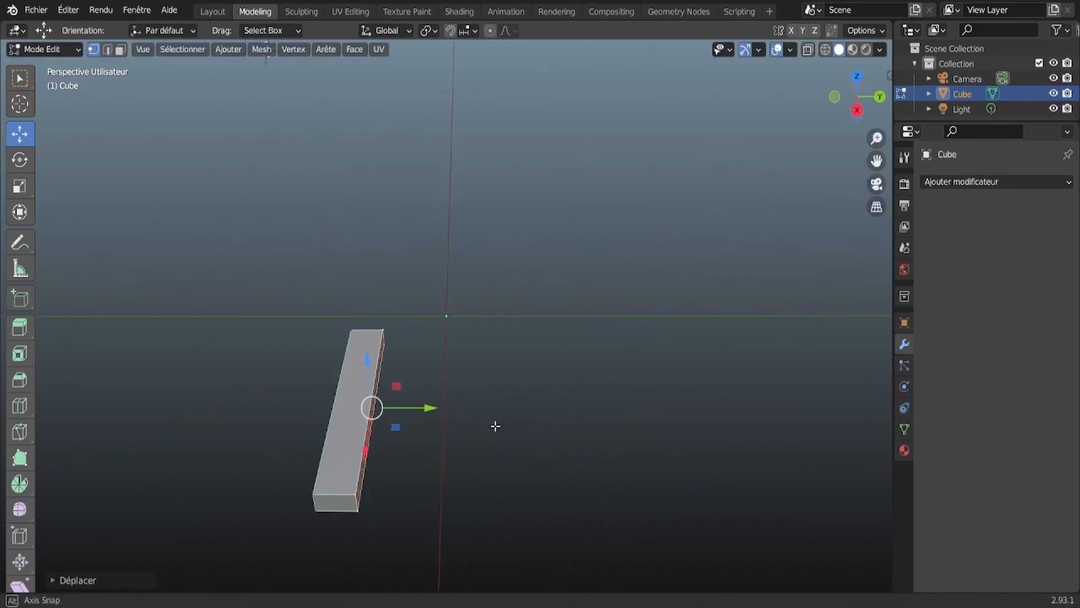
Step: Select the plank's whole mesh and subdivide its edges repeatedly into a dense grid
left_click_drag(400, 483, 397, 358)
middle_click_drag(337, 355, 412, 159)
scroll(413, 159, "up", 3)
key("ctrl+KP_Add")
scroll(412, 159, "up", 1)
left_click(325, 51)
left_click(341, 150)
key("ctrl+z")
left_click(326, 52)
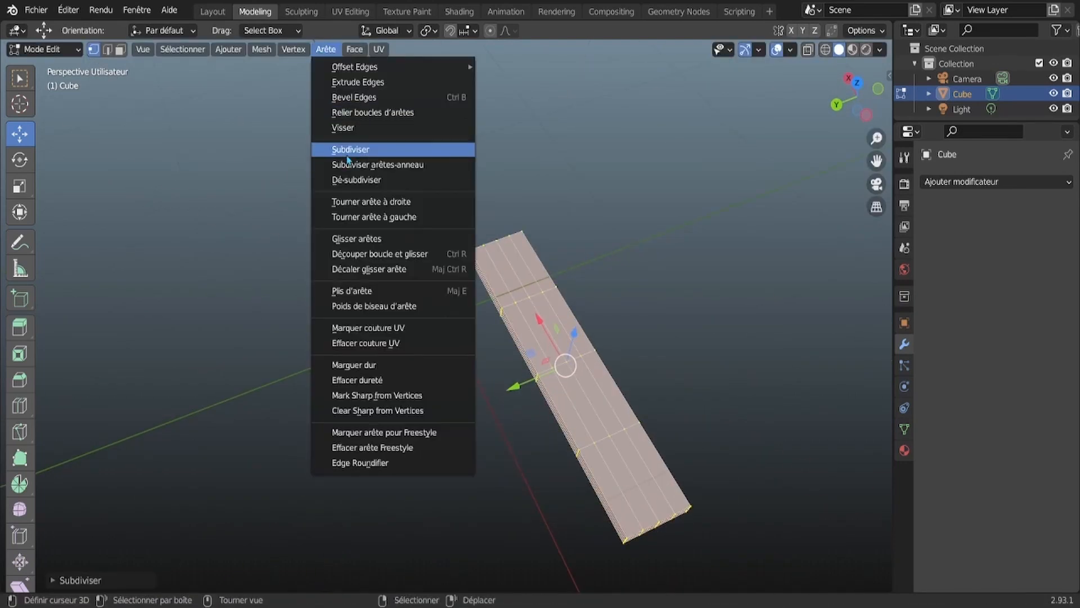
left_click(351, 151)
left_click(326, 50)
left_click(338, 148)
middle_click_drag(495, 338, 505, 399)
scroll(505, 399, "up", 4)
left_click_drag(504, 307, 503, 304)
middle_click_drag(503, 304, 428, 338)
left_click_drag(360, 332, 399, 286)
middle_click_drag(400, 286, 545, 483)
key("ctrl+z")
key("ctrl+z")
Step: Push narrow columns of faces at the plank's two ends inward to form irregular broken-wood notches
scroll(554, 386, "up", 3)
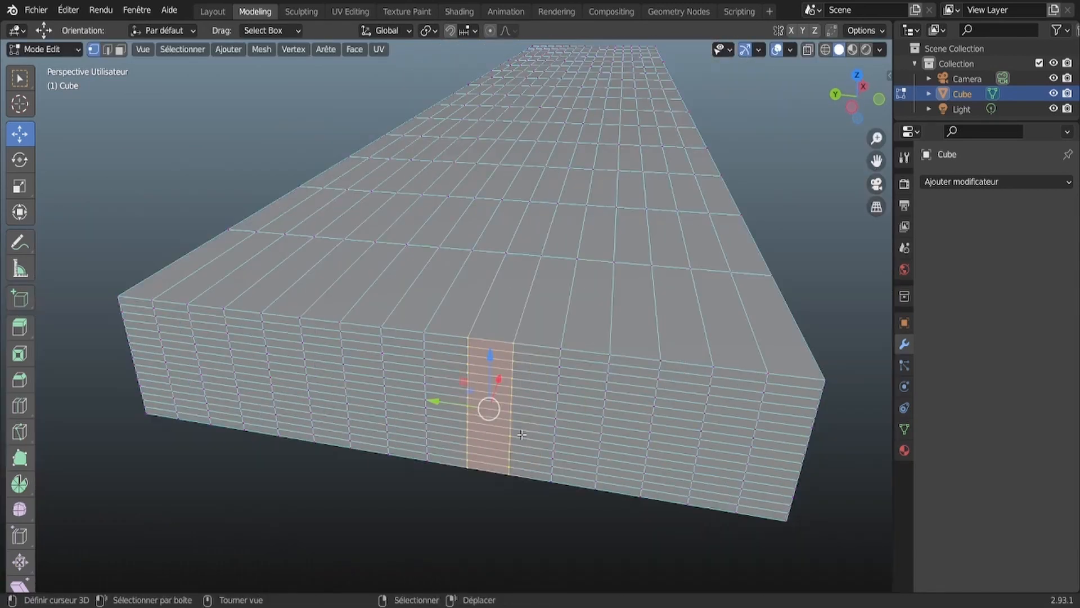
middle_click_drag(501, 239, 471, 337)
scroll(472, 434, "down", 4)
scroll(467, 439, "up", 2)
scroll(439, 473, "down", 2)
right_click(409, 498)
key("ctrl+F2")
middle_click_drag(409, 431, 337, 419)
left_click_drag(328, 434, 360, 384)
middle_click_drag(360, 383, 360, 315)
left_click_drag(407, 387, 430, 408)
scroll(445, 452, "up", 2)
middle_click_drag(431, 407, 421, 423)
scroll(434, 461, "down", 3)
left_click(449, 515)
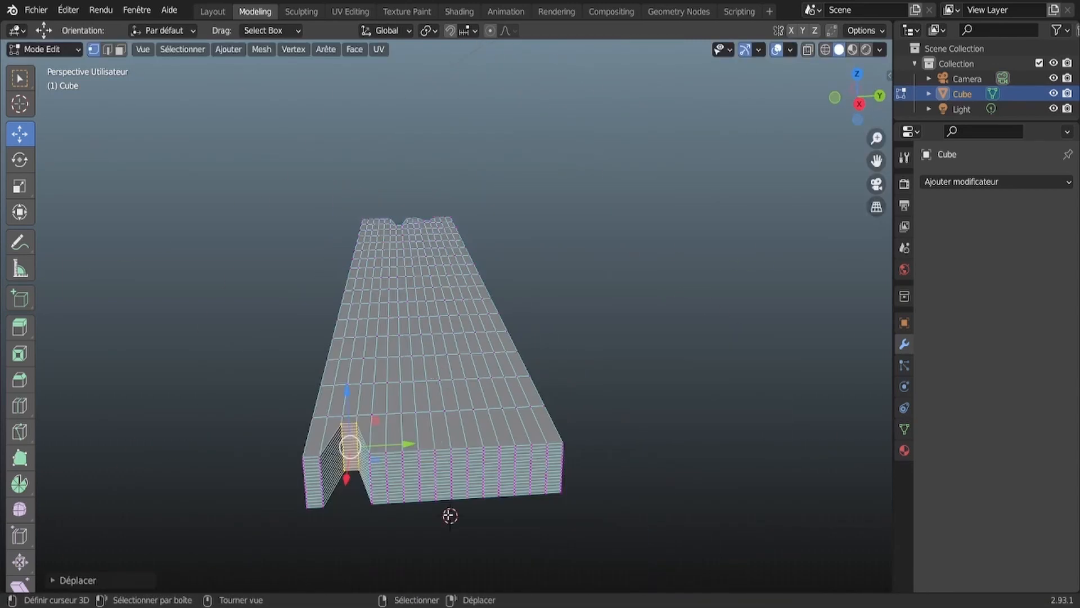
Step: Move more groups of vertices at both ends of the plank to make the broken edges more uneven
middle_click_drag(482, 436, 450, 186)
left_click_drag(422, 135, 450, 53)
middle_click_drag(459, 62, 568, 270)
left_click_drag(717, 532, 671, 480)
middle_click_drag(670, 422, 658, 460)
scroll(659, 460, "down", 3)
Step: Try smoothing the vertices of the whole plank three times in a row
left_click(293, 50)
left_click(309, 225)
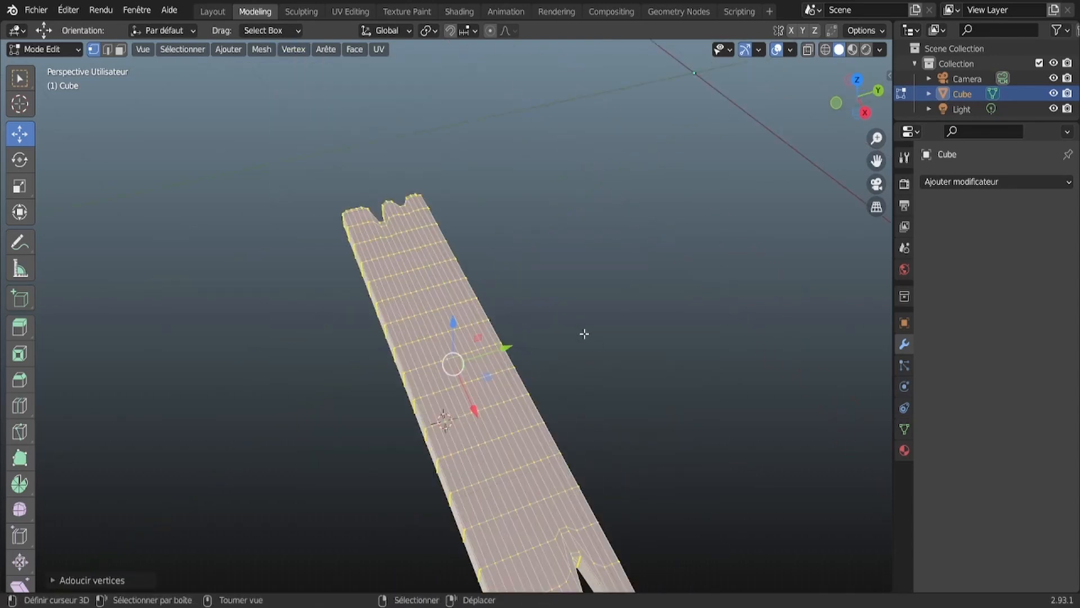
middle_click_drag(583, 333, 523, 281)
left_click(293, 49)
left_click(308, 224)
left_click(293, 50)
left_click(309, 225)
key("ctrl+z")
key("ctrl+z")
key("ctrl+z")
Step: Shift a small group of vertices at the plank's near end to add another notch
middle_click_drag(482, 371, 433, 276)
scroll(433, 275, "up", 4)
left_click_drag(273, 538, 237, 495)
left_click_drag(223, 534, 217, 542)
middle_click_drag(405, 247, 473, 335)
scroll(474, 336, "down", 4)
Step: Grow the selection to the whole plank and smooth its vertices
key("ctrl+KP_Add")
key("ctrl+KP_Add")
key("ctrl+KP_Add")
key("ctrl+KP_Add")
key("ctrl+KP_Add")
key("ctrl+KP_Add")
key("ctrl+KP_Add")
key("ctrl+KP_Add")
left_click(293, 50)
left_click(308, 224)
middle_click_drag(630, 360, 511, 386)
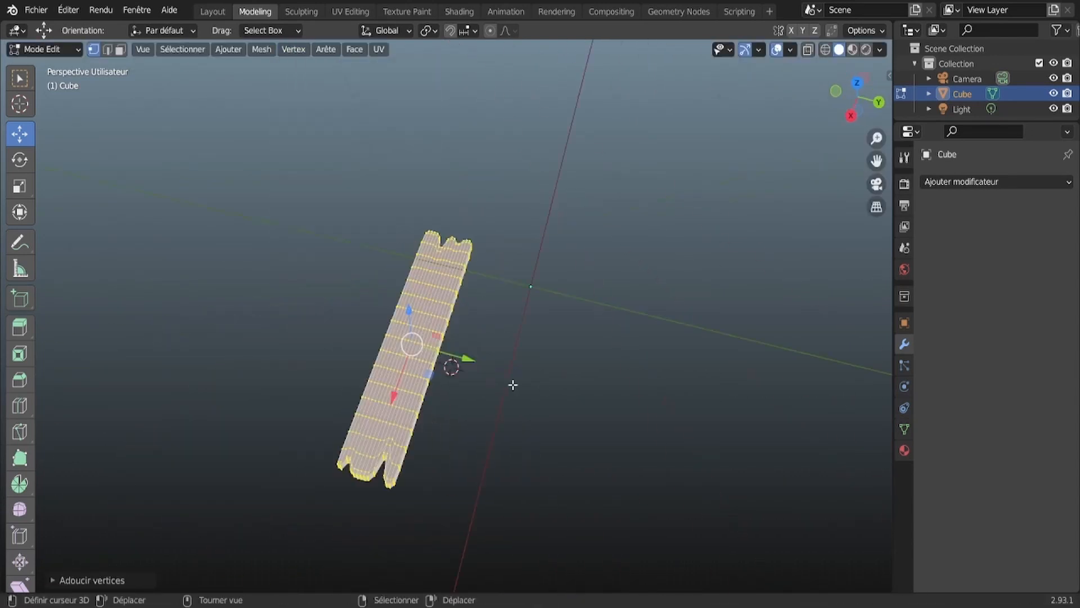
Step: Switch to the UV Editing workspace and rename the cube object as "planche de bois"
left_click(350, 11)
scroll(658, 292, "up", 5)
middle_click_drag(658, 292, 635, 349)
double_click(962, 94)
type("planche de bois")
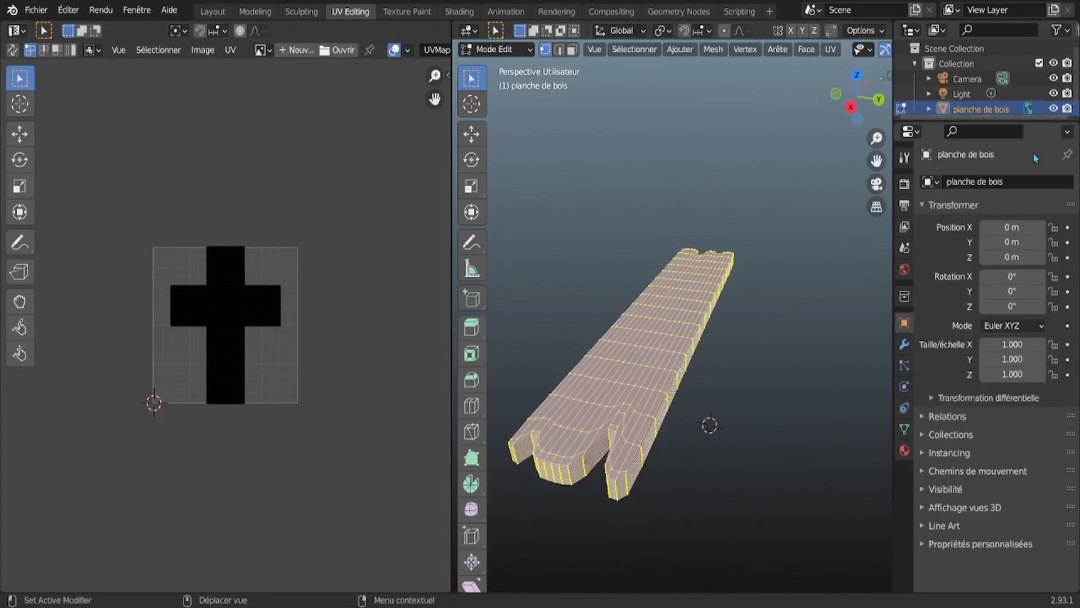
Step: Switch to the Texture Paint workspace and open the texture slot mode choices for the plank
left_click(495, 50)
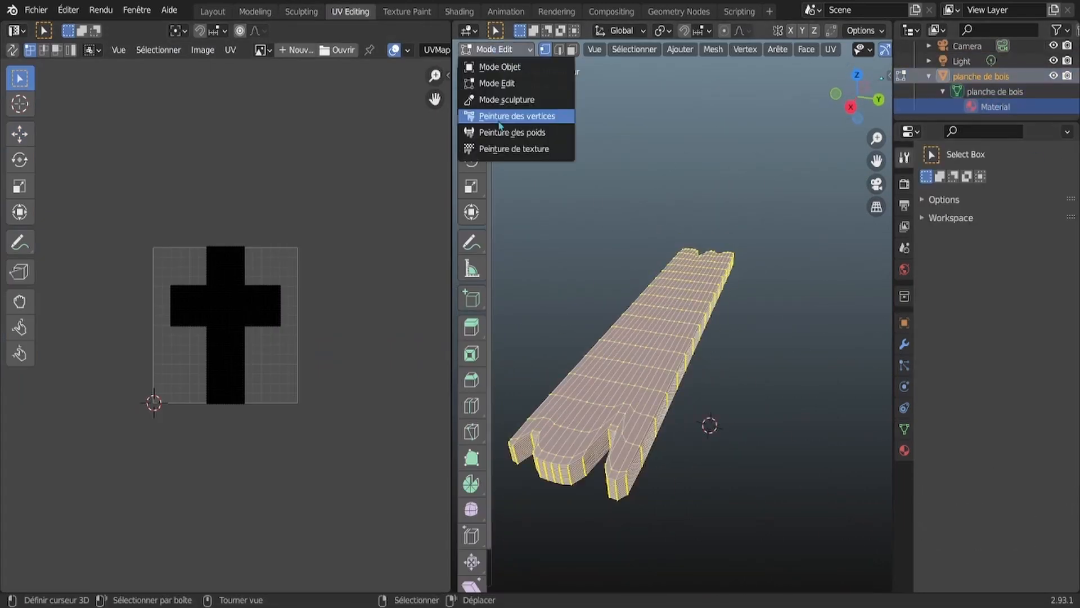
left_click(405, 11)
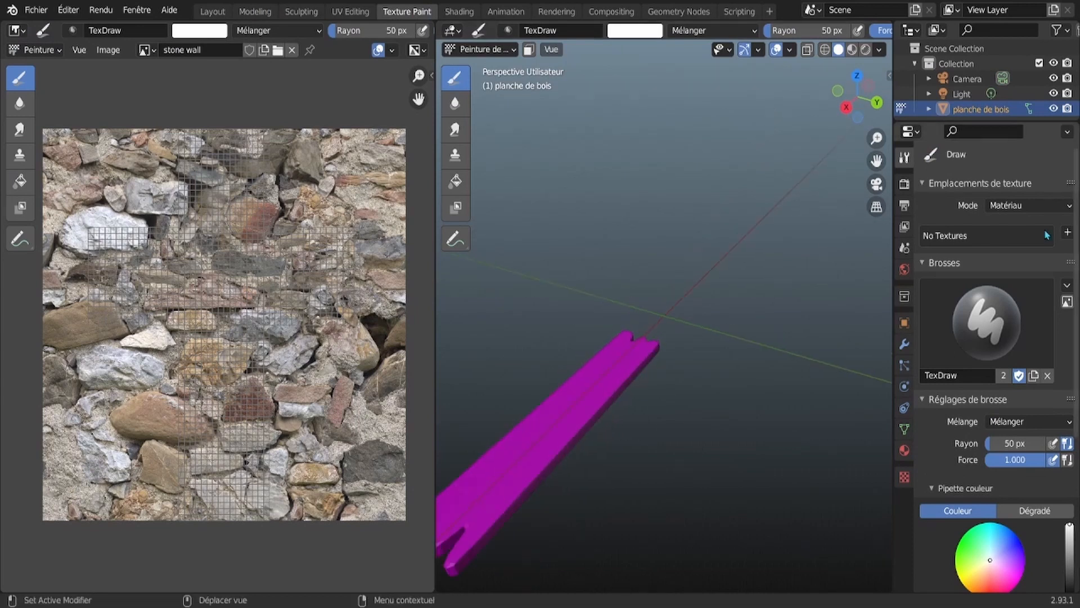
left_click(1029, 206)
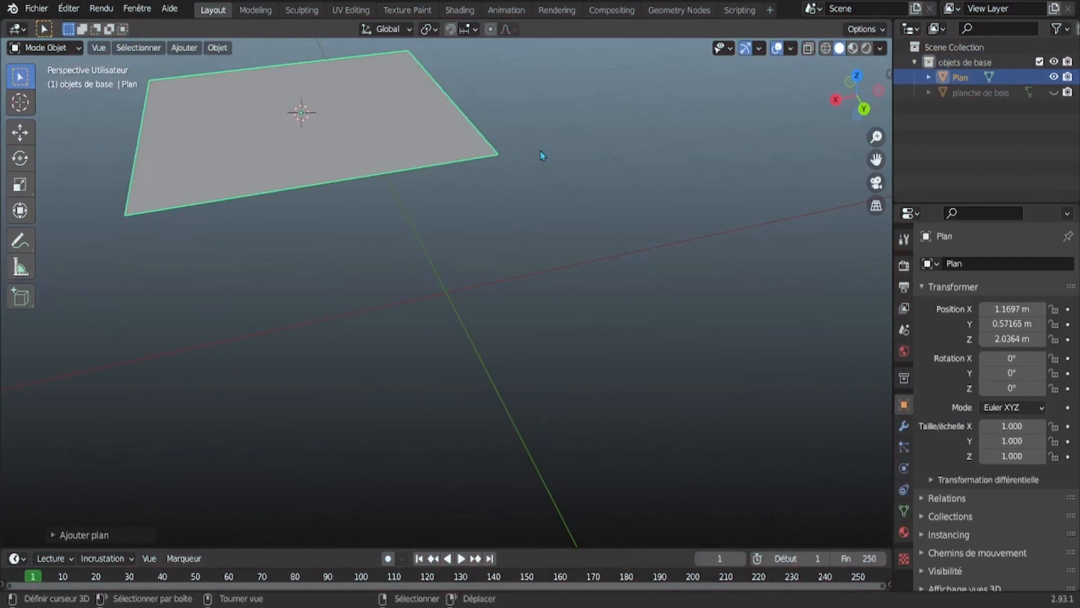
Step: Scale the new plane up to about 1.044 and open it in the Modeling workspace
key("s")
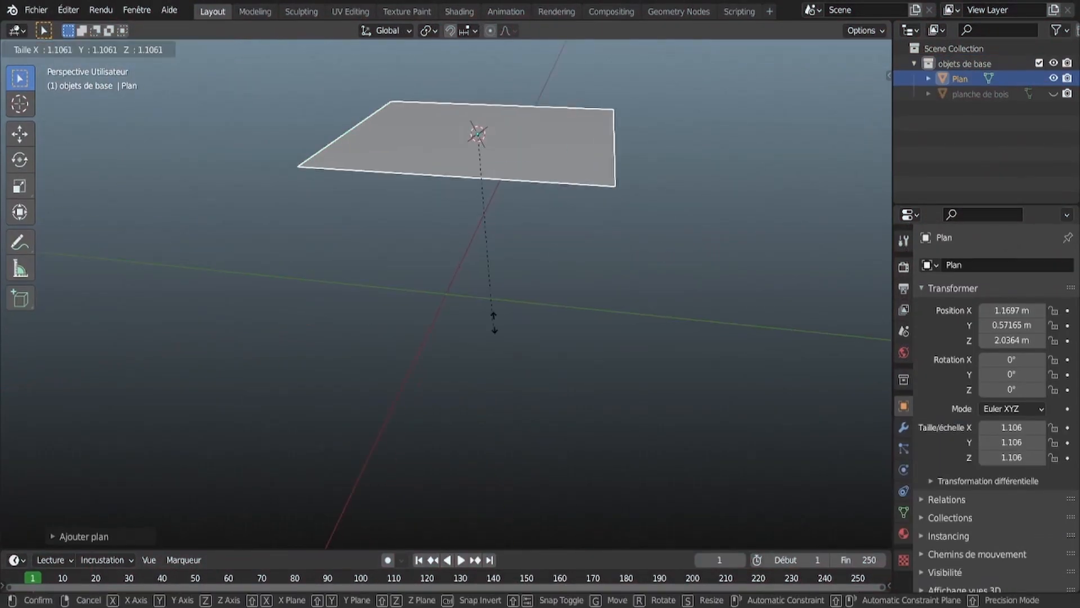
left_click(254, 11)
scroll(470, 260, "up", 5)
middle_click_drag(388, 417, 270, 430)
Step: Select the whole plane and subdivide it repeatedly into a fine grid
key("alt+a")
key("a")
left_click(261, 49)
left_click(374, 145)
left_click(326, 49)
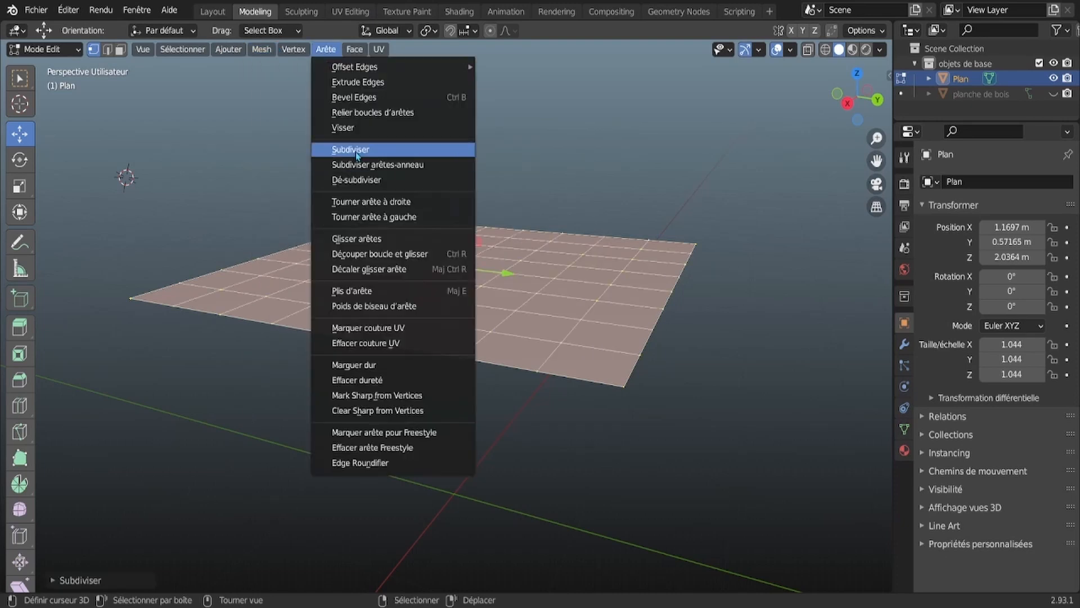
left_click(360, 145)
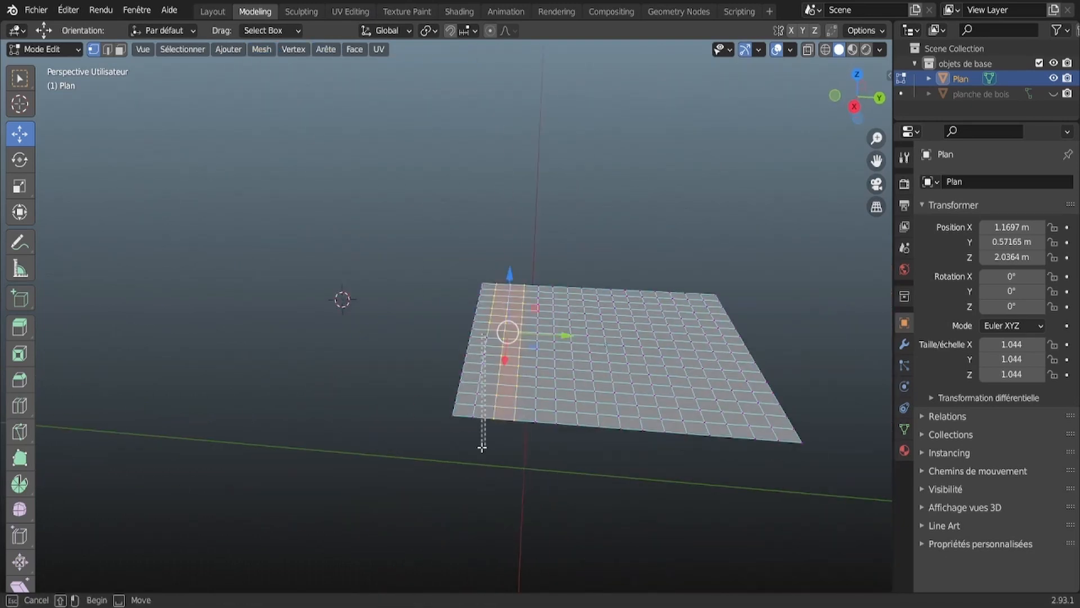
Step: Raise two lengthwise strips of the plane vertically, one near its edge and one in the middle, to form ridges
left_click_drag(482, 447, 478, 448, "shift")
key("ctrl+z")
mouse_move(507, 277)
left_mouse_down()
mouse_move(501, 303)
mouse_move(506, 257)
left_mouse_up()
middle_click_drag(541, 312, 527, 315)
middle_click_drag(543, 276, 558, 278)
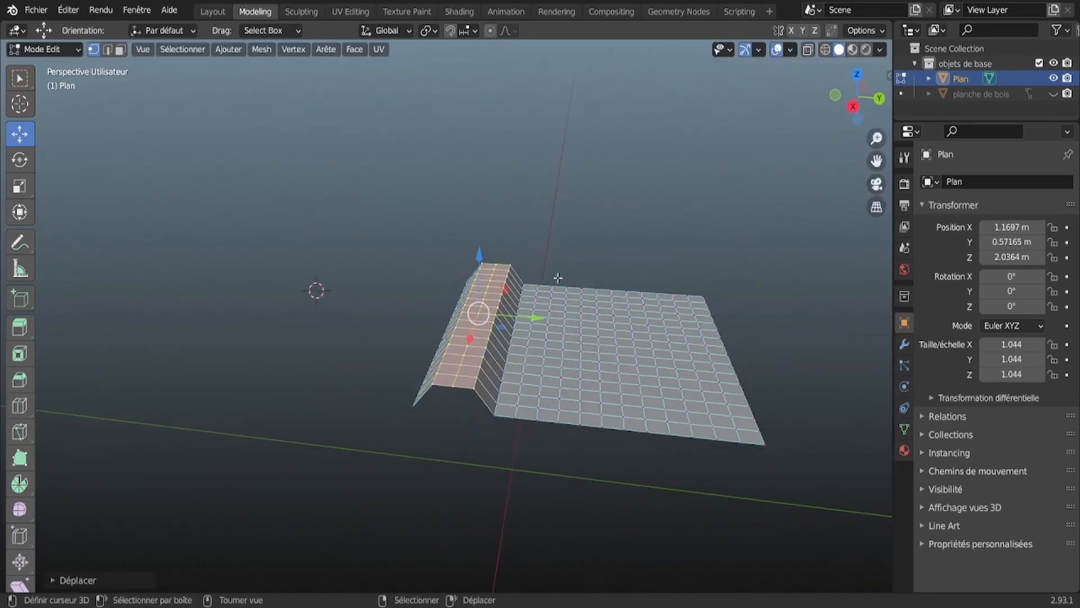
left_click_drag(585, 282, 588, 256)
mouse_move(625, 287)
middle_mouse_down()
mouse_move(600, 317)
mouse_move(626, 290)
middle_mouse_up()
Step: Select a third lengthwise strip near the plane's opposite edge and raise it into a matching ridge
left_click_drag(656, 410, 685, 369)
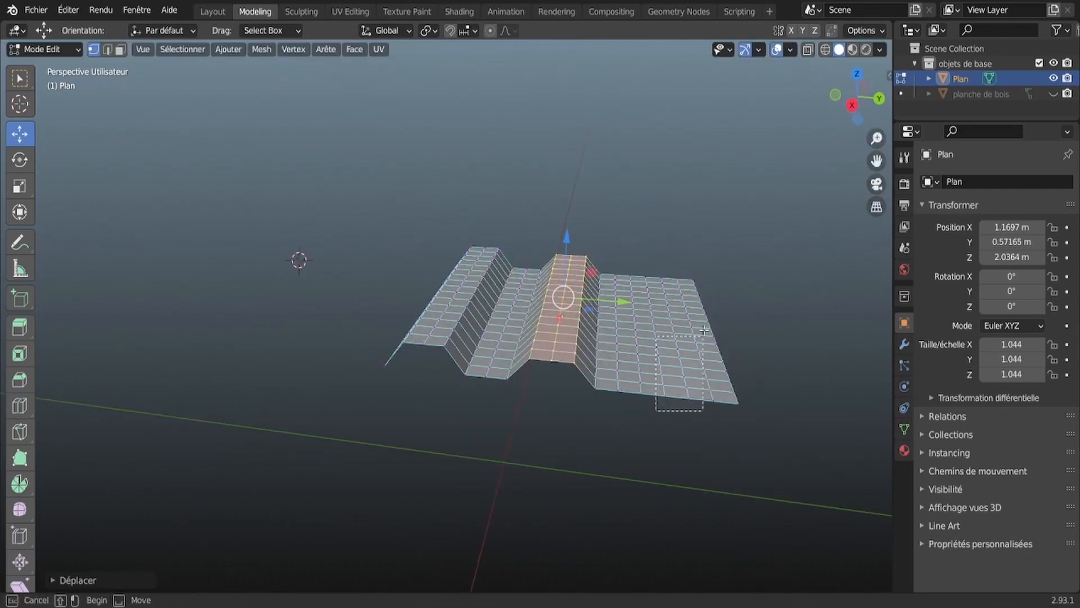
middle_click_drag(675, 292, 536, 337)
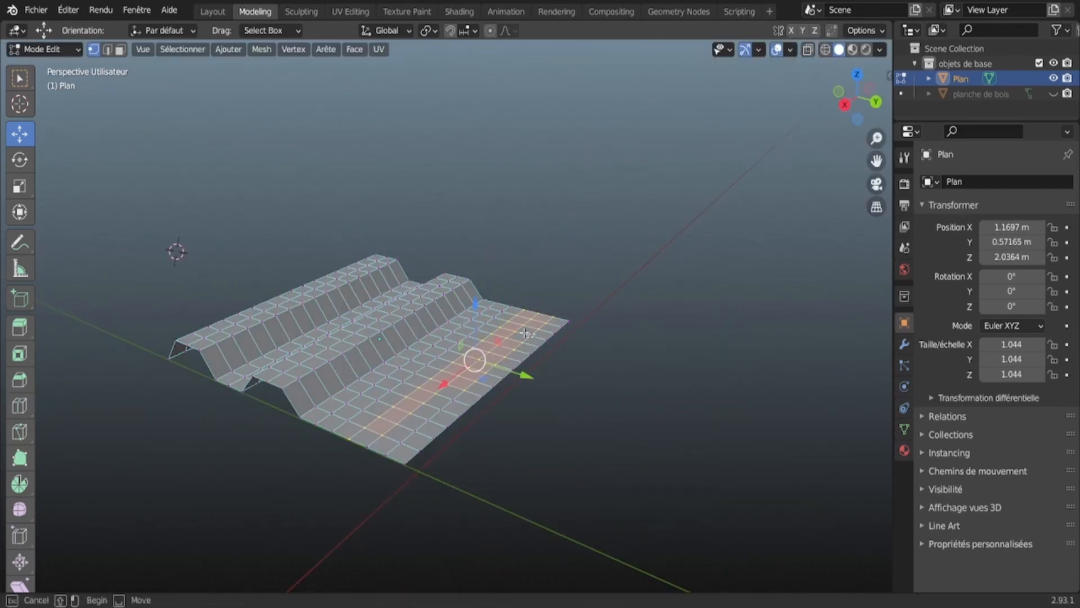
left_click_drag(384, 454, 361, 459, "shift")
middle_click_drag(388, 433, 450, 408)
left_click_drag(625, 251, 625, 225)
Step: Grow the selection to the whole ridged plane, subdivide it once more and smooth its vertices
middle_click_drag(428, 287, 450, 276)
scroll(402, 215, "down", 4)
key("ctrl+KP_Add")
key("ctrl+KP_Add")
key("ctrl+KP_Add")
key("ctrl+KP_Add")
key("ctrl+KP_Add")
key("ctrl+KP_Add")
key("ctrl+KP_Add")
key("ctrl+KP_Add")
key("ctrl+KP_Add")
key("ctrl+KP_Add")
key("ctrl+KP_Add")
key("ctrl+KP_Add")
key("ctrl+KP_Add")
left_click(326, 49)
left_click(349, 150)
left_click(293, 50)
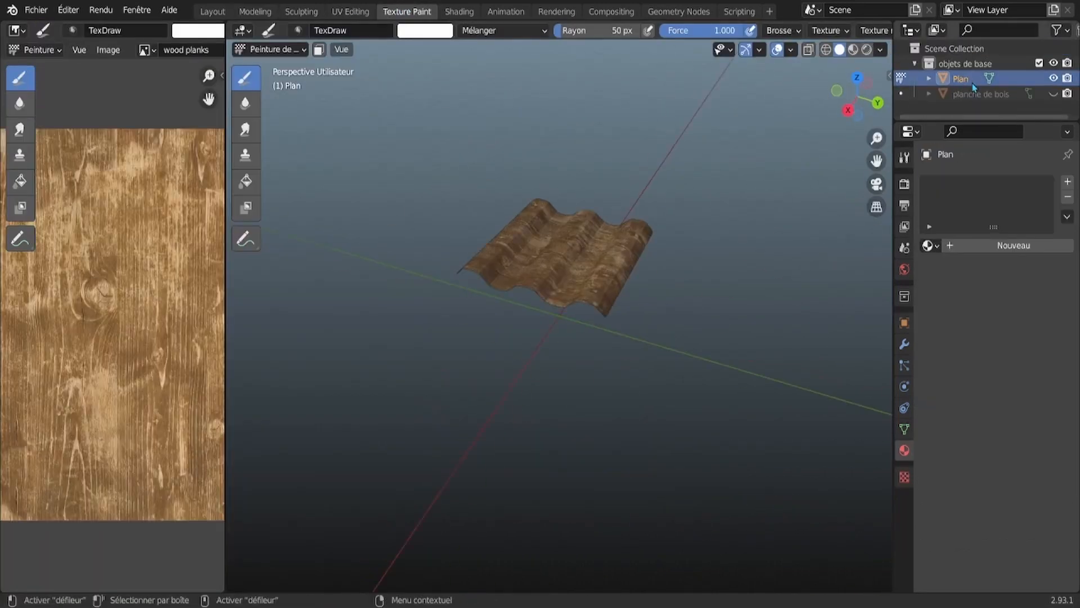
Step: Expand the plane in the outliner and show its texture slot settings beside a wider image editor
left_click(929, 79)
right_click(975, 94)
left_click(975, 93)
left_click(904, 157)
left_click(930, 232)
left_click_drag(226, 112, 389, 113)
Step: Show OldIron01_4K_BaseColor.png in the image editor and assign it as the corrugated sheet's texture in place of the wood planks
left_click(148, 50)
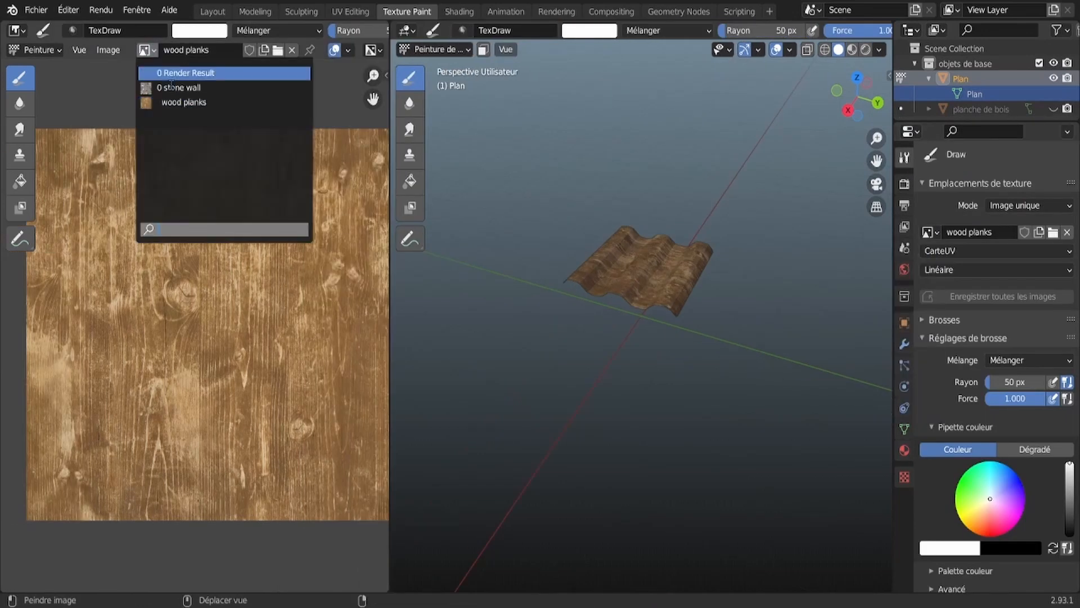
left_click(179, 87)
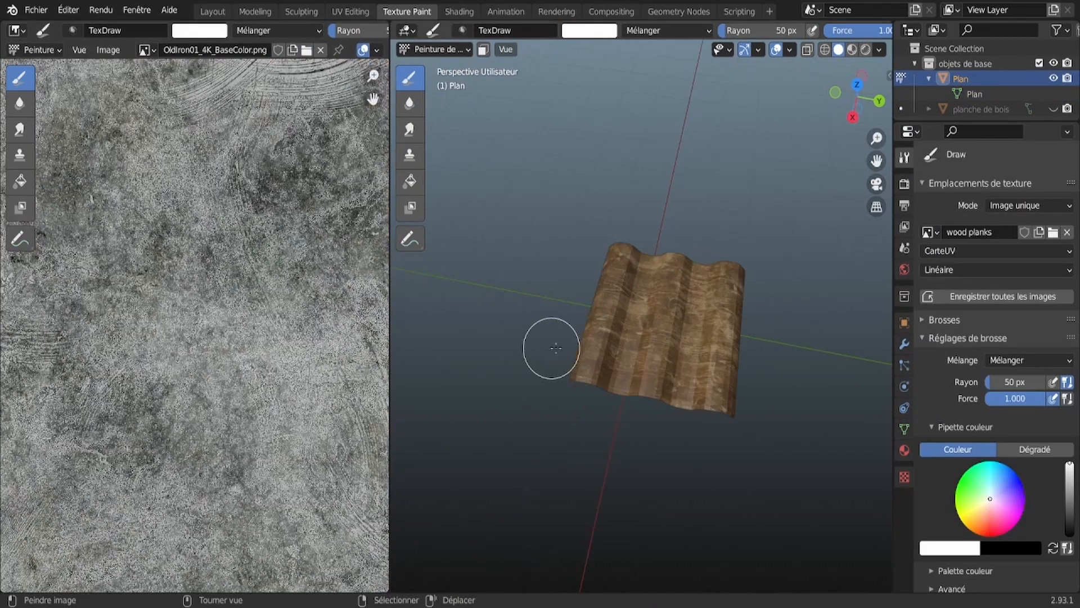
left_click(930, 232)
left_click(844, 253)
middle_click_drag(549, 344, 585, 450)
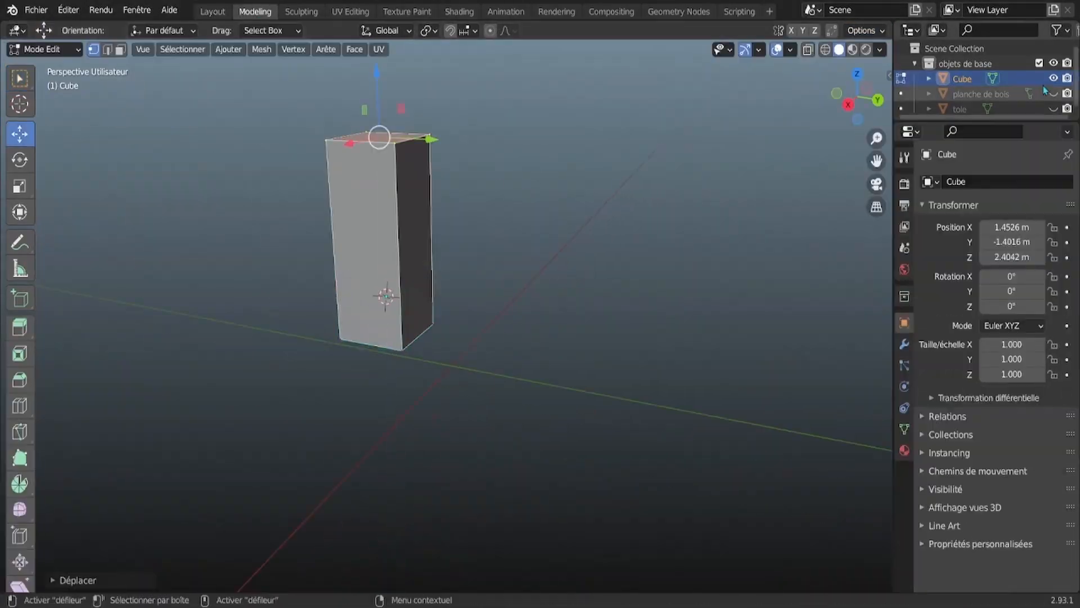
Step: Unhide the wooden plank for reference and scale the whole block down into a slender vertical post
left_click(1054, 94)
middle_click_drag(288, 92, 279, 110)
right_click(676, 104, "shift")
scroll(656, 106, "up", 4)
key("ctrl+KP_Add")
key("s")
left_click(307, 117)
scroll(307, 117, "down", 5)
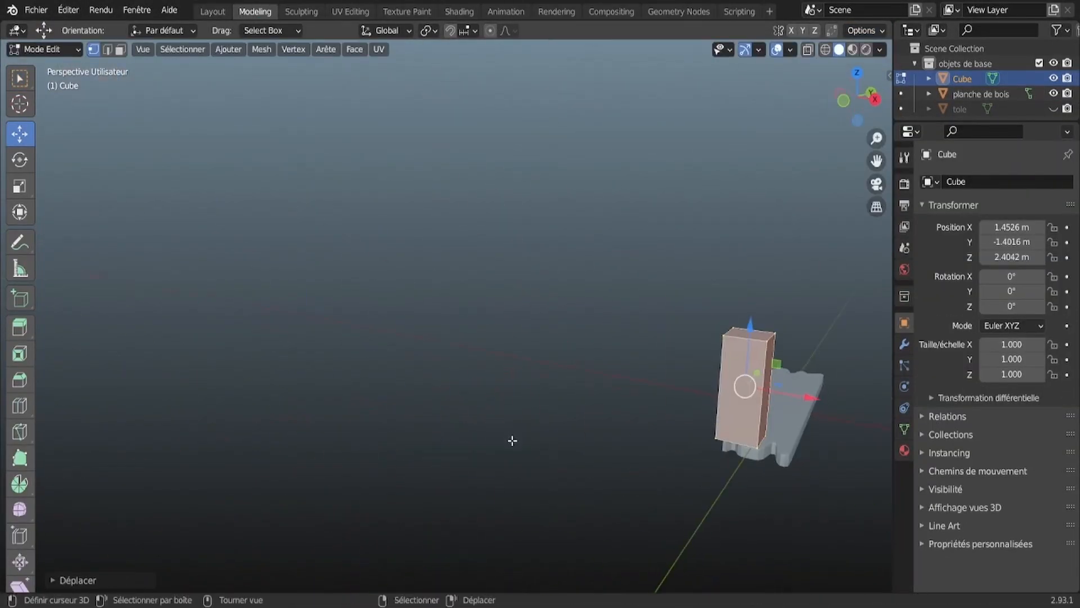
key("s")
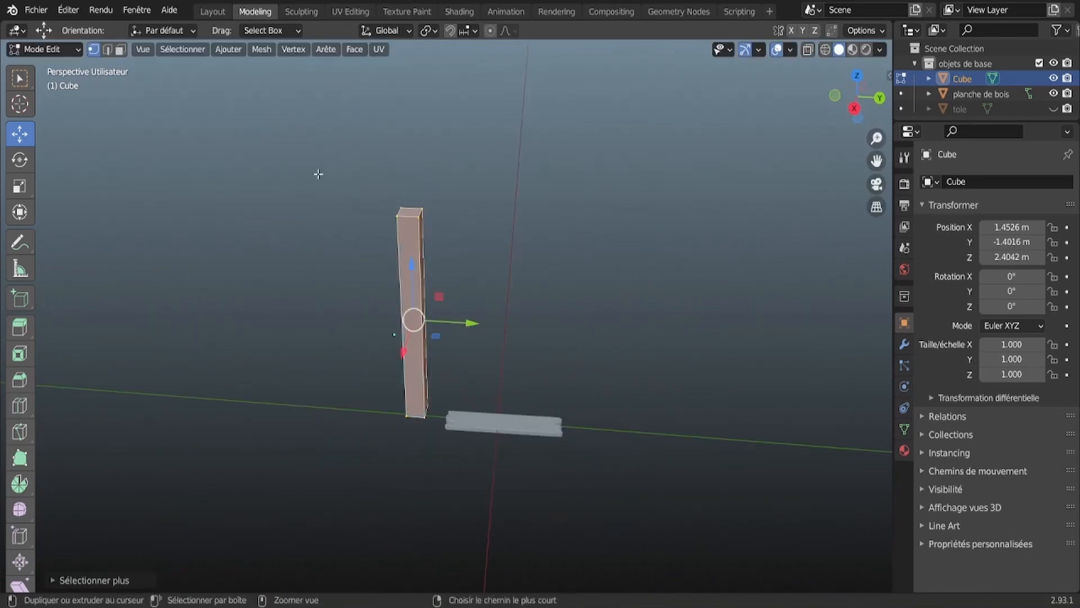
key("r")
key("Escape")
middle_click_drag(270, 178, 327, 201)
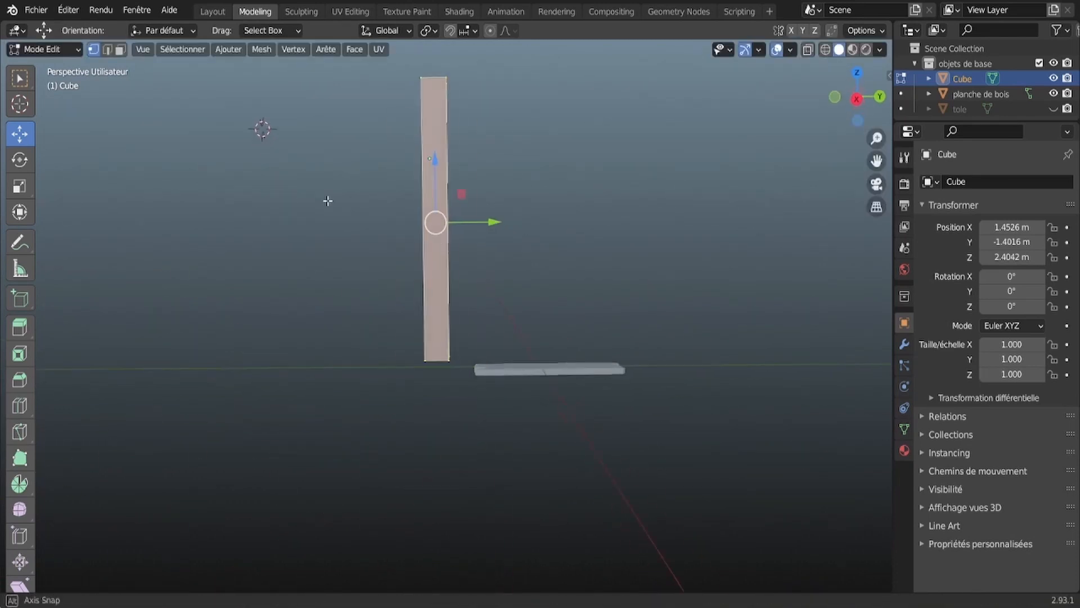
left_click_drag(460, 169, 464, 171)
middle_click_drag(465, 171, 353, 204)
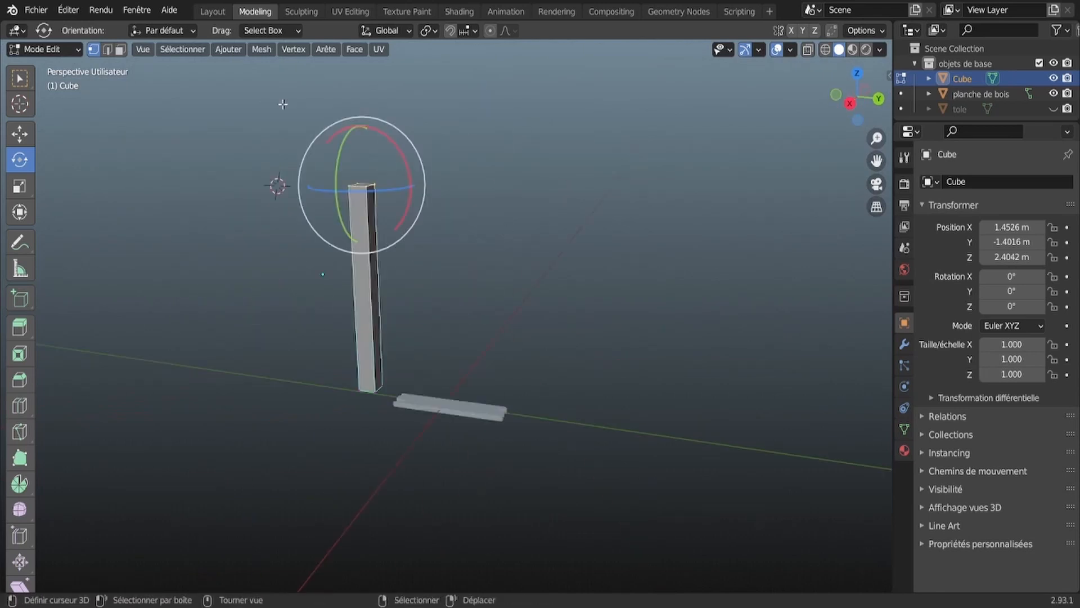
Step: Add horizontal loop cuts along the height of the post
scroll(252, 364, "up", 1)
key("ctrl+r")
left_click(321, 220)
middle_click_drag(321, 220, 351, 241)
left_click(380, 298)
scroll(381, 299, "up", 4)
Step: Return to the Move tool and smooth the vertices of the whole subdivided post
left_click(20, 134)
scroll(343, 299, "down", 2)
left_click(410, 272)
middle_click_drag(410, 272, 574, 306)
left_click(325, 49)
left_click(307, 222)
middle_click_drag(306, 223, 470, 240)
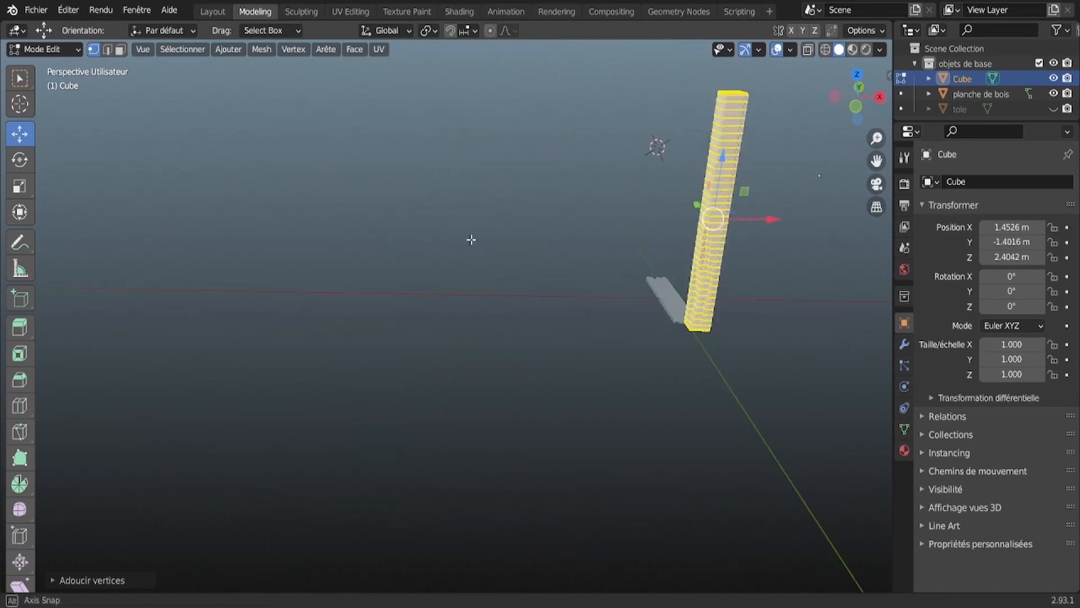
Step: Apply an edge operation and a vertex operation to the whole post mesh
middle_click_drag(508, 203, 549, 228)
left_click(326, 50)
left_click(360, 164)
middle_click_drag(364, 184, 406, 434)
left_click(301, 51)
left_click(326, 223)
Step: Move the new cube's faces along X to flatten it into a thin upright slab and select the whole slab
middle_click_drag(393, 174, 697, 270)
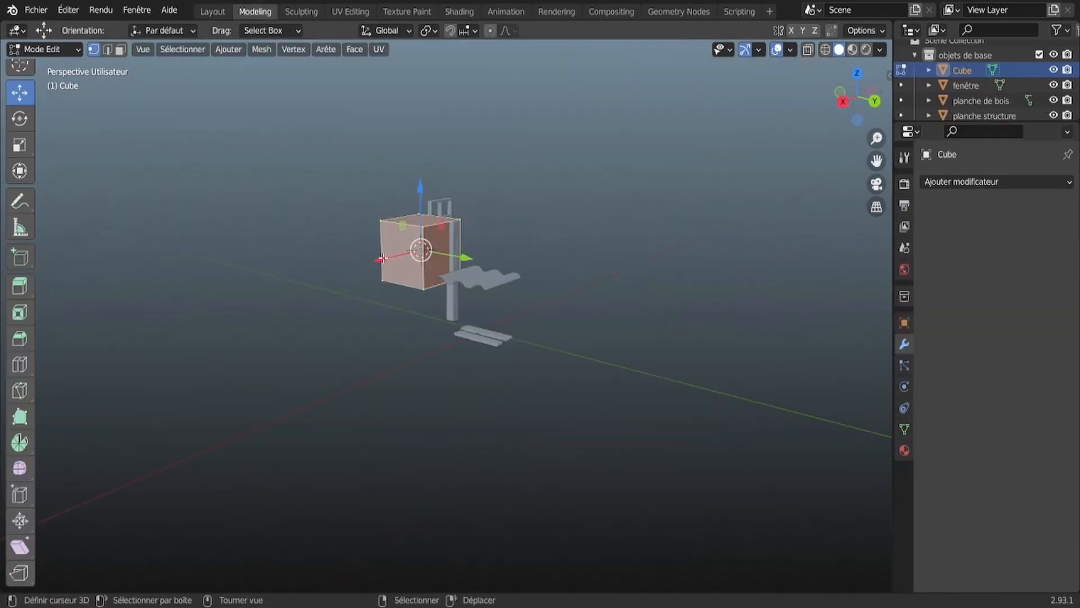
left_click_drag(383, 258, 366, 262)
middle_click_drag(366, 262, 364, 316)
left_click_drag(364, 316, 470, 445)
left_click_drag(392, 393, 410, 366)
scroll(405, 337, "up", 4)
key("ctrl+KP_Add")
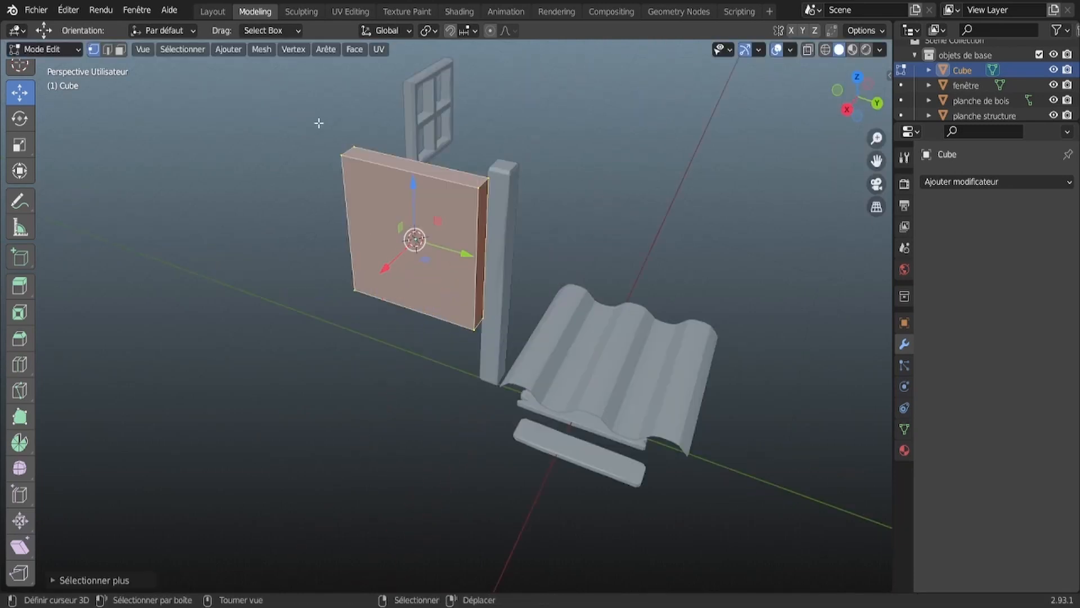
Step: Extend the slab's height along Z and its width along Y to make a large wall panel
middle_click_drag(365, 315, 459, 142)
left_click_drag(461, 101, 461, 217)
middle_click_drag(461, 217, 422, 289)
left_click_drag(424, 267, 424, 258)
middle_click_drag(294, 133, 417, 152)
left_click_drag(451, 90, 498, 360)
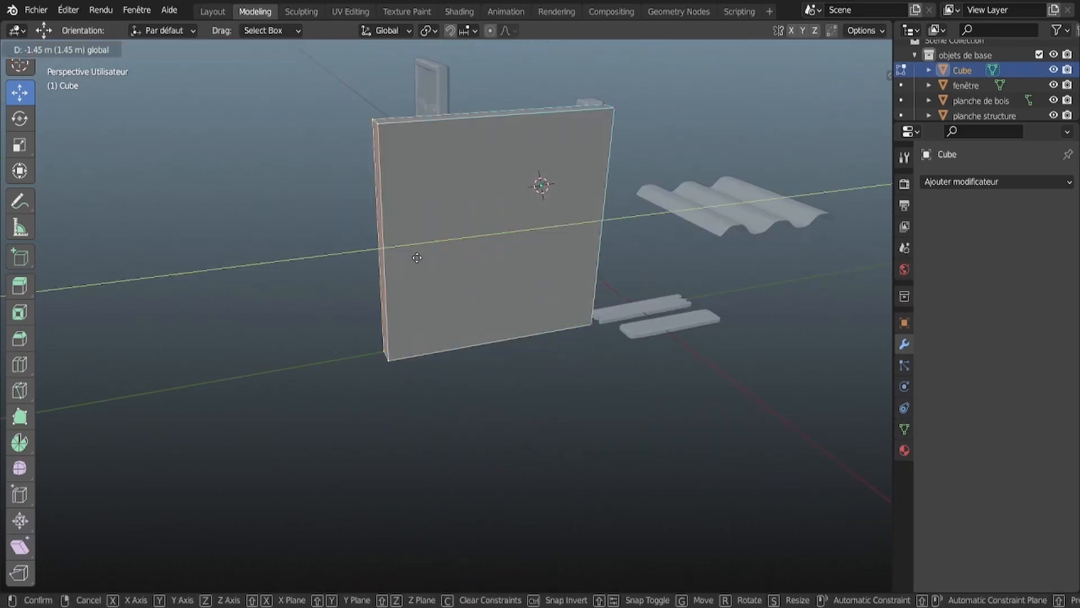
left_click_drag(518, 236, 394, 210)
middle_click_drag(428, 259, 382, 289)
key("ctrl+KP_Add")
Step: Add a Bevel modifier to the wall panel and set its amount to 0.05 m
left_click(996, 182)
left_click(736, 240)
middle_click_drag(703, 264, 666, 292)
left_click_drag(1019, 265, 999, 266)
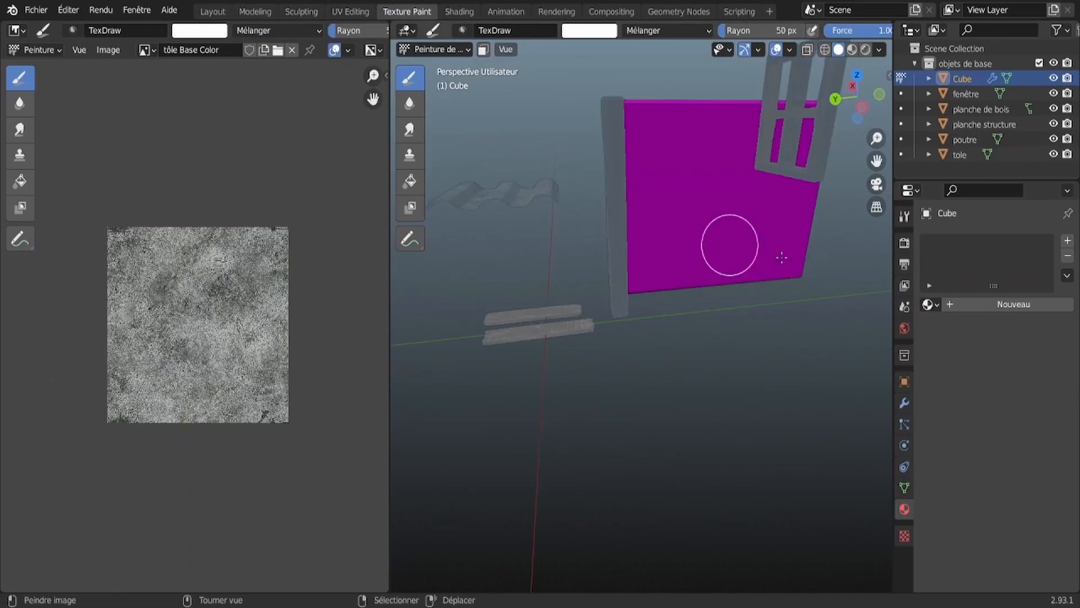
Step: Give the wall a new material with a base colour texture slot and show that texture in the image editor
left_click(982, 304)
key("Return")
left_click(904, 216)
left_click(1067, 292)
left_click(147, 50)
left_click(167, 93)
middle_click_drag(619, 337, 588, 338)
key("ctrl+F2")
left_click(108, 50)
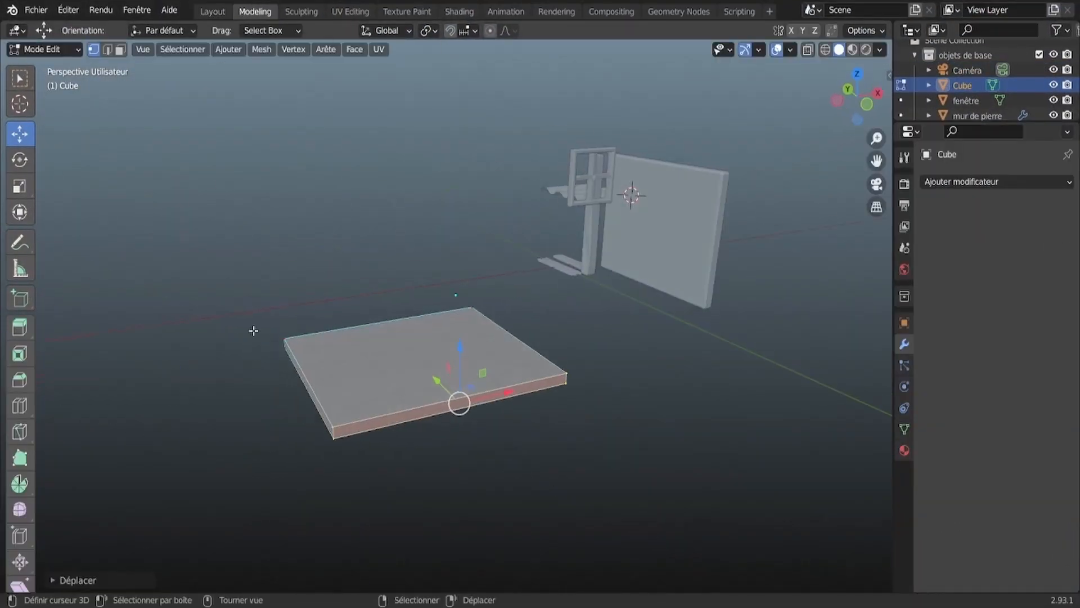
Step: Add a Bevel modifier to the floor slab and texture it with the sol lustré Base Color image, shown in the image editor
left_click(995, 181)
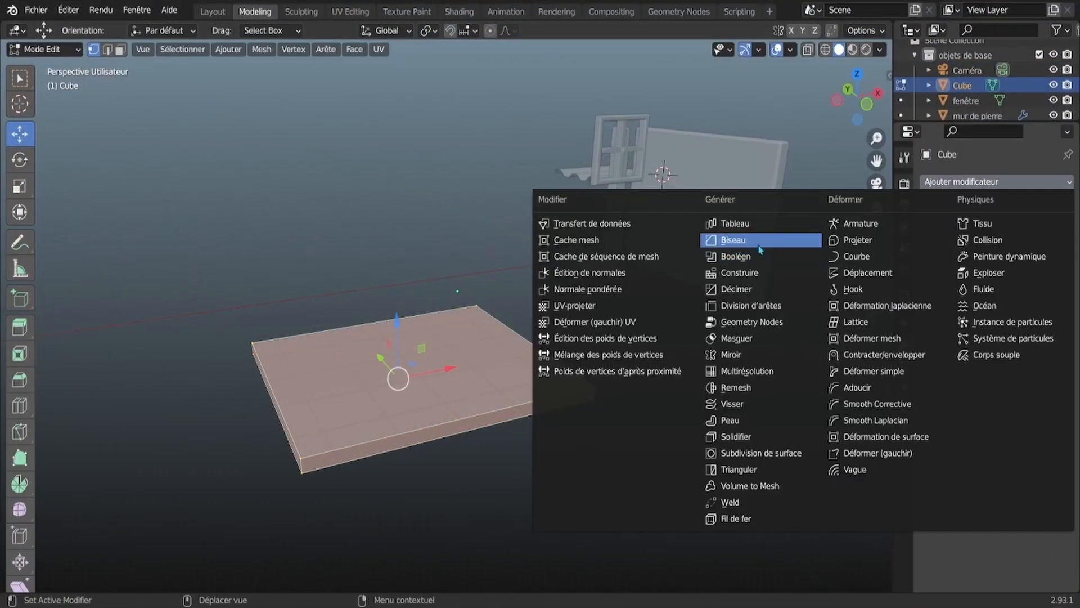
left_click(735, 243)
left_click(405, 11)
left_click(904, 509)
left_click(928, 304)
left_click(799, 400)
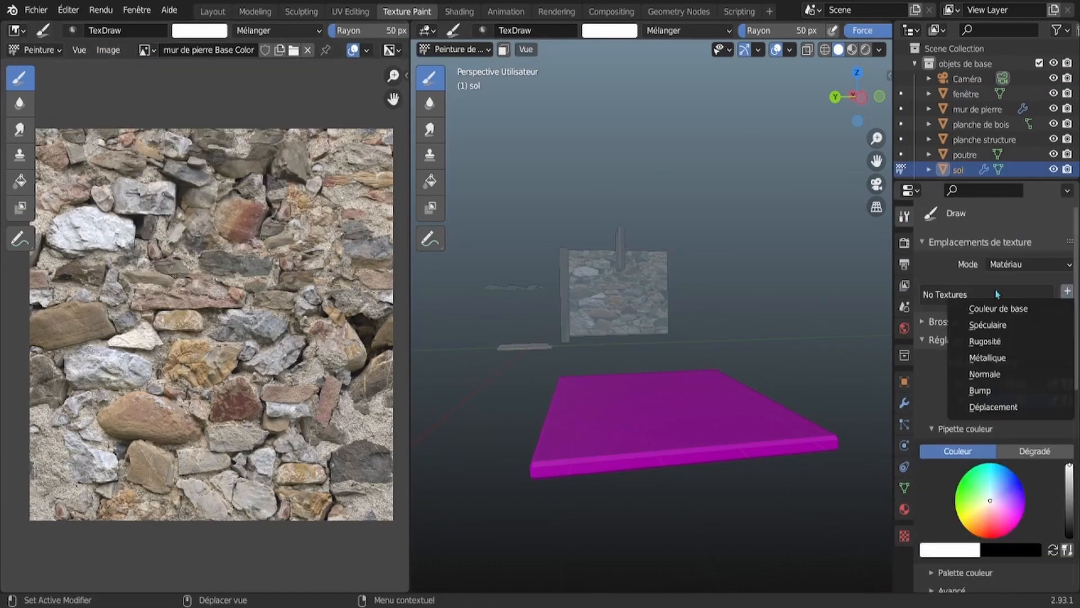
left_click(144, 49)
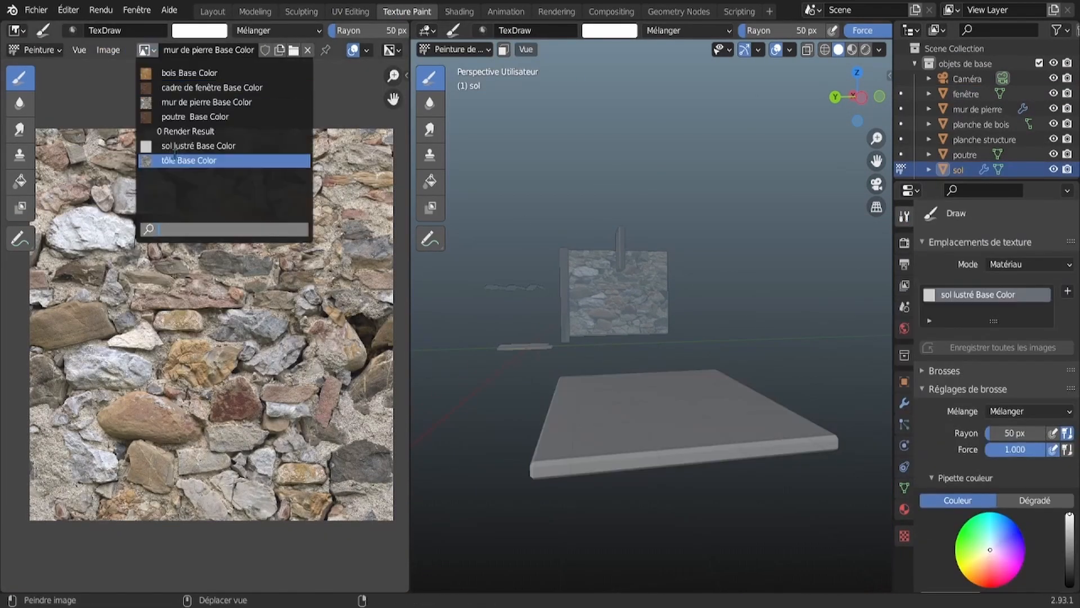
left_click(173, 146)
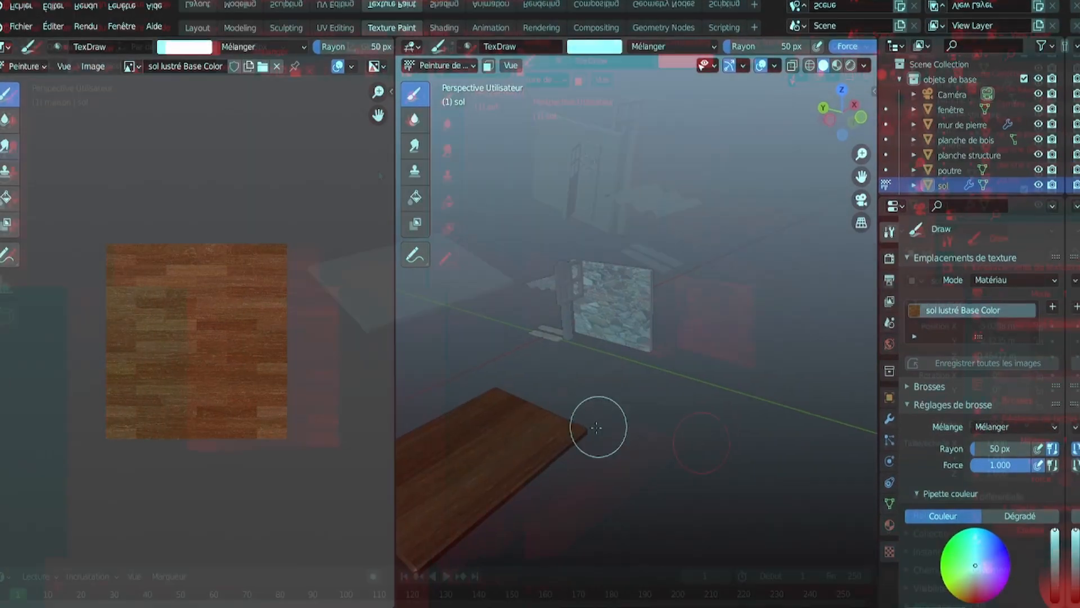
Step: Lengthen the sol.001 floor copy by moving its end face outward along X
left_click_drag(388, 188, 520, 473)
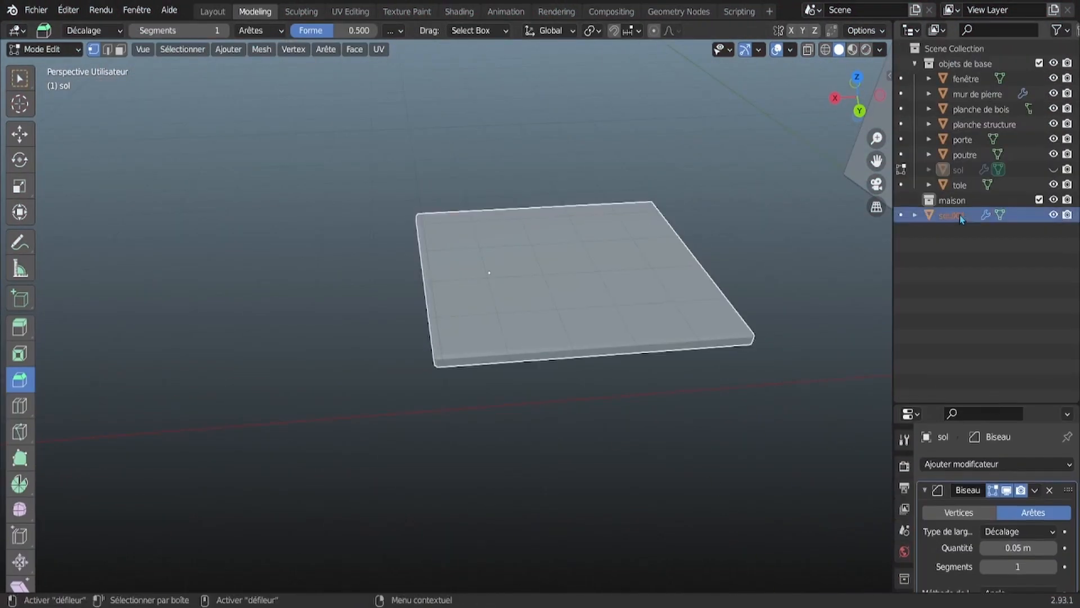
middle_click_drag(394, 338, 341, 326)
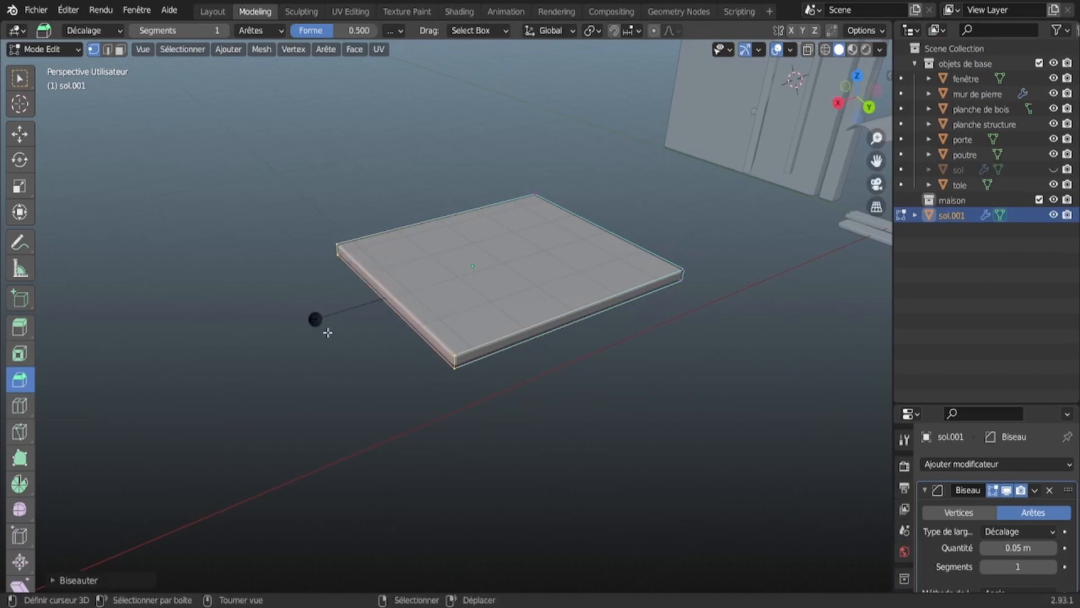
left_click_drag(334, 313, 225, 351)
middle_click_drag(326, 350, 363, 351)
scroll(579, 303, "down", 3)
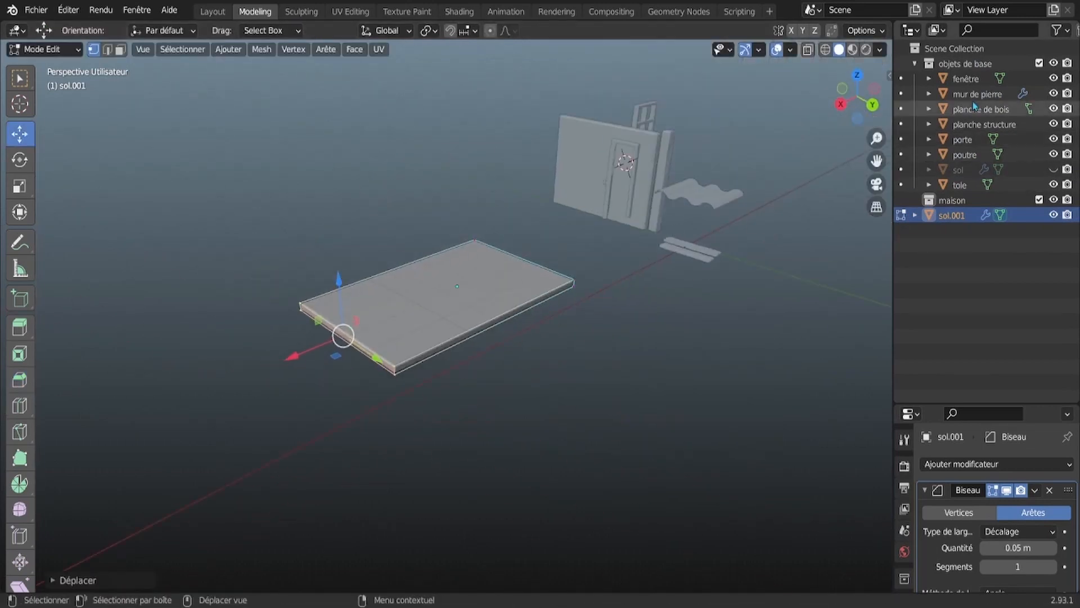
Step: Copy the mur de pierre object and paste it into the maison collection
right_click(951, 98)
left_click(950, 101)
right_click(976, 284)
right_click(919, 200)
left_click(913, 260)
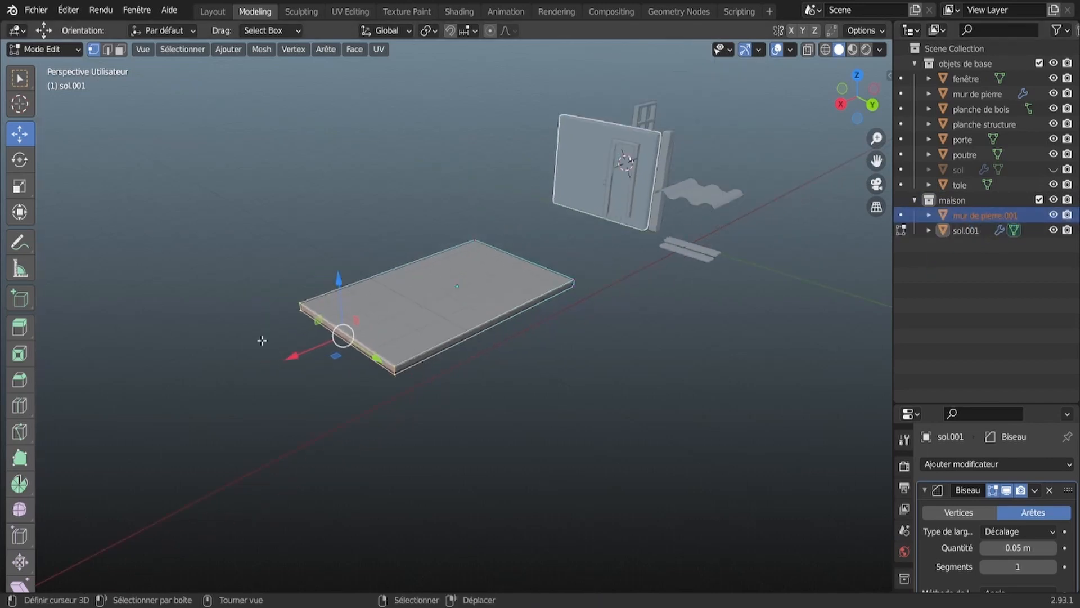
Step: Move the mur de pierre.001 wall copy onto the far end of the floor slab
left_click_drag(568, 181, 306, 267)
middle_click_drag(339, 362, 405, 328)
left_click_drag(321, 113, 321, 165)
middle_click_drag(402, 289, 437, 312)
left_click_drag(466, 271, 424, 287)
middle_click_drag(424, 288, 343, 320)
Step: Fit the end wall to the floor's width by moving its side face along Y, and align the whole wall with the floor edge
key("b")
left_click_drag(368, 164, 328, 466)
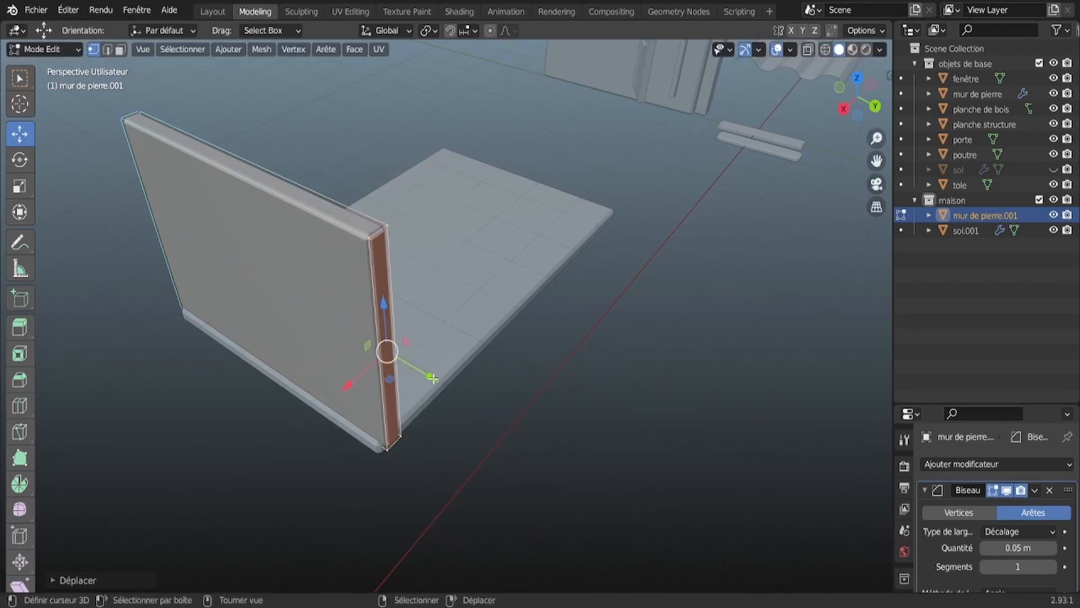
key("ctrl+KP_Add")
left_click_drag(214, 306, 204, 315)
Step: Duplicate the end wall along X to the opposite end of the floor
middle_click_drag(563, 299, 457, 289)
key("shift+d")
key("x")
left_click(385, 380)
scroll(385, 382, "down", 3)
Step: Duplicate the wall again, rotate it perpendicular to the end walls and move it to the floor's long side
key("shift+d")
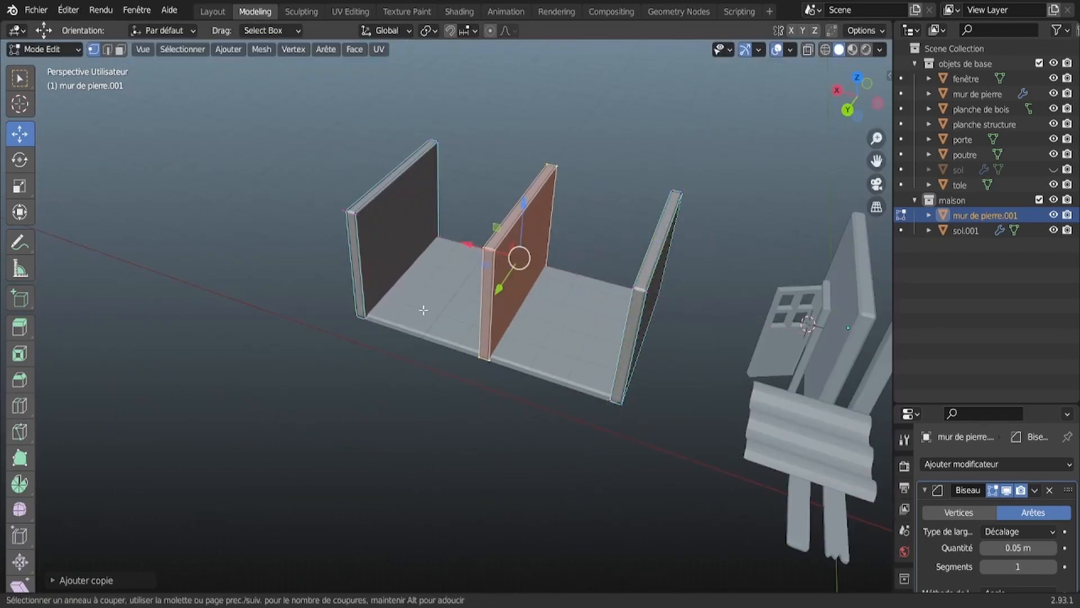
right_click(365, 313)
left_click(20, 160)
left_click_drag(477, 276, 506, 223, "ctrl")
mouse_move(504, 231)
middle_mouse_down()
mouse_move(434, 313)
mouse_move(501, 233)
middle_mouse_up()
left_click(20, 134)
left_click_drag(500, 295, 470, 354)
Step: Extend the long wall's end face along X until it meets the far end wall
scroll(467, 360, "up", 4)
middle_click_drag(420, 405, 530, 364)
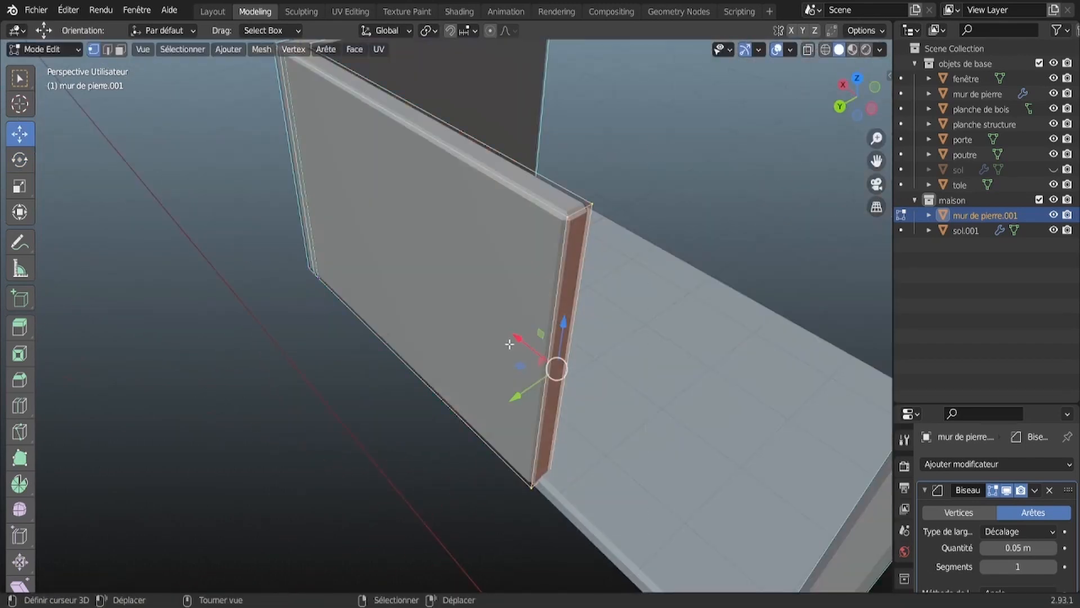
left_click_drag(518, 339, 585, 389)
scroll(580, 386, "down", 5)
left_click_drag(484, 332, 538, 366)
middle_click_drag(538, 365, 409, 384)
Step: Duplicate the long wall along Y to the opposite long side of the floor to close the room
key("ctrl+KP_Add")
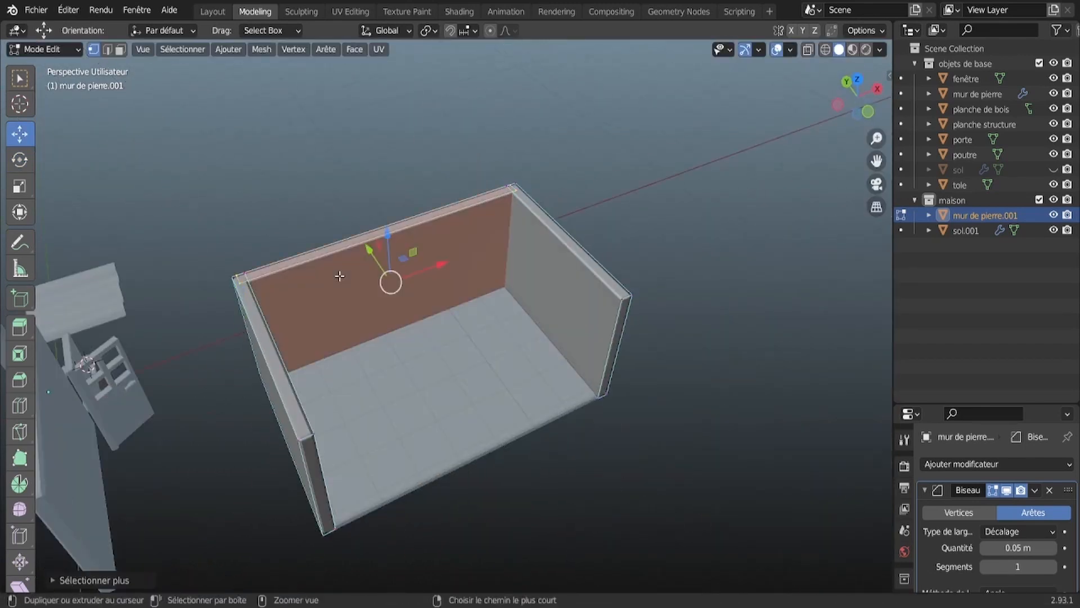
key("y")
left_click_drag(339, 275, 458, 371)
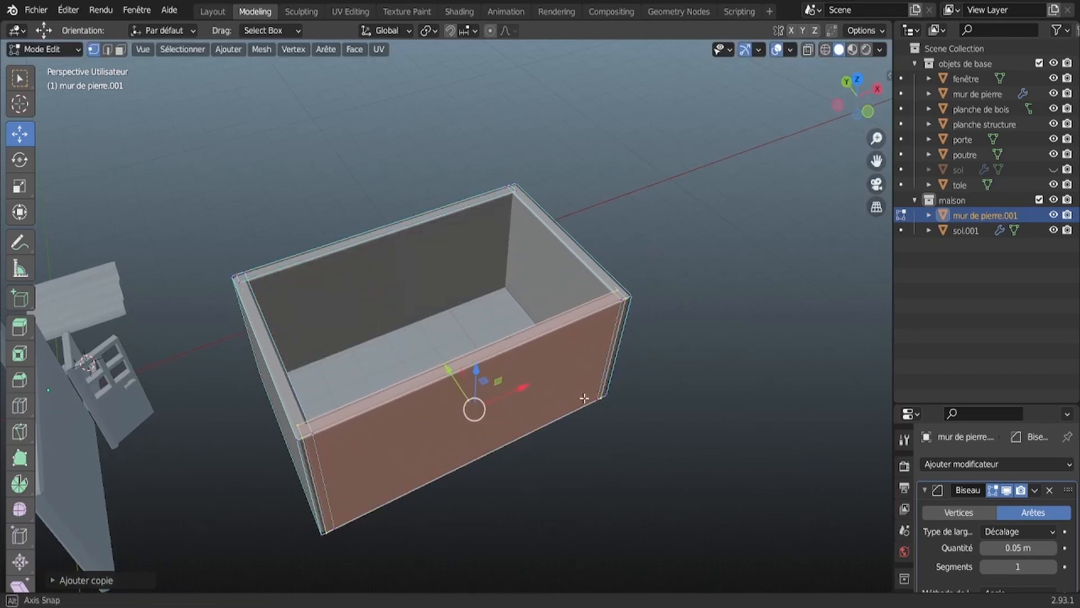
middle_click_drag(586, 397, 412, 314)
scroll(413, 314, "down", 3)
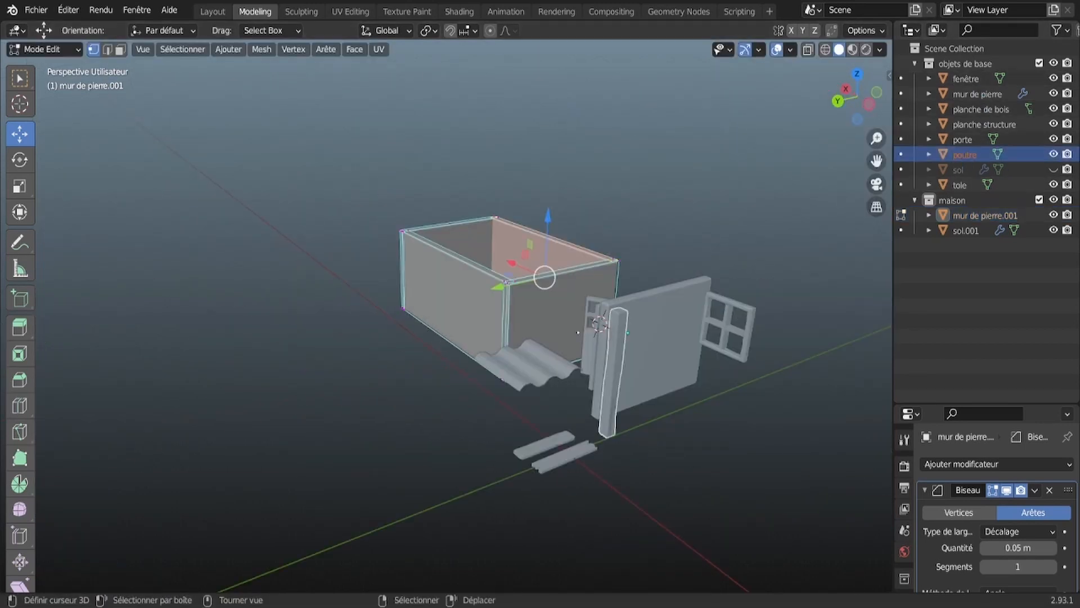
Step: Copy the porte object and paste it into the maison collection
middle_click_drag(647, 445, 706, 444)
left_click(965, 140)
right_click(967, 141)
left_click(966, 141)
left_click(953, 201)
right_click(954, 201)
left_click(954, 201)
key("alt+a")
left_click(901, 231)
left_click_drag(692, 371, 644, 330)
key("ctrl+z")
key("ctrl+z")
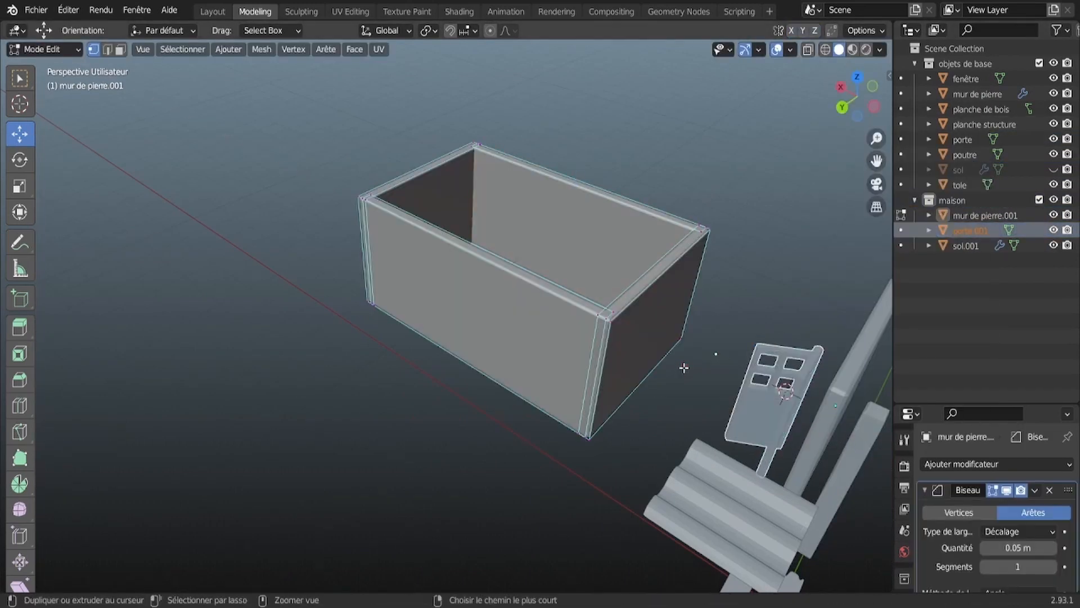
Step: Switch mesh editing to porte.001 and extend the selection over its connected parts
left_click(900, 230)
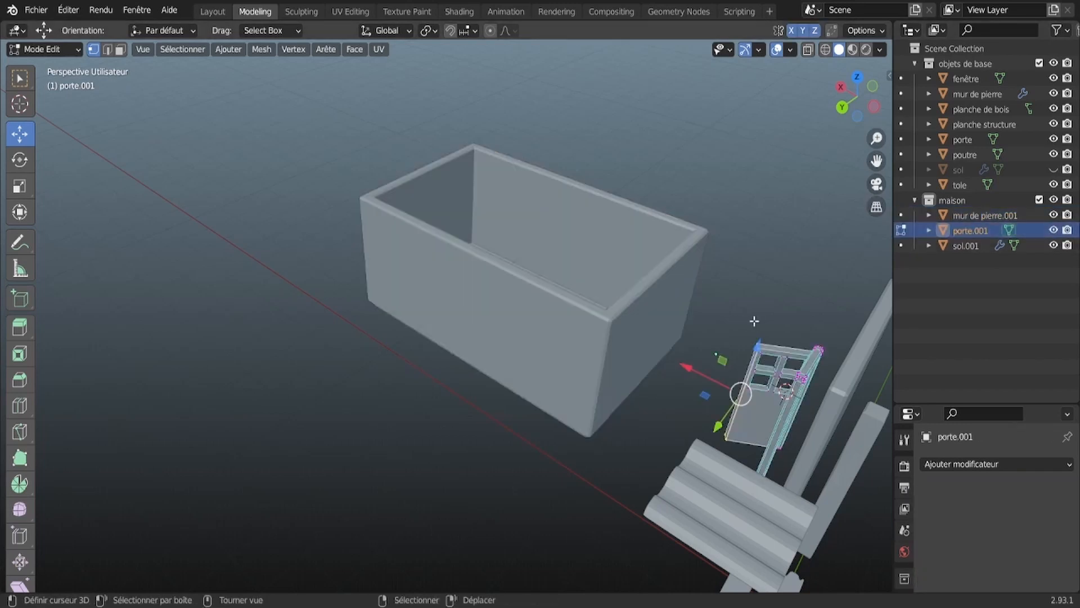
left_click_drag(716, 353, 637, 325)
key("ctrl+z")
middle_click_drag(628, 323, 813, 281)
key("ctrl+KP_Add")
scroll(731, 265, "up", 4)
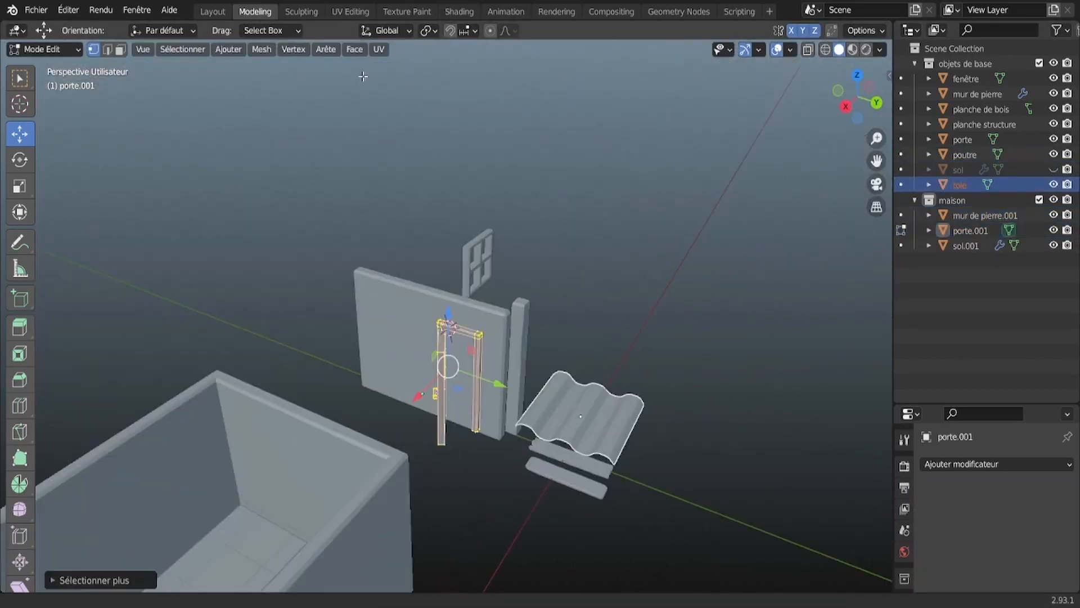
scroll(265, 459, "up", 4)
Step: Move the porte.001 door, frame and handle parts clear of the original door
middle_click_drag(253, 459, 577, 296)
scroll(576, 297, "down", 5)
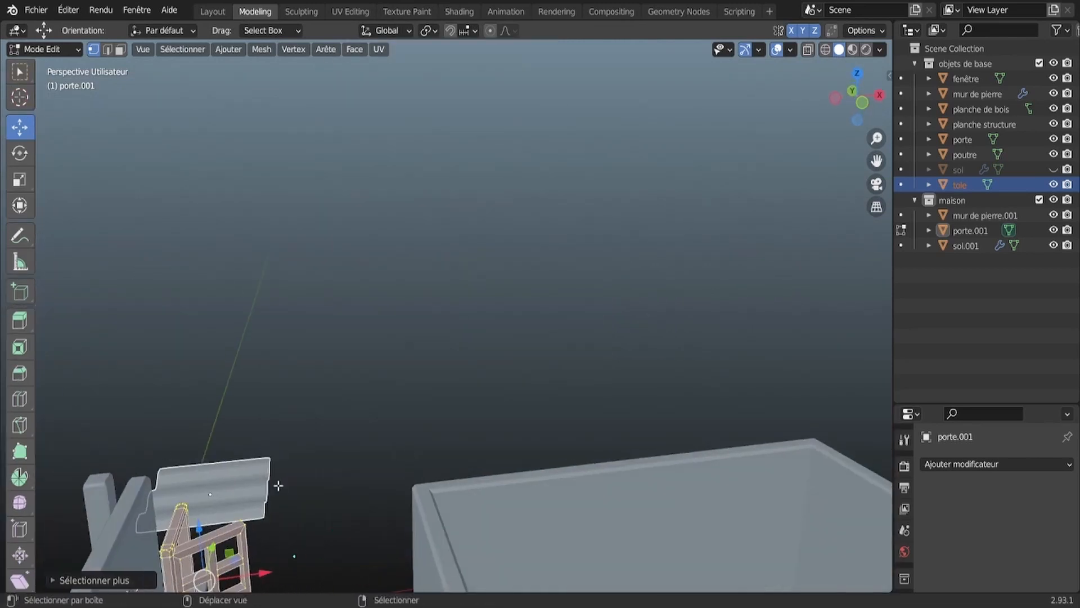
middle_click_drag(277, 484, 484, 315, "shift")
scroll(484, 315, "up", 5)
middle_click_drag(484, 338, 574, 424)
scroll(378, 315, "down", 3)
left_click_drag(378, 315, 616, 459)
scroll(450, 372, "down", 1)
left_click_drag(383, 339, 450, 420)
left_click_drag(448, 395, 522, 444)
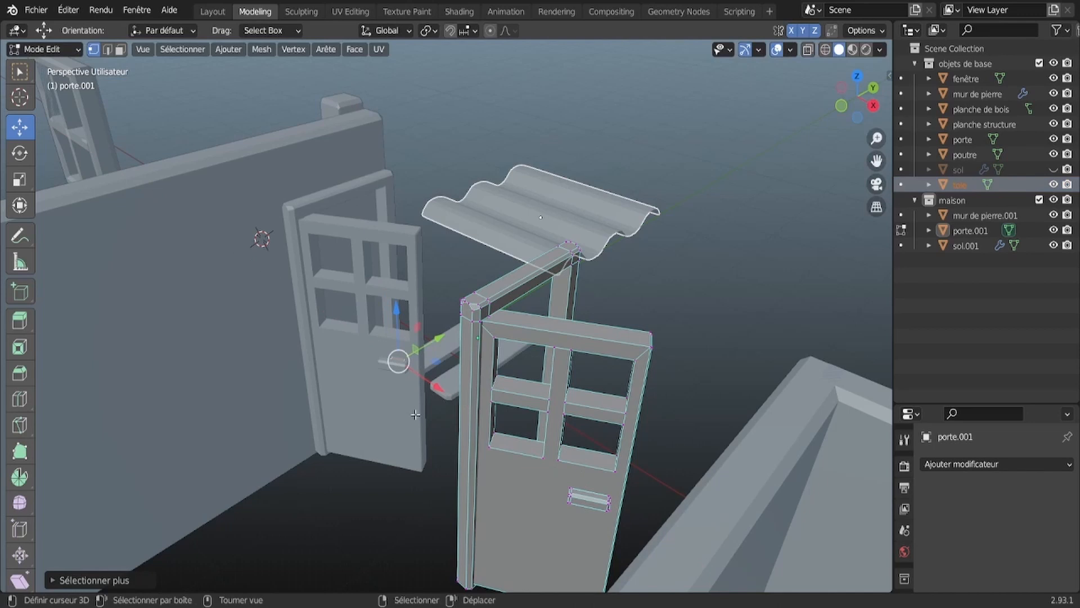
left_click_drag(644, 511, 645, 513)
Step: Select the entire porte.001 door and move it along X to the stone house
scroll(646, 513, "down", 1)
mouse_move(646, 513)
middle_mouse_down()
mouse_move(451, 567)
mouse_move(647, 532)
middle_mouse_up()
left_click_drag(489, 269, 713, 592)
key("ctrl+KP_Add")
scroll(779, 547, "down", 7)
left_click_drag(526, 357, 850, 442)
middle_click_drag(850, 442, 579, 438)
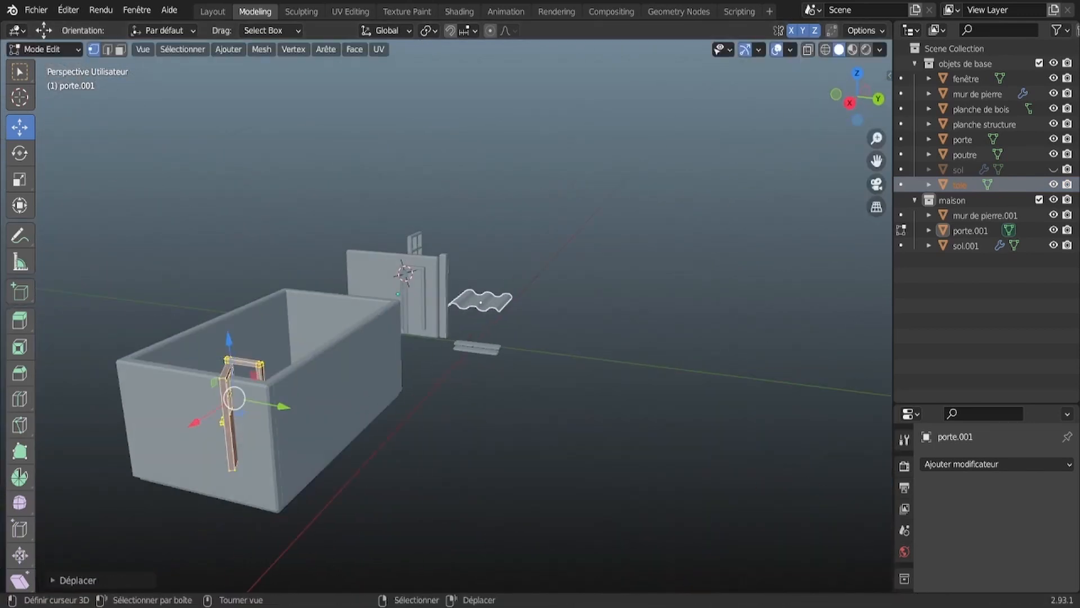
Step: Position the porte.001 door against the outside of the house's long wall
middle_click_drag(287, 367, 245, 387)
left_click_drag(285, 364, 340, 374)
middle_click_drag(340, 373, 486, 500)
left_click(20, 134)
middle_click_drag(394, 424, 692, 294)
scroll(692, 294, "up", 3)
left_click_drag(663, 245, 814, 306)
left_click_drag(790, 233, 758, 341)
scroll(754, 337, "down", 6)
middle_click_drag(742, 326, 487, 377)
Step: Stretch the door slightly along Z and realign it with the long wall
key("s")
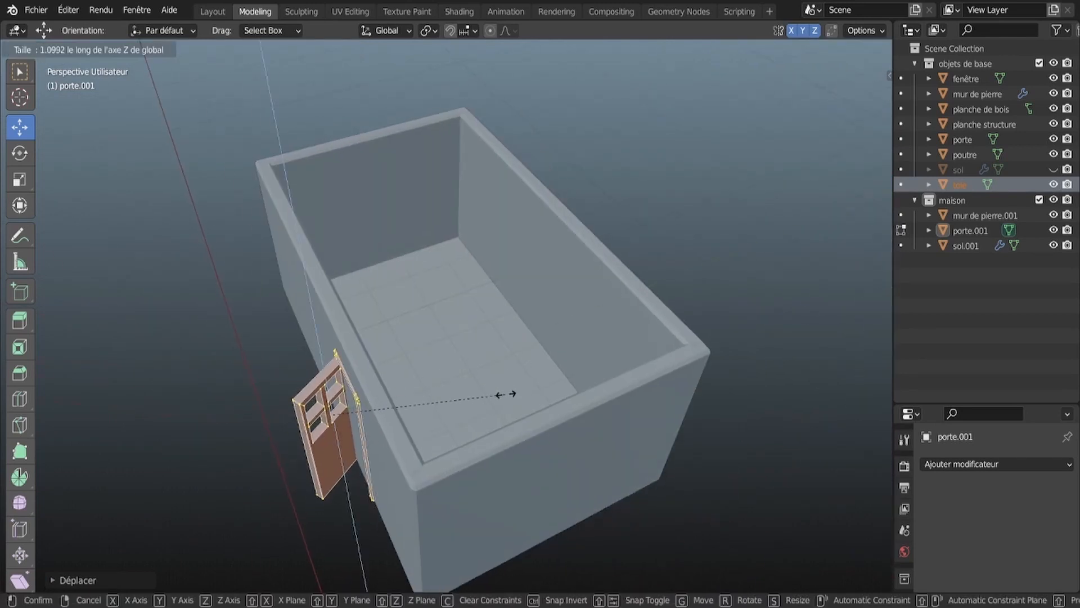
left_click_drag(285, 436, 271, 441)
middle_click_drag(371, 478, 450, 523)
left_click_drag(217, 369, 239, 366)
middle_click_drag(433, 484, 433, 394)
Step: Scale the door uniformly to suit the wall height and shift it along the long wall near the corner
key("s")
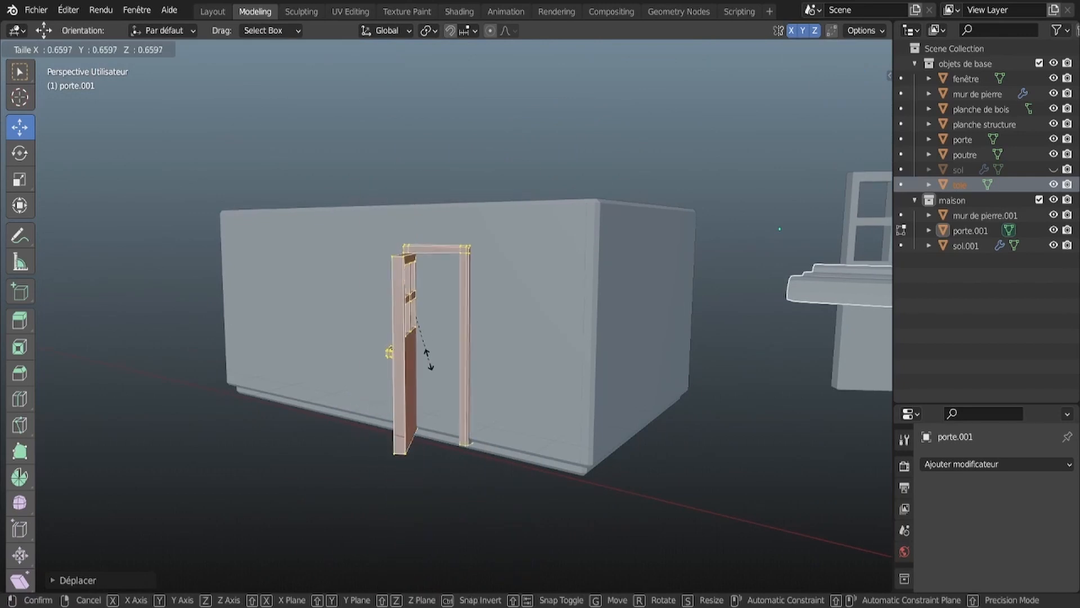
left_click_drag(376, 296, 442, 303)
middle_click_drag(439, 338, 504, 369)
scroll(503, 369, "down", 3)
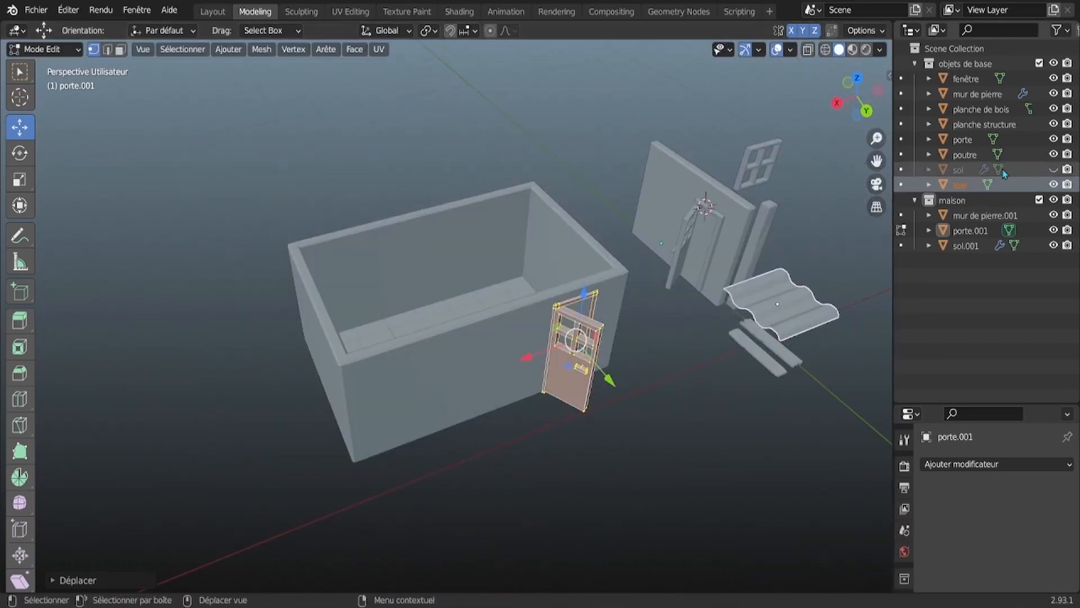
Step: Copy the fenêtre object and paste it into the maison collection
right_click(974, 78)
left_click(951, 78)
right_click(953, 196)
left_click(918, 193)
left_click(972, 218)
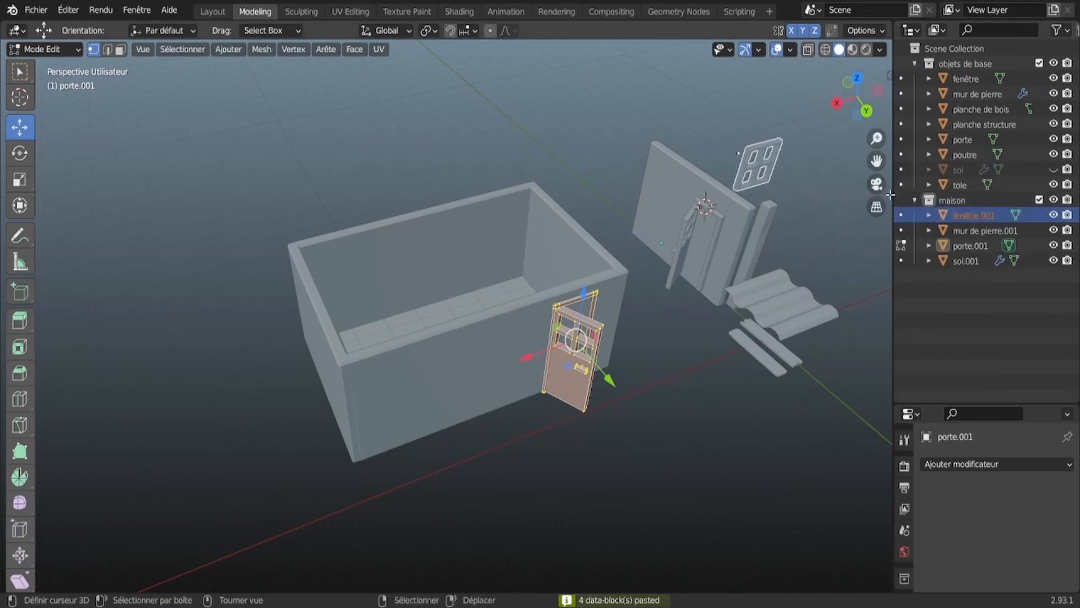
Step: Try to move the fenêtre.001 window's mesh along X toward the house
key("e")
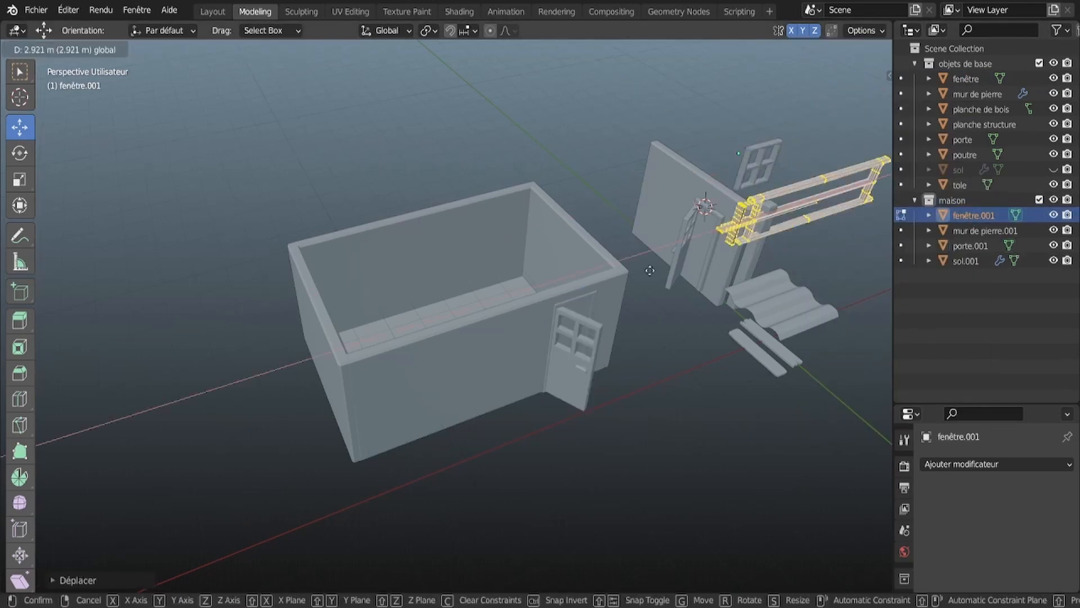
middle_click_drag(779, 231, 624, 211)
left_click_drag(276, 398, 228, 400)
middle_click_drag(227, 394, 282, 410)
scroll(282, 411, "down", 2)
Step: Move the fenetre.001 window onto the house's end wall, lower it along Z and duplicate it alongside
left_click_drag(737, 437, 738, 438)
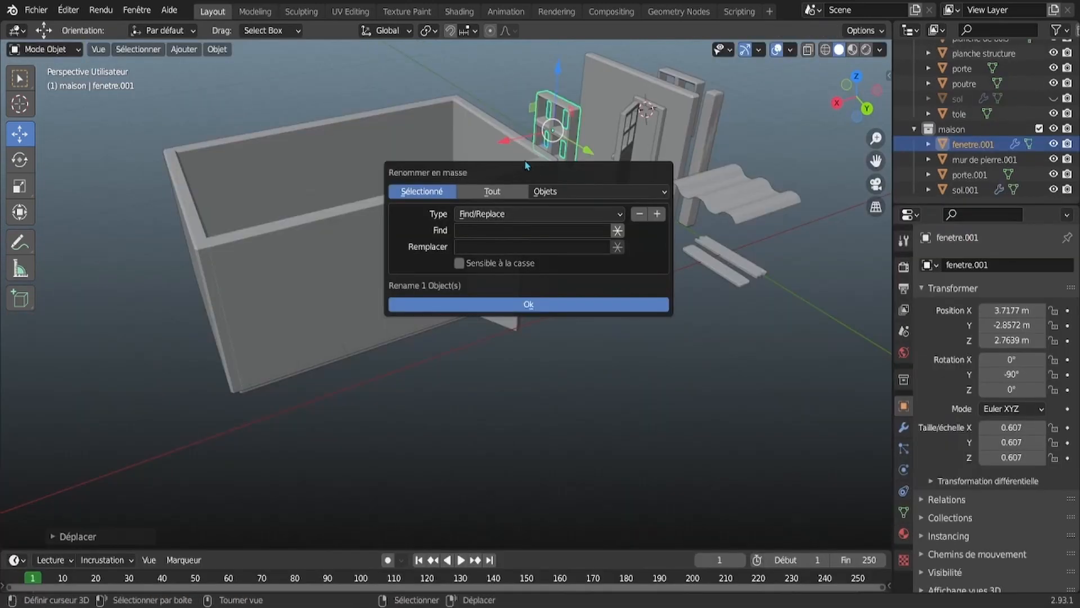
key("Return")
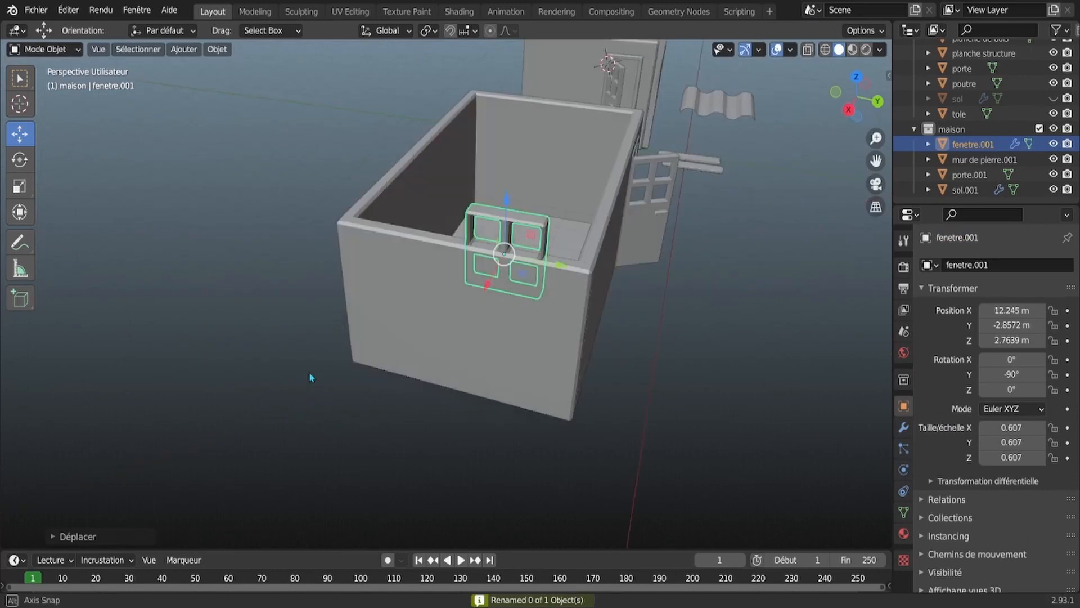
middle_click_drag(310, 372, 308, 362)
left_click_drag(498, 166, 497, 231)
left_click(499, 288)
middle_click_drag(499, 288, 586, 278)
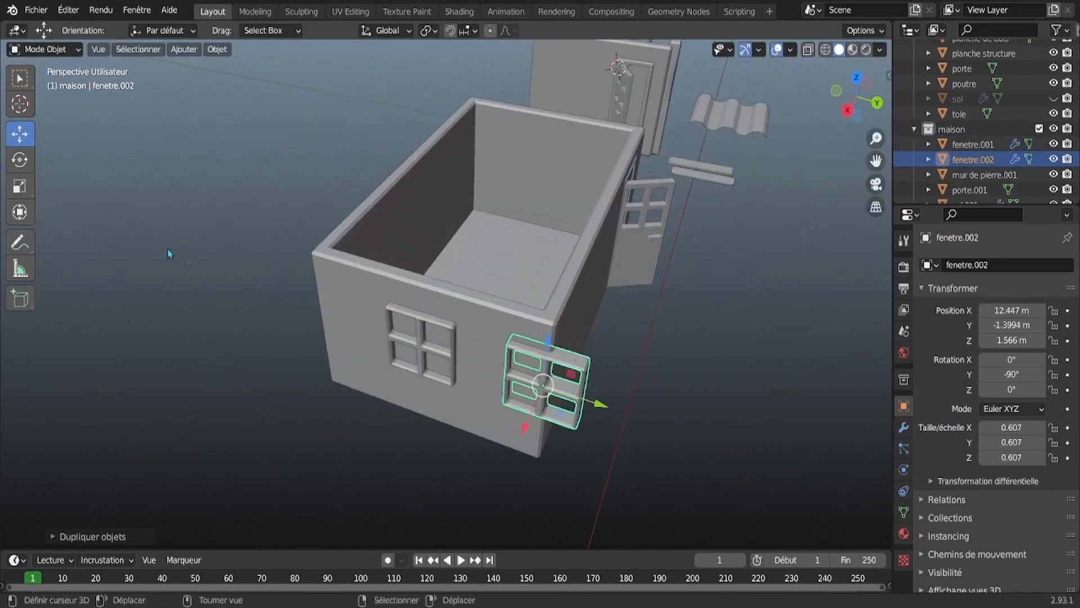
Step: Rotate the fenetre.002 window 90° about X and move it onto the long wall beside the door at X 9.8926 m
left_click_drag(543, 423, 566, 421, "ctrl")
middle_click_drag(633, 398, 583, 384)
left_click(20, 134)
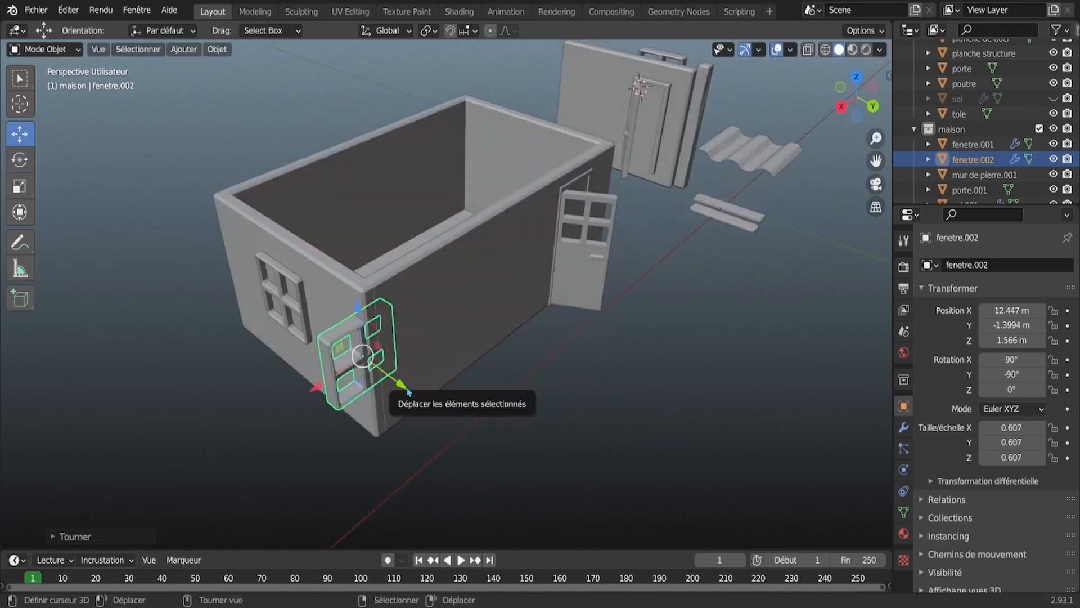
left_click_drag(371, 354, 402, 335)
middle_click_drag(402, 335, 429, 371)
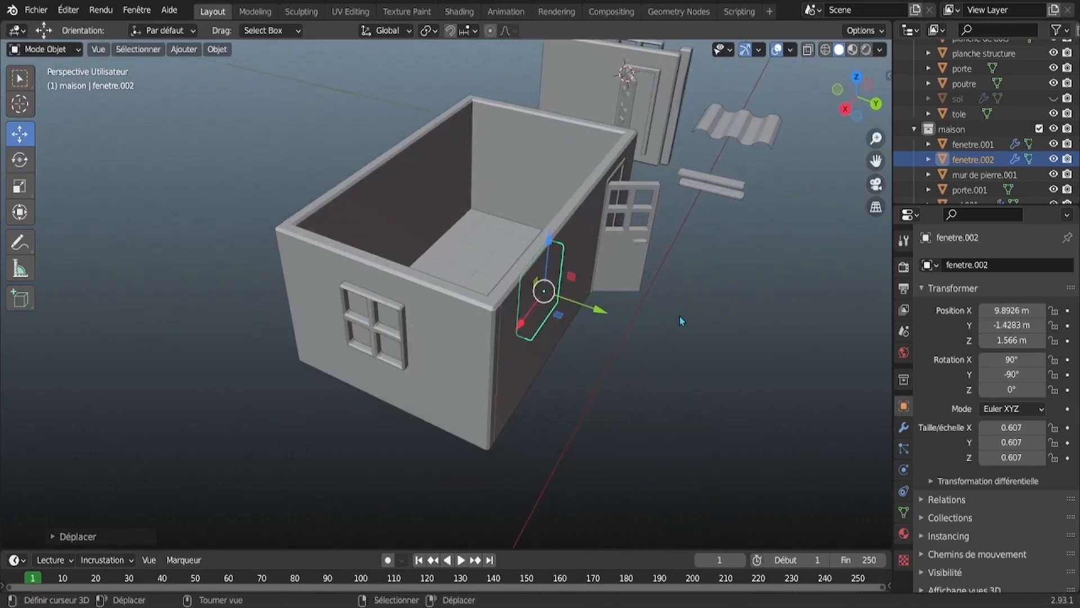
Step: Scale the fenetre.002 window to 0.670 and stretch its depth along global Y to a Z scale of 0.925
key("s")
left_click(639, 326)
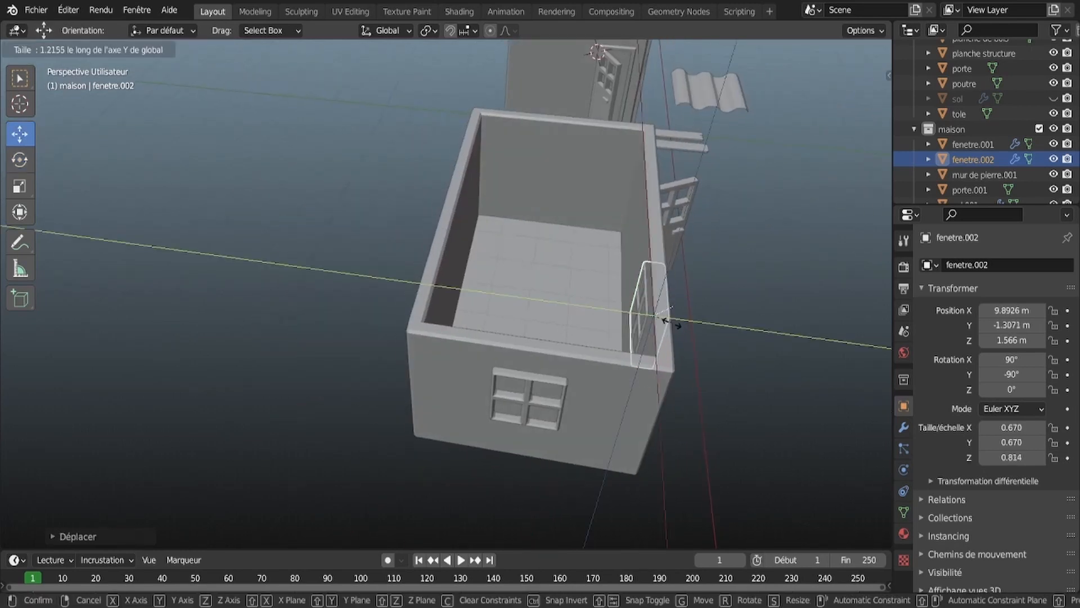
left_click(631, 322)
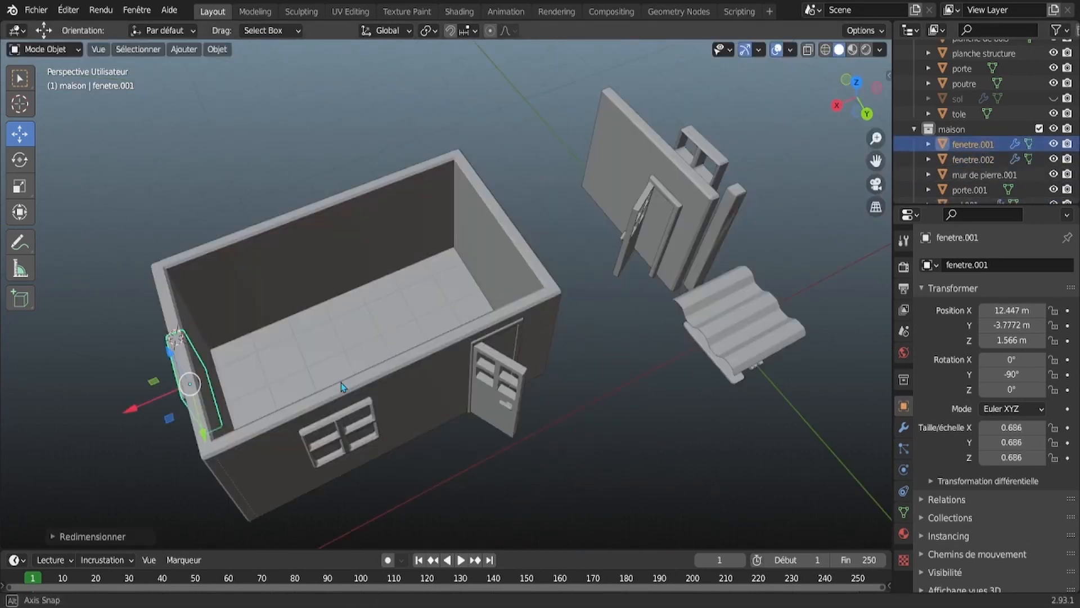
Step: Deepen the fenetre.001 window to a Z scale of 0.955 and place a duplicate in the opposite end wall at X 4.989 m
key("s")
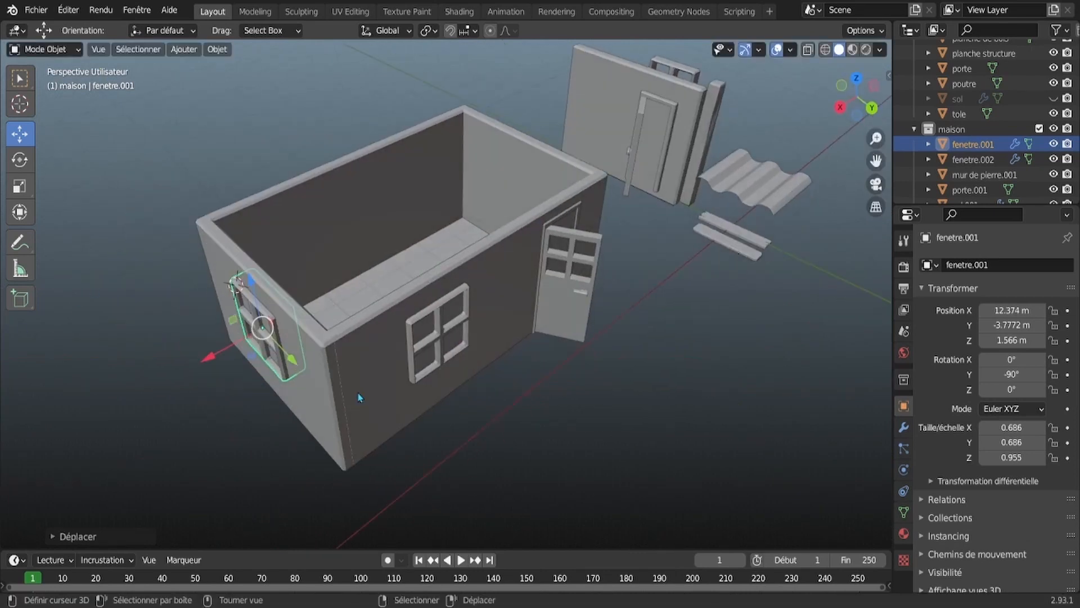
scroll(983, 166, "down", 1)
scroll(507, 253, "down", 3)
middle_click_drag(506, 254, 597, 248)
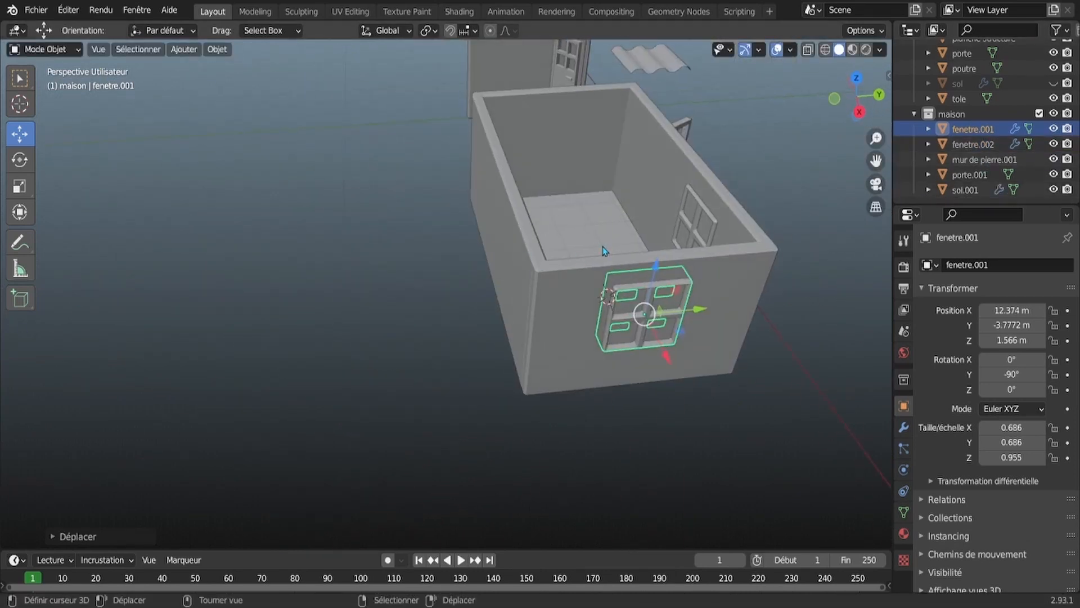
middle_click_drag(497, 184, 500, 116)
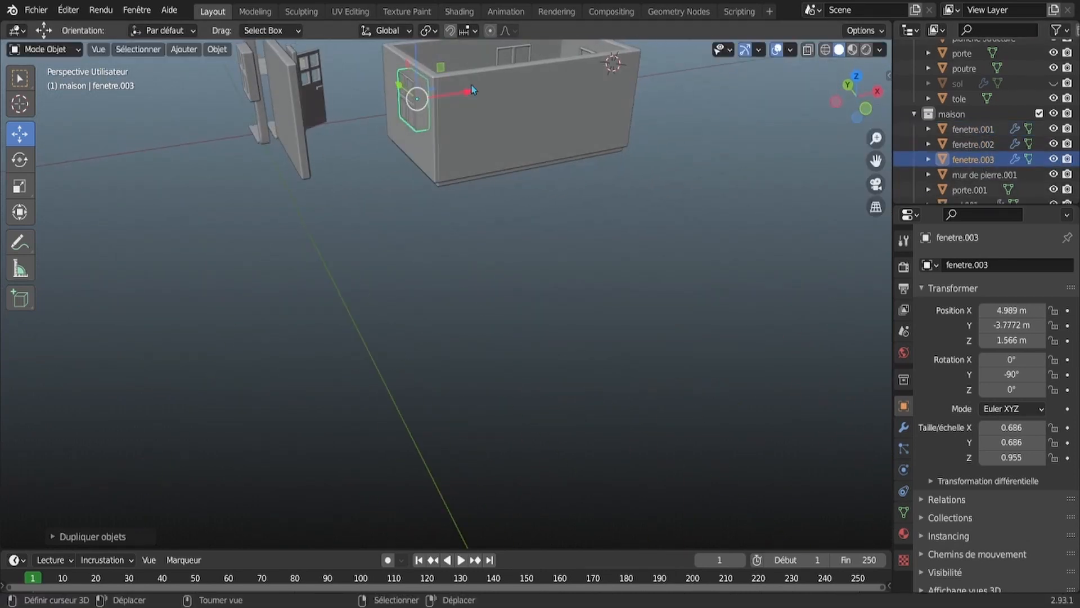
left_click_drag(470, 92, 471, 92)
middle_click_drag(471, 92, 360, 135)
left_click_drag(439, 422, 844, 169)
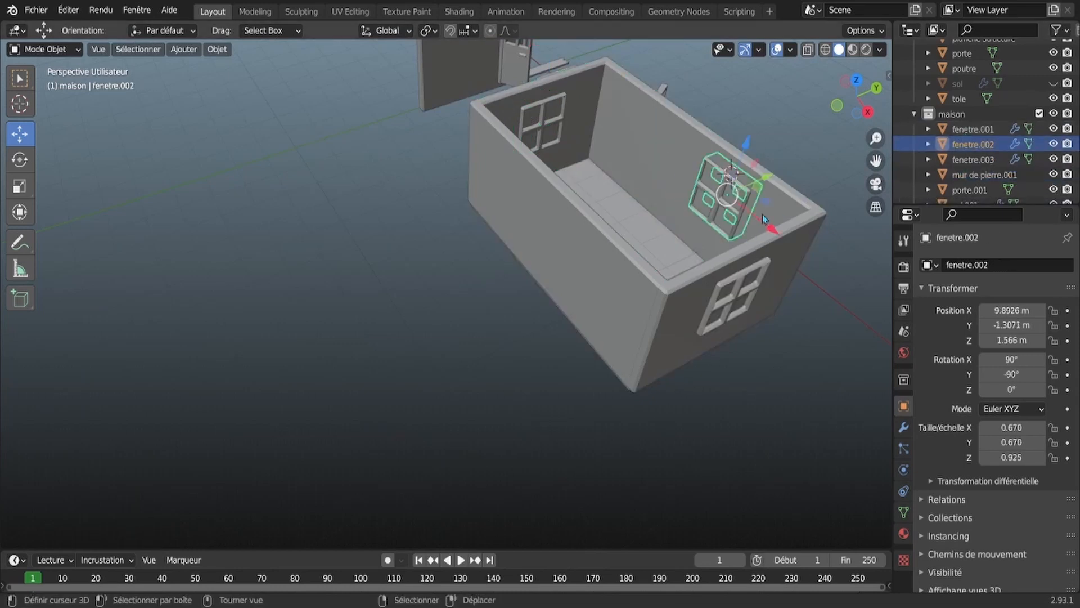
Step: Duplicate the fenetre.002 window along Y onto the opposite long wall and place a second copy beside it
key("shift+d")
key("y")
left_click(641, 293)
middle_click_drag(641, 294, 669, 286)
left_click(583, 244)
middle_click_drag(583, 244, 469, 352)
scroll(475, 368, "up", 4)
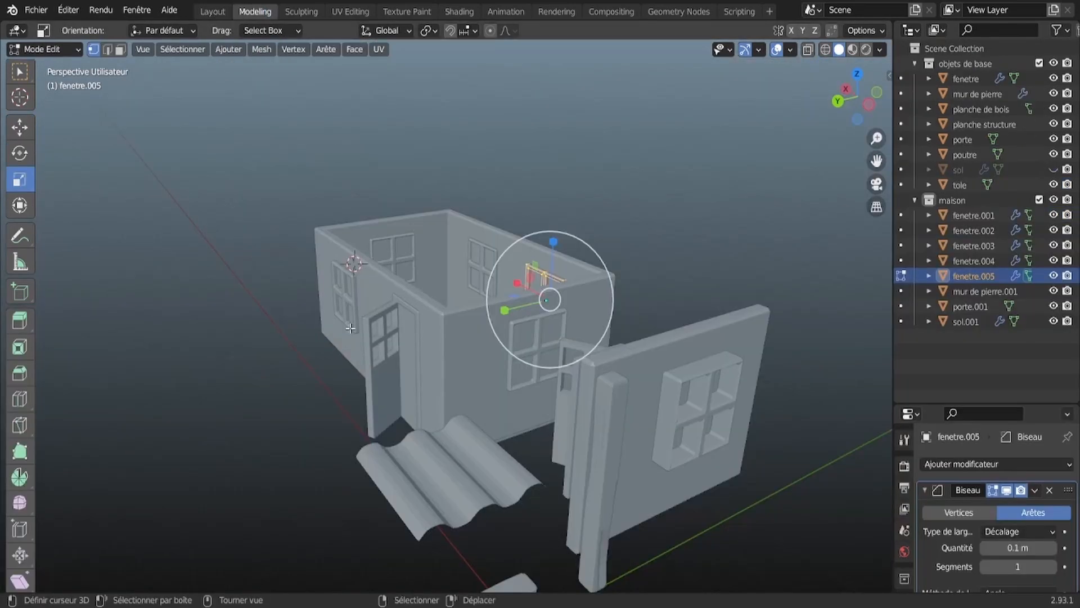
Step: Add a cube to the maison collection and bring it to the doorway in the long wall
middle_click_drag(428, 338, 563, 338)
scroll(537, 285, "up", 3)
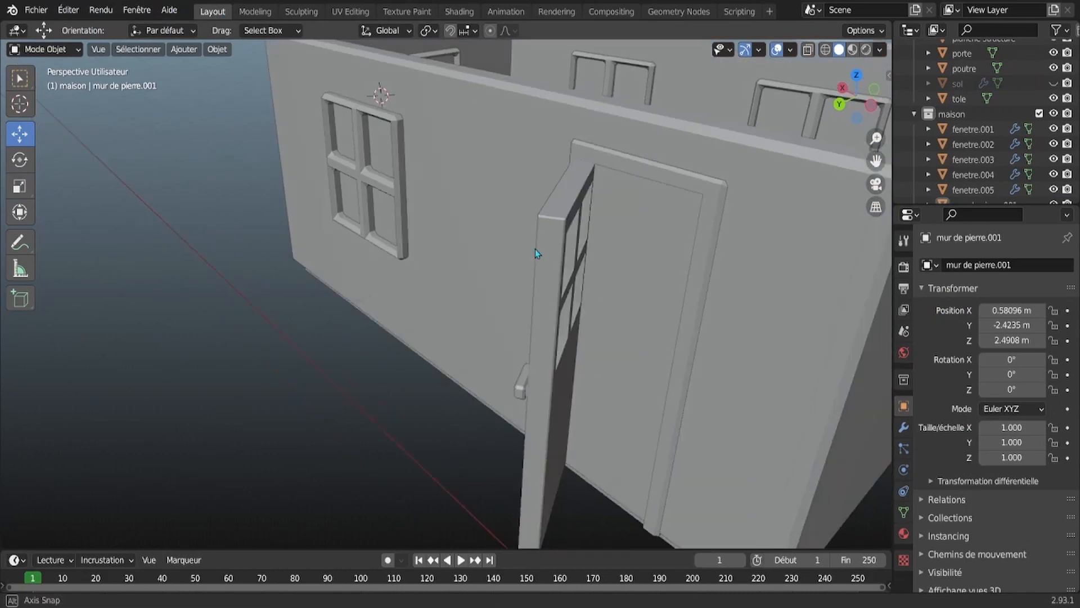
left_click(189, 43)
left_click(313, 82)
scroll(401, 225, "down", 3)
key("g")
left_click_drag(377, 227, 456, 273)
key("ctrl+z")
scroll(500, 274, "up", 5)
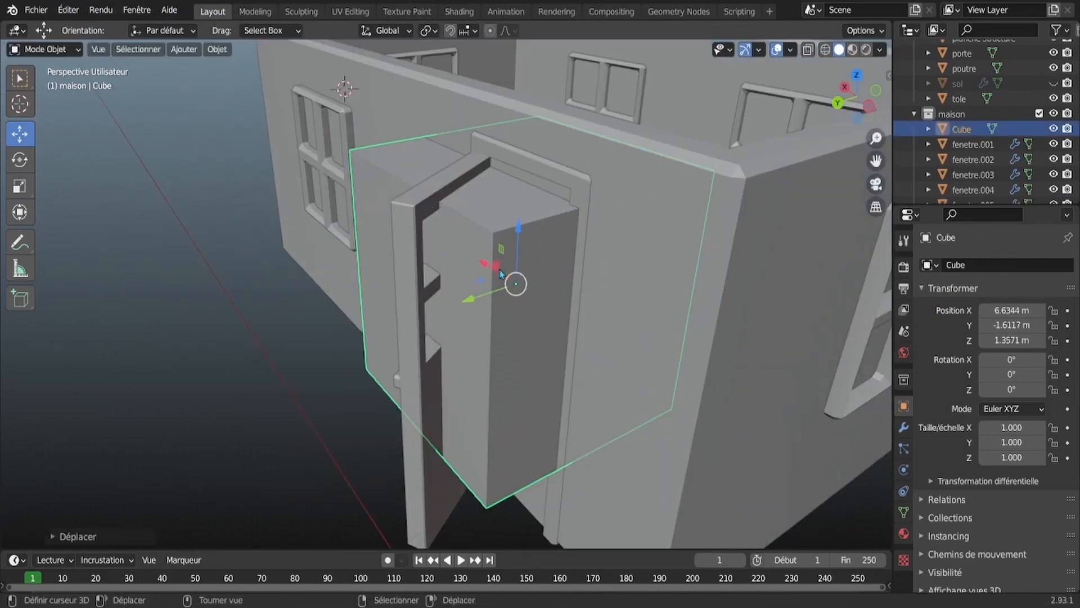
Step: Scale the cube down to 0.570 and shift it along X to 6.2173 m, in line with the door frame
left_click_drag(518, 244, 522, 210)
key("s")
left_click(414, 158)
left_click_drag(484, 248, 527, 272)
middle_click_drag(545, 304, 592, 324)
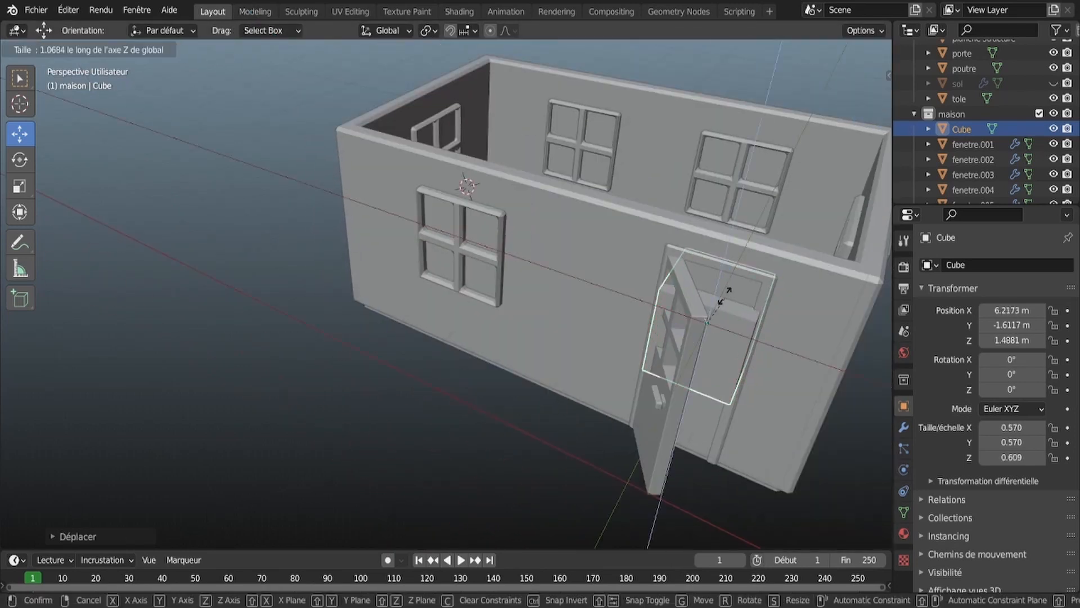
Step: Stretch the cube to a Z scale of 1.423 and lower it to Z 1.1017 m to fill the doorway
left_click(726, 252)
middle_click_drag(726, 250, 698, 141)
left_click_drag(695, 104, 699, 133)
middle_click_drag(700, 135, 610, 265)
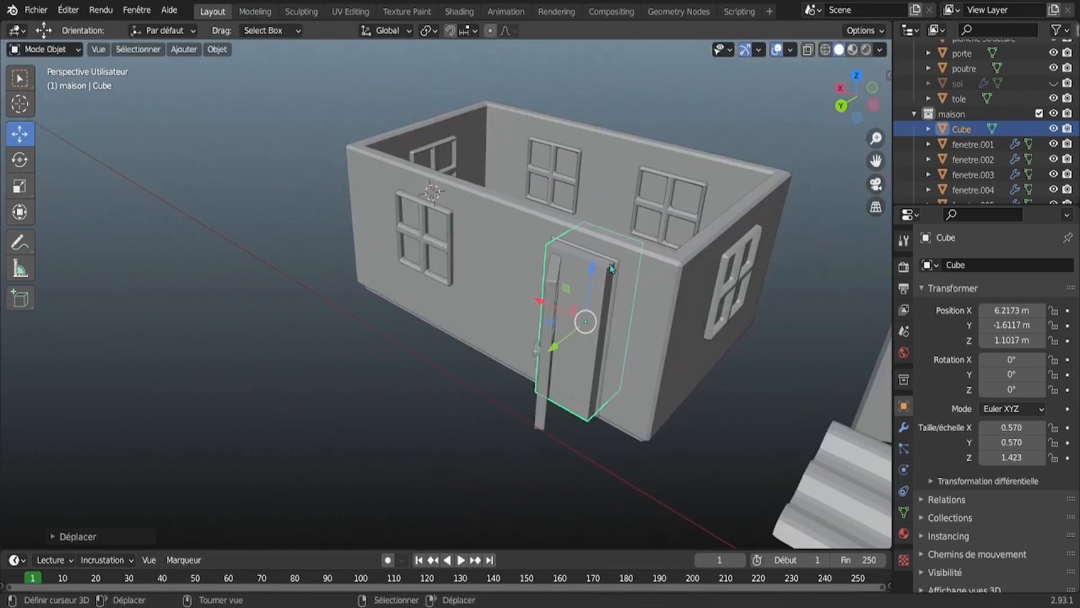
Step: Cut the doorway out of mur de pierre.001 with a Boolean modifier using Cube as its object, and apply it
scroll(988, 152, "down", 3)
left_click(904, 352)
left_click(904, 427)
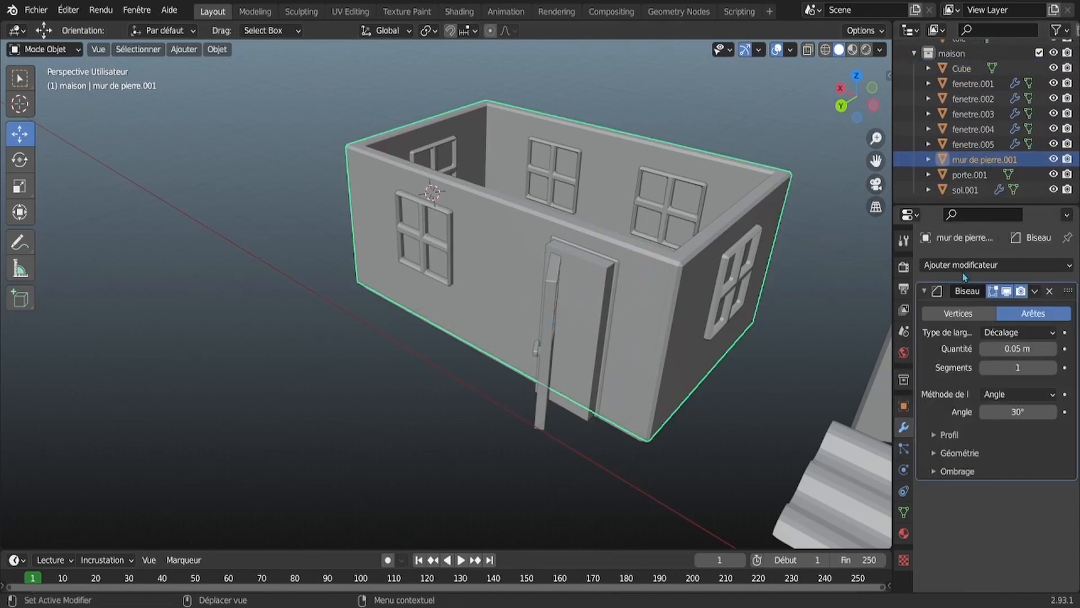
left_click(988, 265)
left_click(725, 341)
left_click(1012, 541)
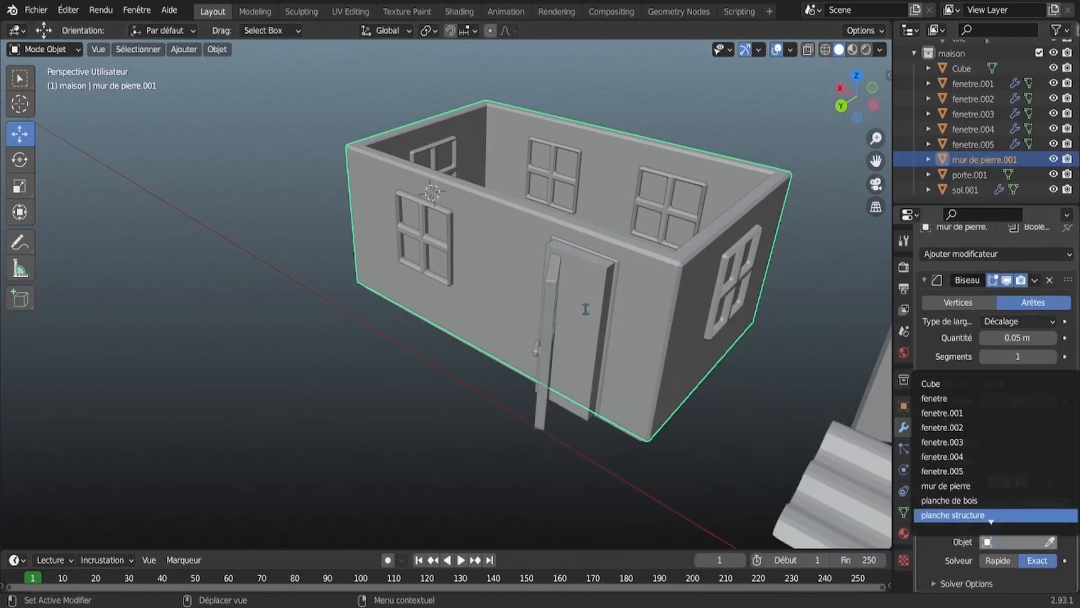
left_click(959, 383)
key("ctrl+a")
scroll(988, 123, "up", 2)
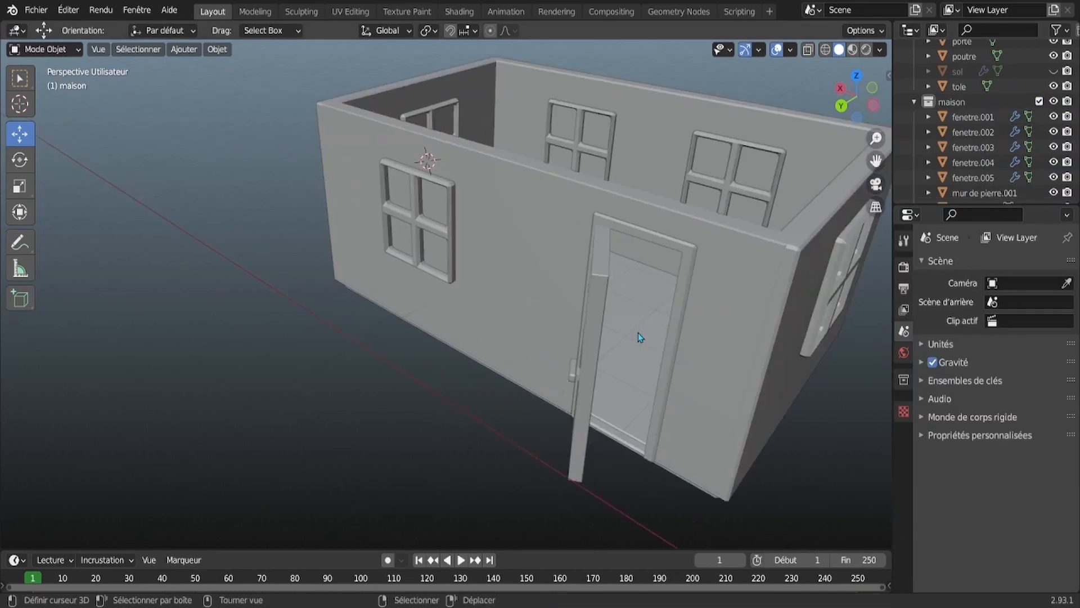
middle_click_drag(640, 338, 563, 360)
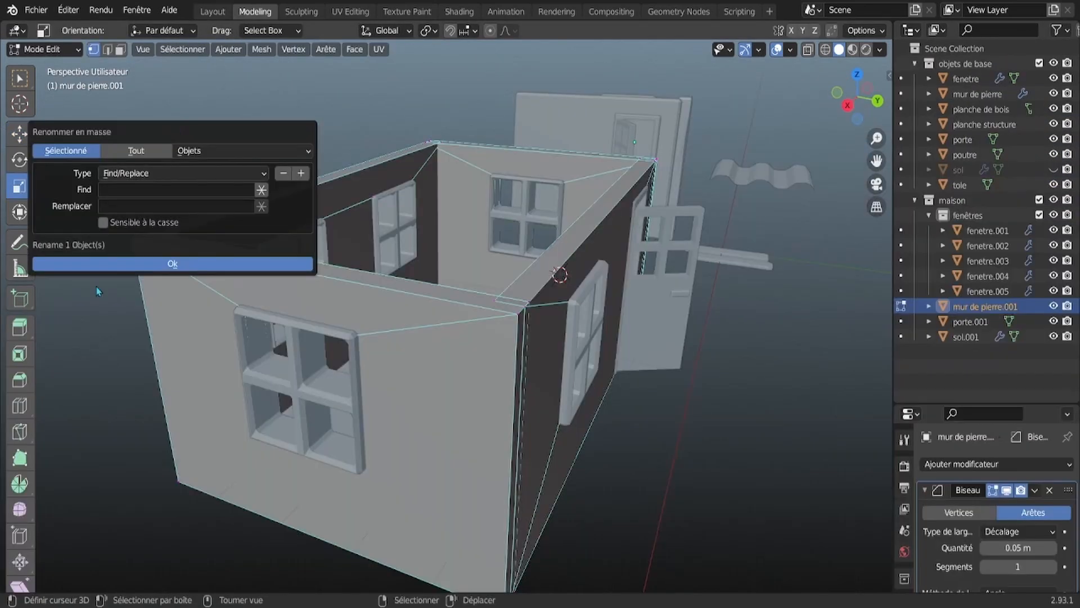
Step: Add a cube to the mur de pierre.001 mesh and move it along X to the house's end wall
key("Return")
left_click(229, 49)
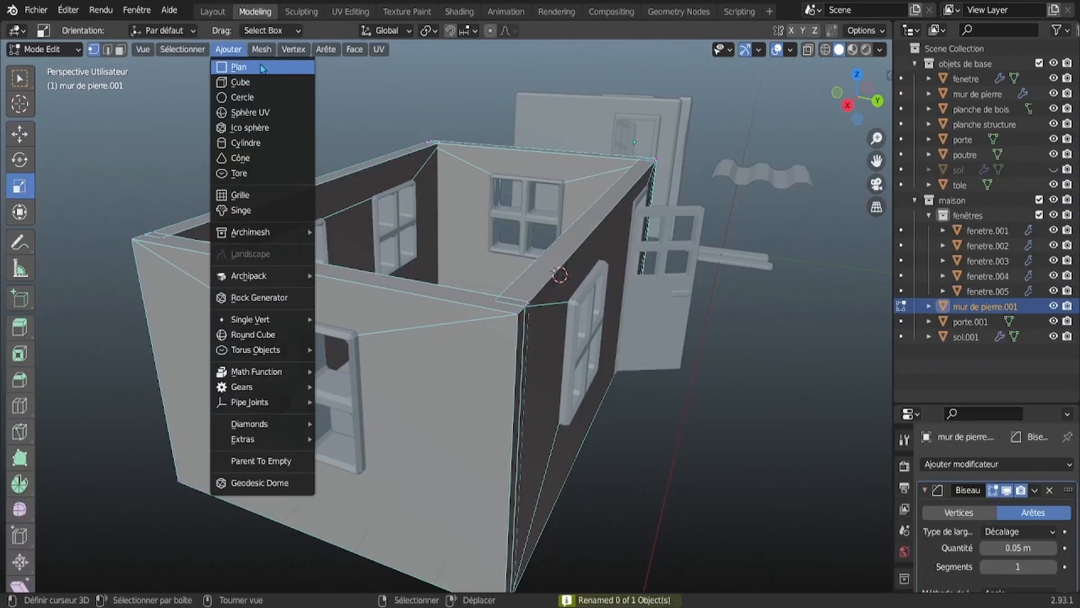
left_click(242, 83)
scroll(506, 282, "down", 5)
middle_click_drag(506, 281, 438, 310)
left_click(19, 134)
left_click_drag(387, 355, 270, 388)
middle_click_drag(270, 389, 225, 410)
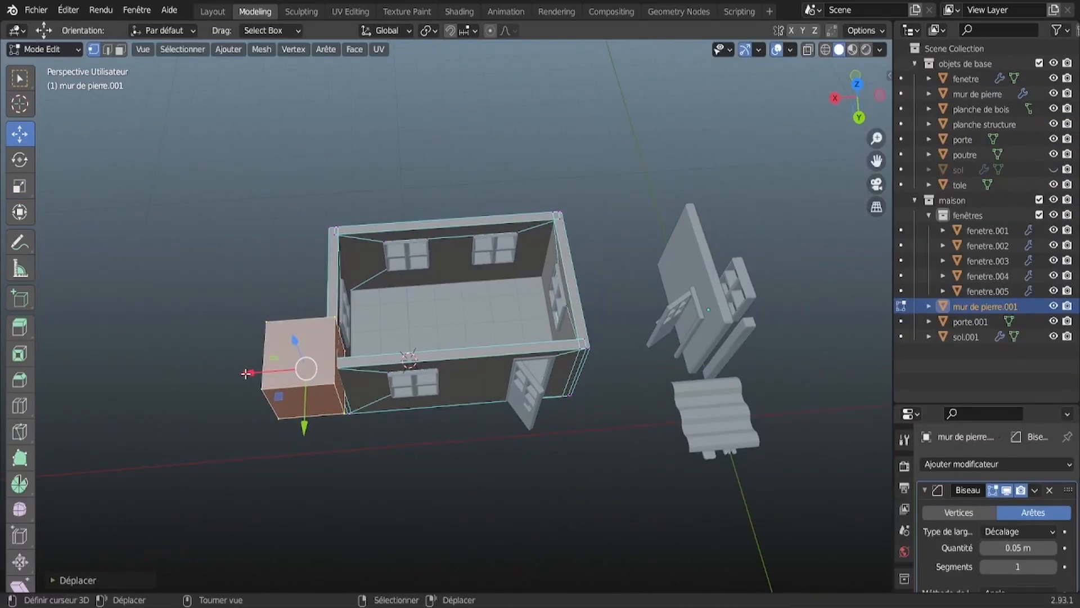
Step: Align the cube along Y with the end wall's corner and raise it to the top of the wall
left_click_drag(305, 426, 287, 322)
middle_click_drag(287, 322, 478, 276)
scroll(478, 282, "up", 4)
left_click_drag(480, 294, 474, 294)
left_click_drag(421, 231, 447, 104)
middle_click_drag(446, 104, 344, 203)
Step: Thin the cube to the wall's thickness and fit it flush on top of the end wall
left_click_drag(349, 127, 45, 193)
left_click_drag(175, 110, 177, 156)
middle_click_drag(181, 183, 123, 181)
left_click_drag(151, 116, 167, 89)
key("ctrl+z")
middle_click_drag(115, 181, 157, 171)
left_click_drag(50, 210, 174, 213)
middle_click_drag(174, 212, 326, 253)
right_click(316, 257)
key("ctrl+KP_Add")
key("ctrl+KP_Add")
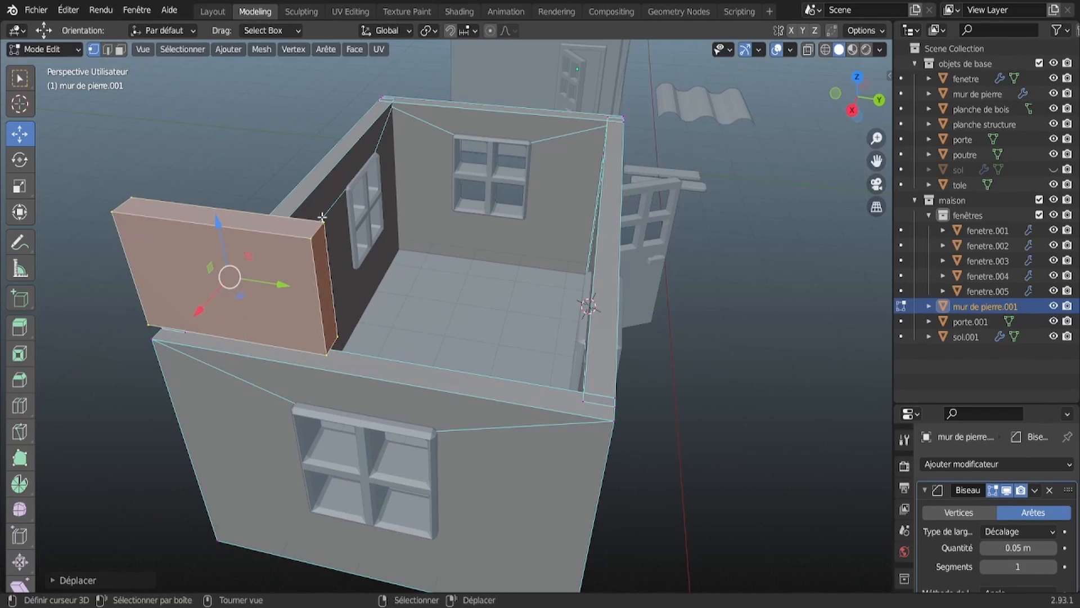
Step: Extend the block's side face along Y by about 2.765 m so it spans the end wall's full width
left_click(305, 224)
left_click_drag(380, 299, 675, 369)
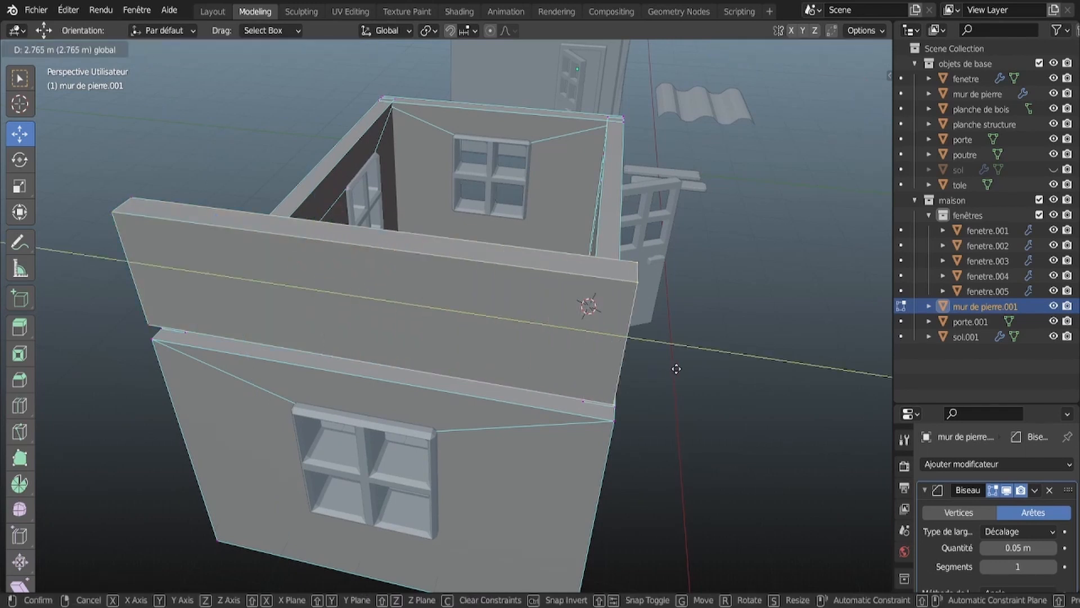
middle_click_drag(683, 369, 464, 324)
left_click_drag(502, 377, 417, 339)
Step: Reshape the block on the end wall into a triangular gable with its peak at mid-width
middle_click_drag(419, 338, 616, 146)
left_click_drag(507, 141, 511, 141)
left_click_drag(151, 97, 477, 119)
middle_click_drag(471, 197, 425, 216)
left_click_drag(432, 188, 441, 190)
middle_click_drag(452, 204, 470, 182)
middle_click_drag(517, 150, 425, 194)
left_click_drag(239, 161, 240, 170)
middle_click_drag(247, 174, 329, 149)
scroll(388, 144, "up", 2)
left_click_drag(380, 112, 381, 117)
mouse_move(528, 185)
middle_mouse_down()
mouse_move(487, 203)
mouse_move(698, 90)
mouse_move(598, 119)
mouse_move(542, 176)
middle_mouse_up()
Step: Duplicate the gable onto the opposite end wall and check the stone texture in the Shading workspace
key("shift+d")
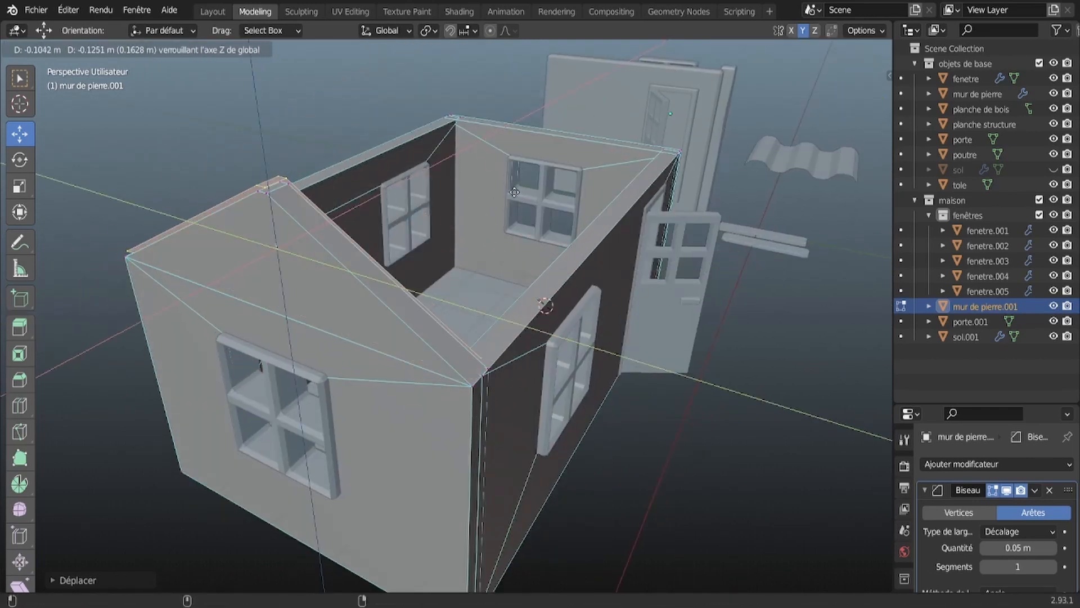
left_click(799, 50)
middle_click_drag(703, 211, 565, 208)
left_click_drag(669, 196, 671, 201)
mouse_move(619, 225)
middle_mouse_down()
mouse_move(482, 272)
mouse_move(630, 228)
middle_mouse_up()
left_click(463, 11)
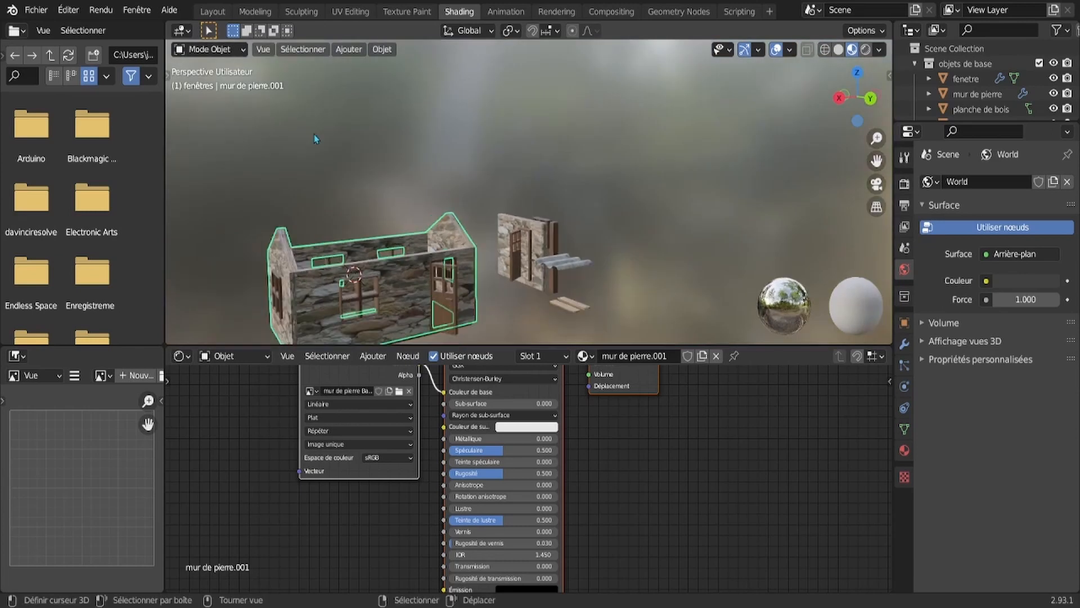
left_click(255, 12)
Step: Copy the tole corrugated sheet into the maison collection and return to the Layout workspace with the copy active
middle_click_drag(391, 125, 535, 237)
scroll(534, 236, "down", 4)
right_click(961, 186)
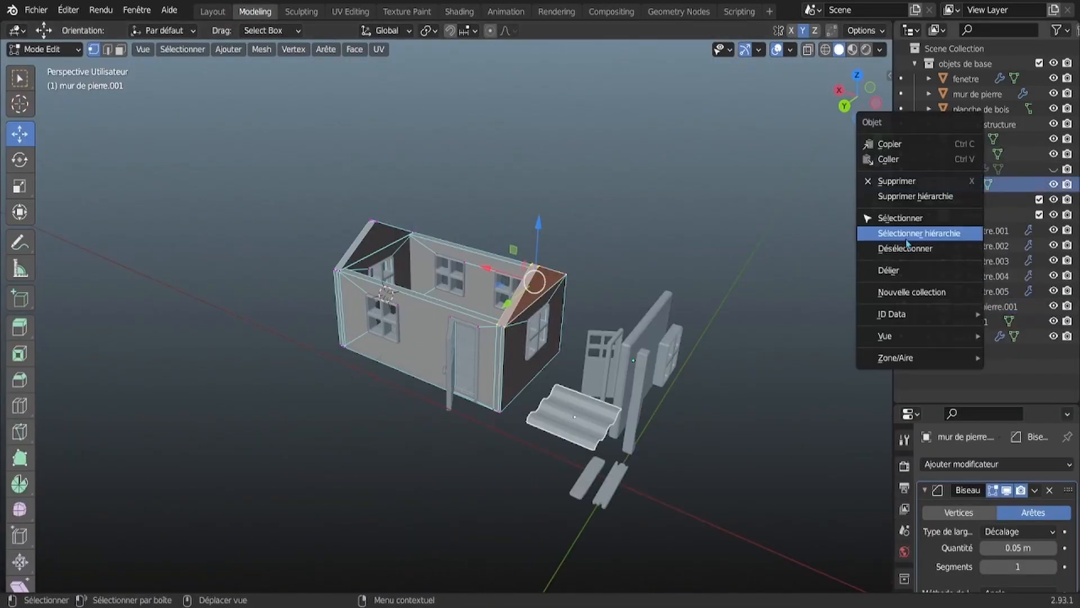
left_click(900, 144)
right_click(948, 201)
left_click(949, 202)
left_click(968, 352)
scroll(819, 322, "up", 3)
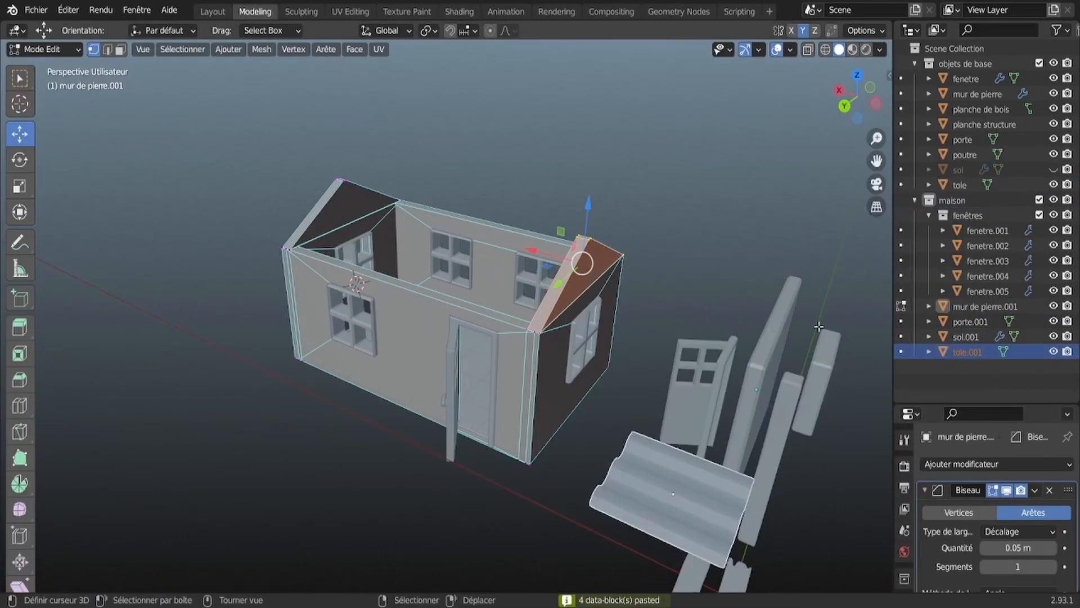
left_click(901, 352)
left_click(213, 11)
Step: Move the tole.001 sheet toward the house and rotate it to match the gable's slope
middle_click_drag(349, 237, 398, 323)
left_click_drag(429, 402, 385, 287)
middle_click_drag(385, 287, 489, 347)
scroll(490, 347, "up", 6)
left_click(20, 160)
left_click_drag(527, 261, 554, 209)
middle_click_drag(553, 210, 439, 242)
left_click_drag(328, 184, 323, 73)
Step: Move the tole.001 sheet over the roof slope at the house's window-side end gable
left_click(20, 134)
middle_click_drag(337, 158, 574, 169)
scroll(574, 169, "down", 6)
left_click_drag(636, 169, 591, 155)
scroll(587, 141, "up", 5)
middle_click_drag(587, 141, 427, 315, "shift")
left_click_drag(349, 321, 247, 422)
middle_click_drag(247, 422, 360, 270)
left_click_drag(398, 167, 397, 104)
left_click_drag(449, 176, 552, 201)
middle_click_drag(486, 152, 501, 110)
scroll(501, 109, "down", 5)
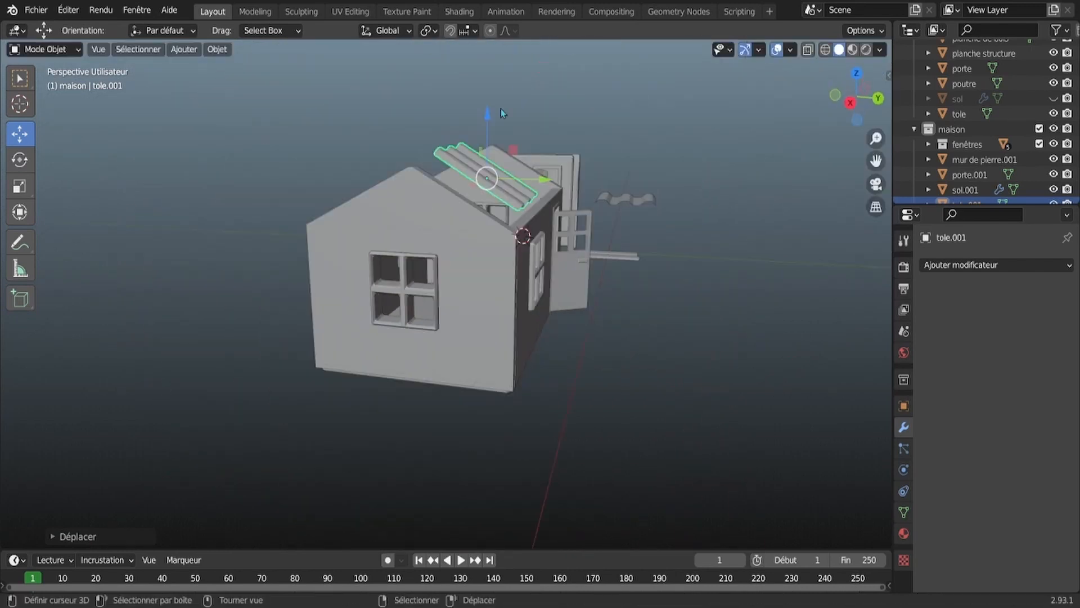
Step: Fine-tune the height of the tole.001 sheet along Z so it rests on the gable and the long wall
left_click_drag(492, 137, 492, 139)
scroll(495, 158, "up", 4)
middle_click_drag(495, 169, 469, 208)
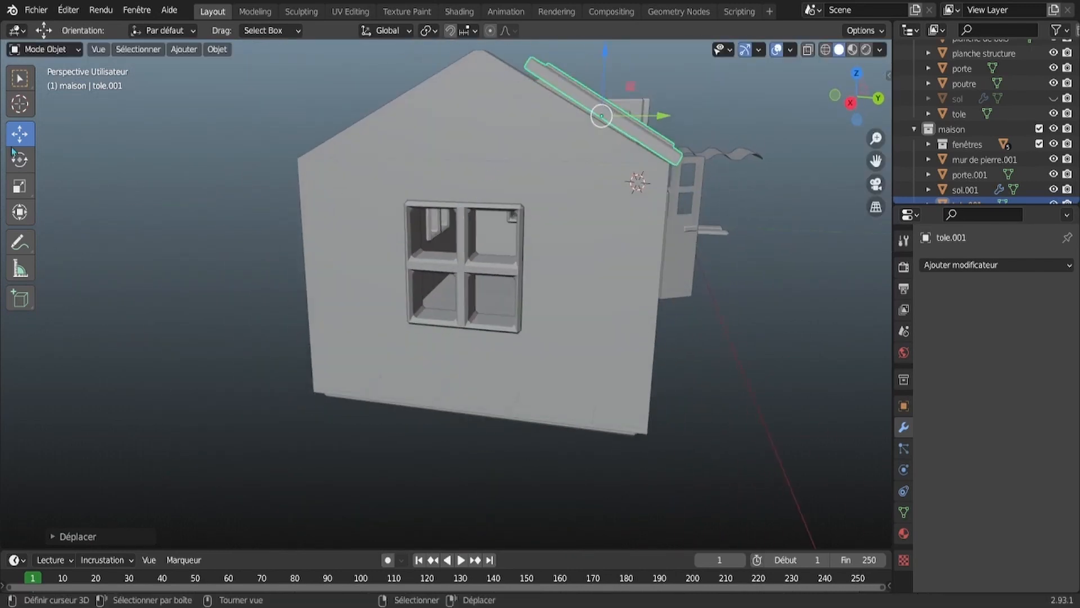
left_click_drag(606, 54, 606, 61)
middle_click_drag(606, 64, 520, 124)
scroll(520, 124, "up", 3)
left_click_drag(439, 196, 440, 190)
scroll(480, 266, "down", 3)
middle_click_drag(479, 267, 519, 217)
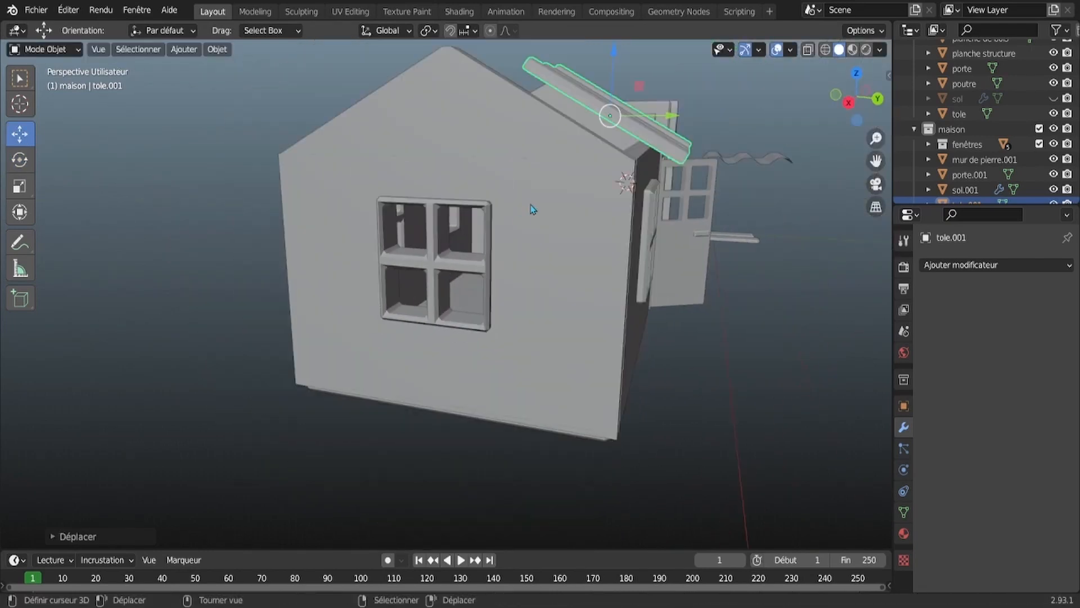
left_click_drag(614, 78, 613, 79)
middle_click_drag(608, 90, 529, 137)
left_click_drag(497, 155, 496, 159)
middle_click_drag(348, 307, 332, 326)
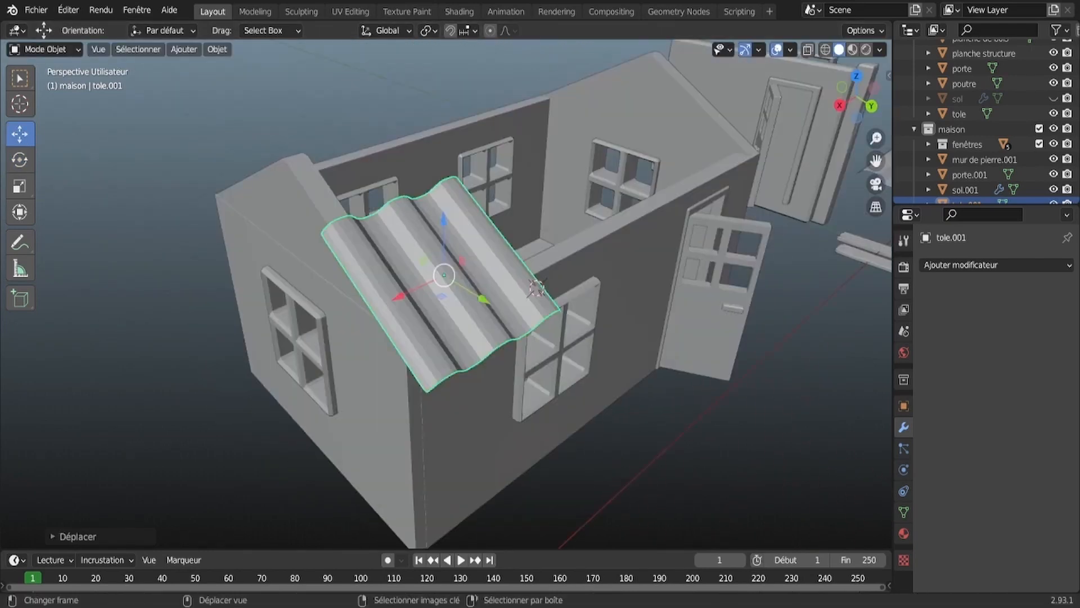
Step: Duplicate the tole.001 sheet's mesh along X to the other end of the roof, above the door
middle_click_drag(395, 509, 430, 470)
scroll(532, 406, "down", 2)
scroll(430, 470, "up", 2)
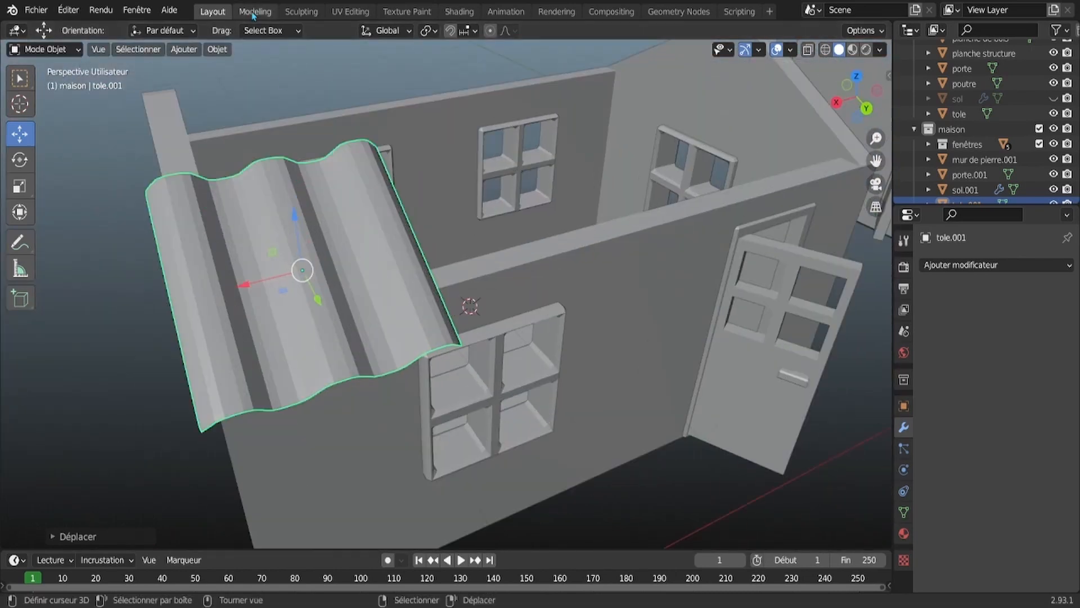
left_click(255, 12)
scroll(412, 206, "up", 2)
key("shift+d")
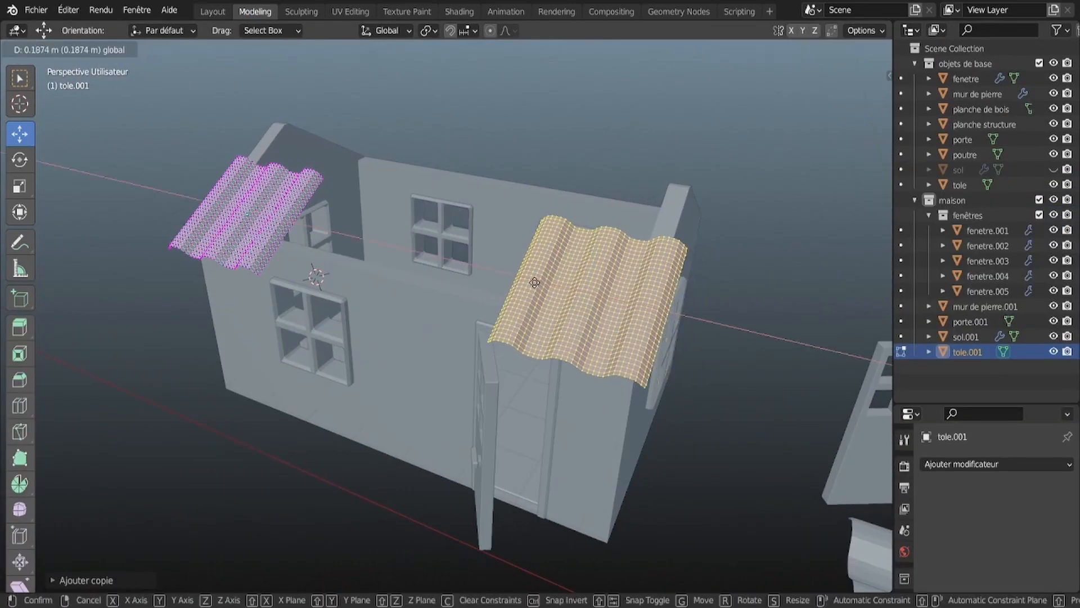
left_click_drag(534, 282, 545, 285)
middle_click_drag(545, 285, 413, 335)
Step: Duplicate the sheet mesh again to place copies between the two roof ends
key("shift+d")
left_click(413, 334)
key("shift+d")
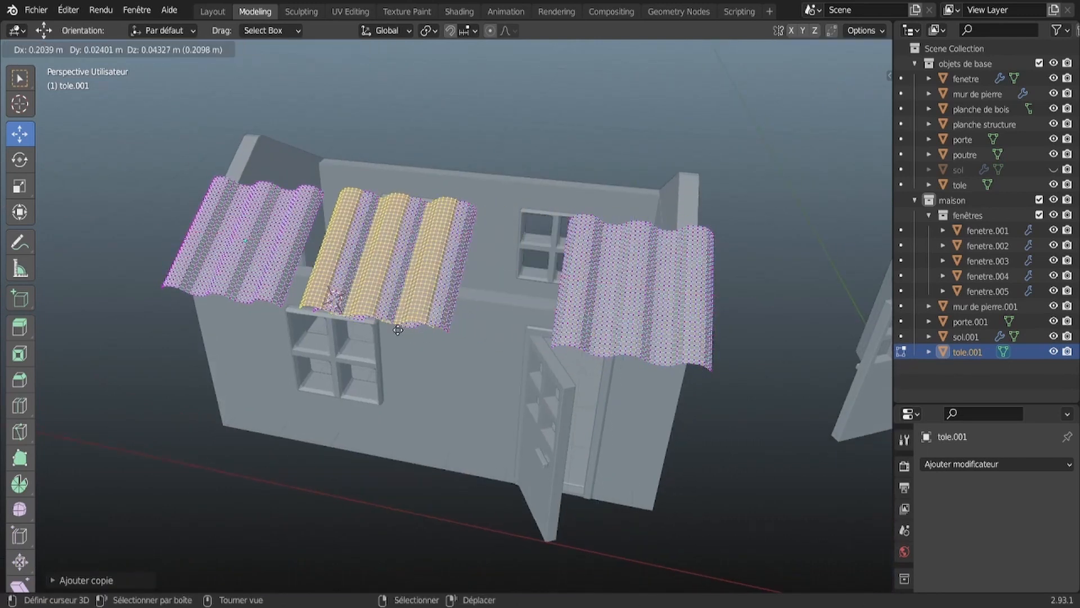
left_click(352, 336)
Step: Adjust the height and spacing of the copied sheets so they overlap along the roof slope
left_click_drag(325, 205, 325, 199)
left_click_drag(273, 242, 241, 232)
left_click_drag(319, 209, 323, 213)
middle_click_drag(323, 213, 381, 220)
left_click_drag(381, 225, 374, 221)
middle_click_drag(374, 221, 339, 230)
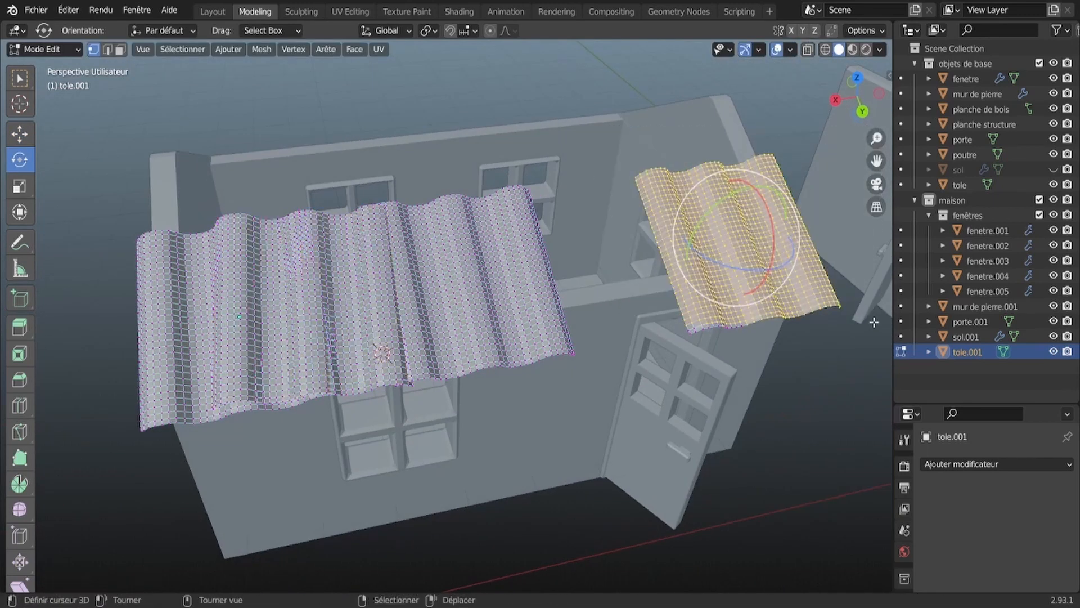
Step: Duplicate the sheet above the door up the slope to start the upper row, and adjust its position over the lower sheet
key("x")
key("z")
left_click(526, 195)
middle_click_drag(526, 194, 610, 152)
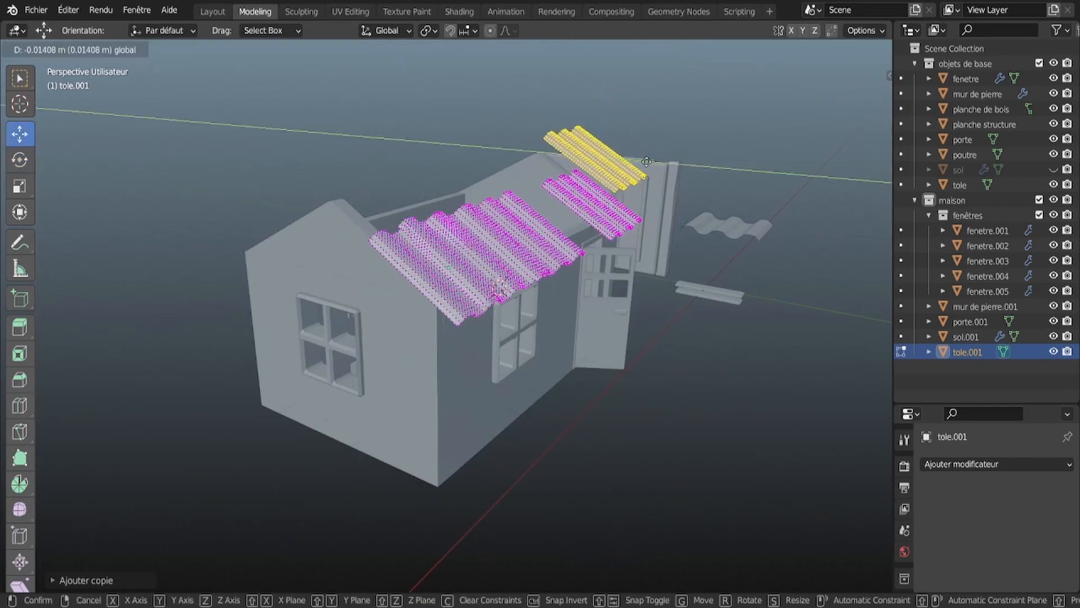
left_click_drag(547, 103, 550, 103)
middle_click_drag(551, 103, 613, 78)
left_click_drag(514, 161, 534, 163)
middle_click_drag(534, 164, 304, 183)
Step: Tilt and shift the upper door-end sheet against the slope, and move another sheet into the lower-row gap beside the door
left_click(26, 169)
left_click_drag(461, 194, 466, 192)
left_click(21, 136)
left_click_drag(496, 172, 501, 170)
middle_click_drag(502, 169, 607, 244)
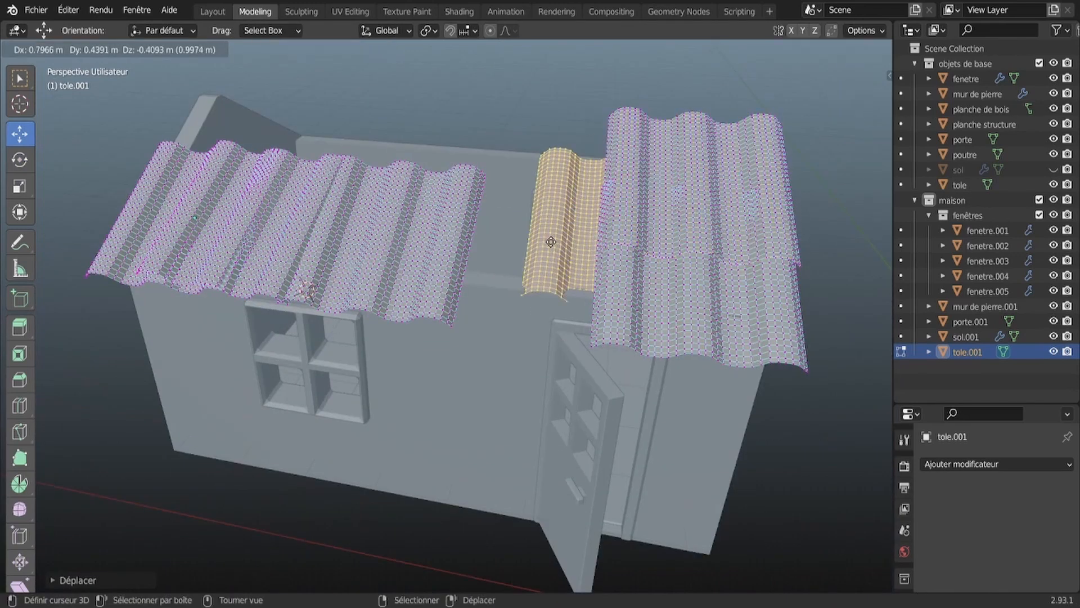
left_click(473, 240)
middle_click_drag(473, 240, 513, 241)
Step: Duplicate the sheet to the upper row at the gable end opposite the door
key("shift+d")
left_click(187, 196)
middle_click_drag(187, 196, 332, 179)
left_click_drag(555, 105, 557, 115)
middle_click_drag(483, 71, 422, 155)
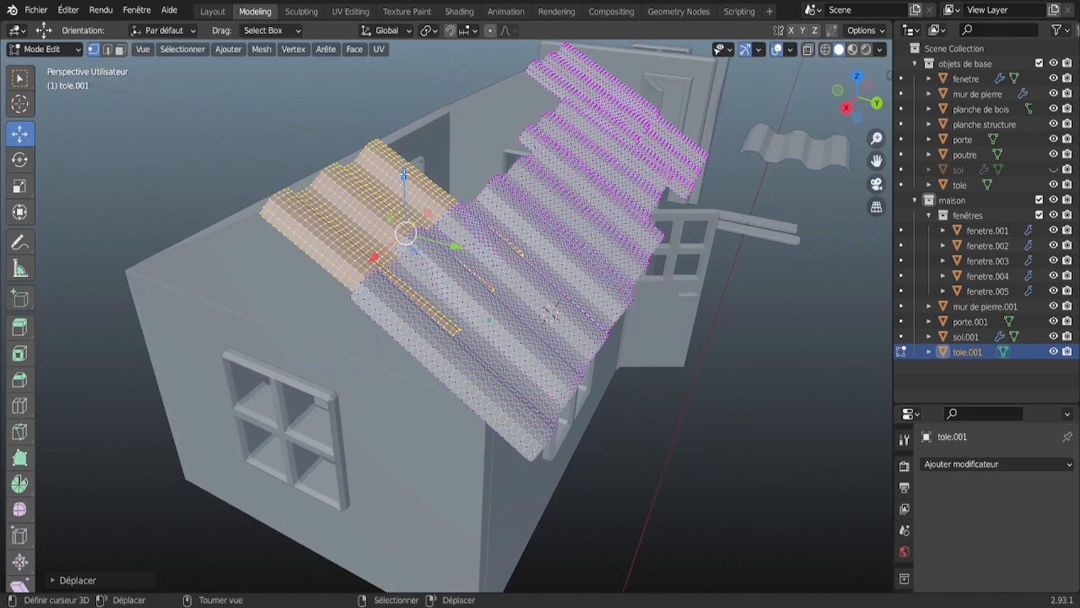
Step: Fine-tune the position and height of the upper gable-end sheet so it overlaps the lower row
key("g")
left_click_drag(371, 252, 371, 251)
middle_click_drag(371, 252, 439, 194)
left_click_drag(490, 160, 491, 153)
middle_click_drag(491, 153, 441, 181)
left_click_drag(429, 187, 430, 176)
middle_click_drag(431, 176, 232, 278)
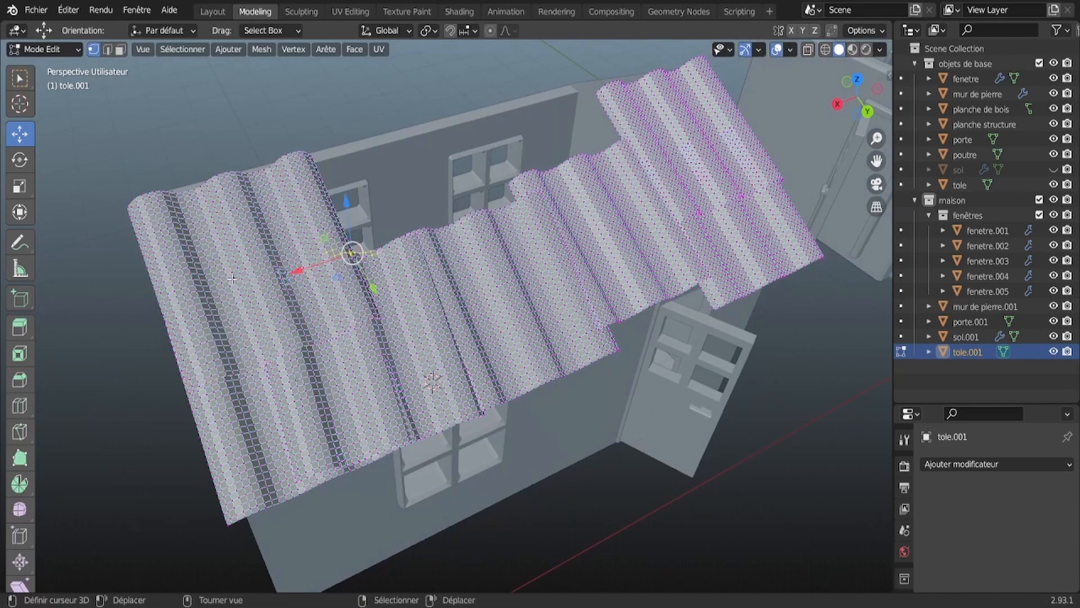
Step: Duplicate the upper gable-end sheet along X to the next place in the upper row
left_click_drag(195, 281, 201, 278)
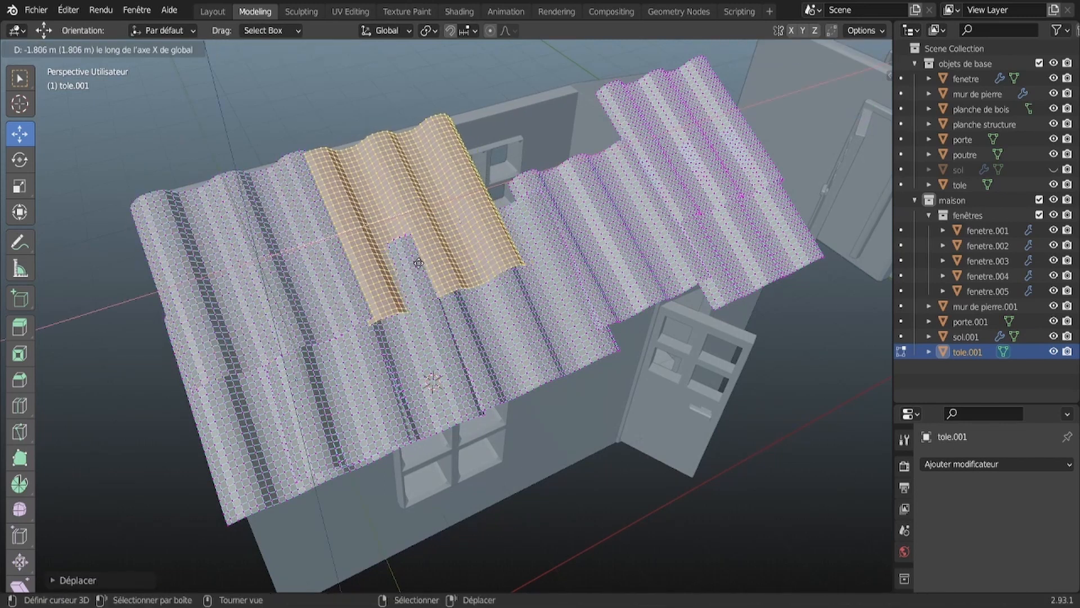
left_click(401, 261)
middle_click_drag(401, 262, 456, 217)
left_click(22, 165)
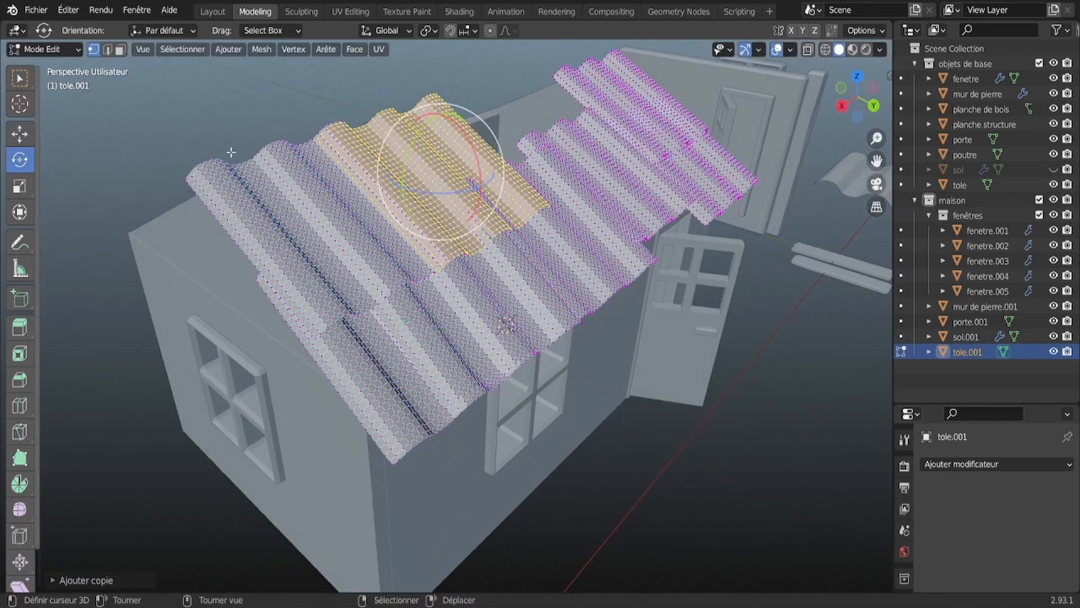
left_click_drag(439, 114, 439, 111)
middle_click_drag(439, 112, 404, 134)
left_click_drag(359, 207, 372, 204)
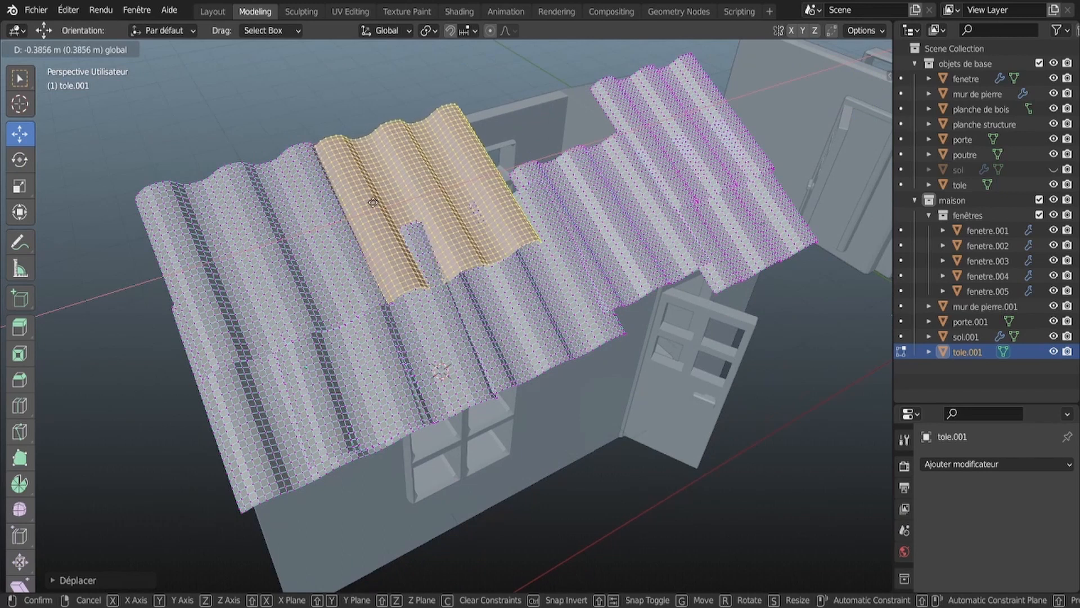
Step: Rotate the second upper-row sheet slightly and shift it so it overlaps its neighbour
left_click(21, 161)
middle_click_drag(416, 237, 478, 183)
left_click_drag(554, 95, 560, 104)
middle_click_drag(557, 107, 495, 161)
left_click_drag(444, 228, 450, 225)
left_click(20, 134)
left_click_drag(430, 142, 417, 179)
middle_click_drag(417, 186, 483, 138)
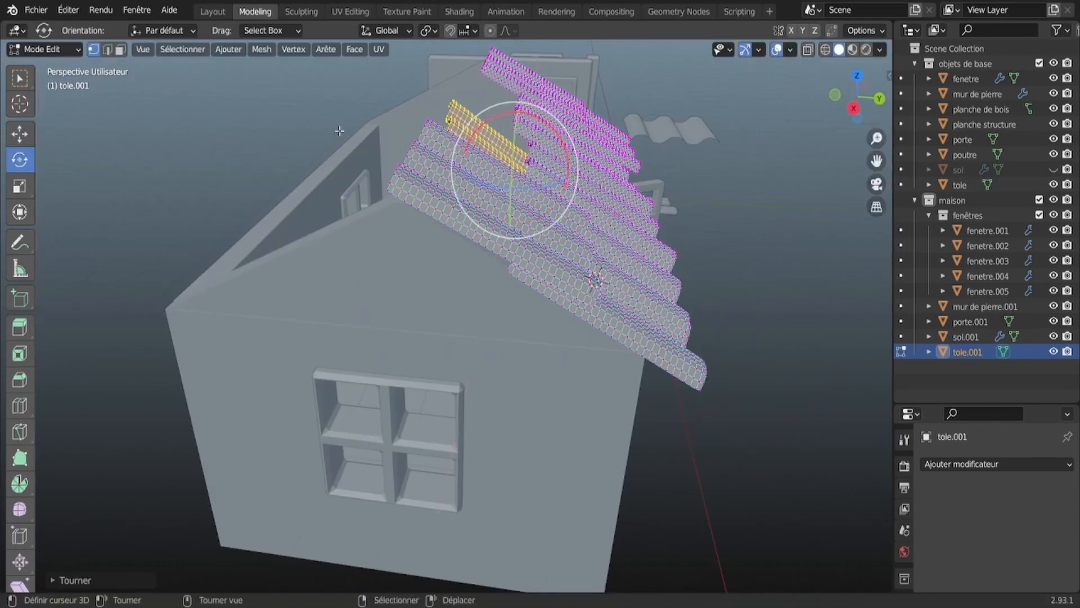
Step: Correct the height, depth and tilt of the second upper-row sheet so it rests on the roof slope
left_click_drag(521, 106, 520, 98)
middle_click_drag(521, 99, 459, 149)
left_click_drag(475, 298, 466, 289)
middle_click_drag(466, 288, 599, 222)
left_click(20, 161)
left_click_drag(536, 91, 536, 92)
middle_click_drag(536, 93, 482, 117)
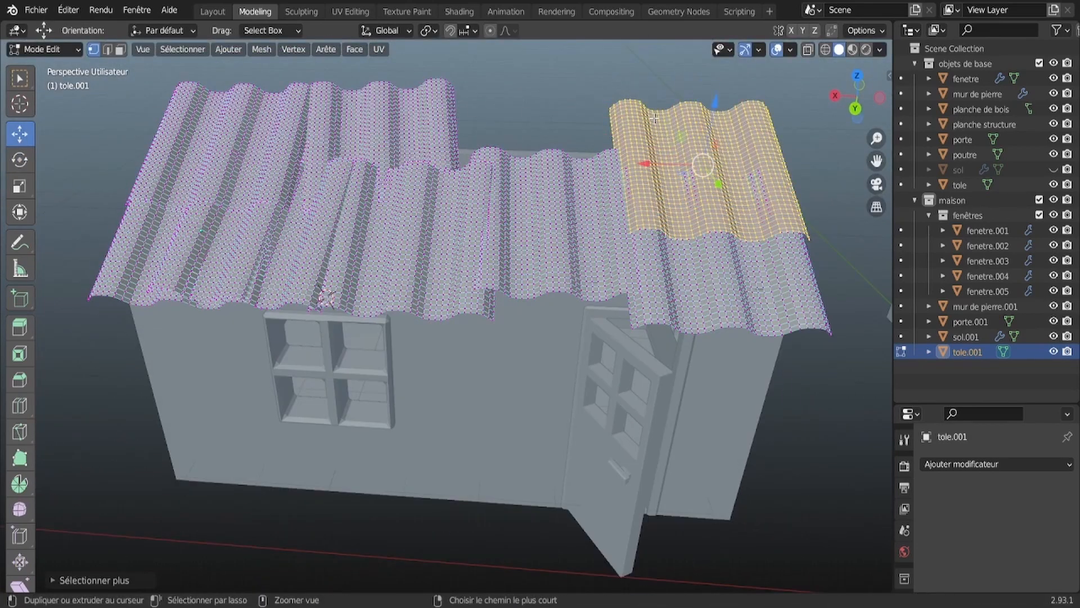
Step: Duplicate the upper door-end sheet to fill the remaining gap in the upper row
left_click(502, 104)
middle_click_drag(503, 104, 486, 165)
key("shift+d")
left_click(382, 147)
middle_click_drag(383, 147, 448, 101)
left_click(351, 11)
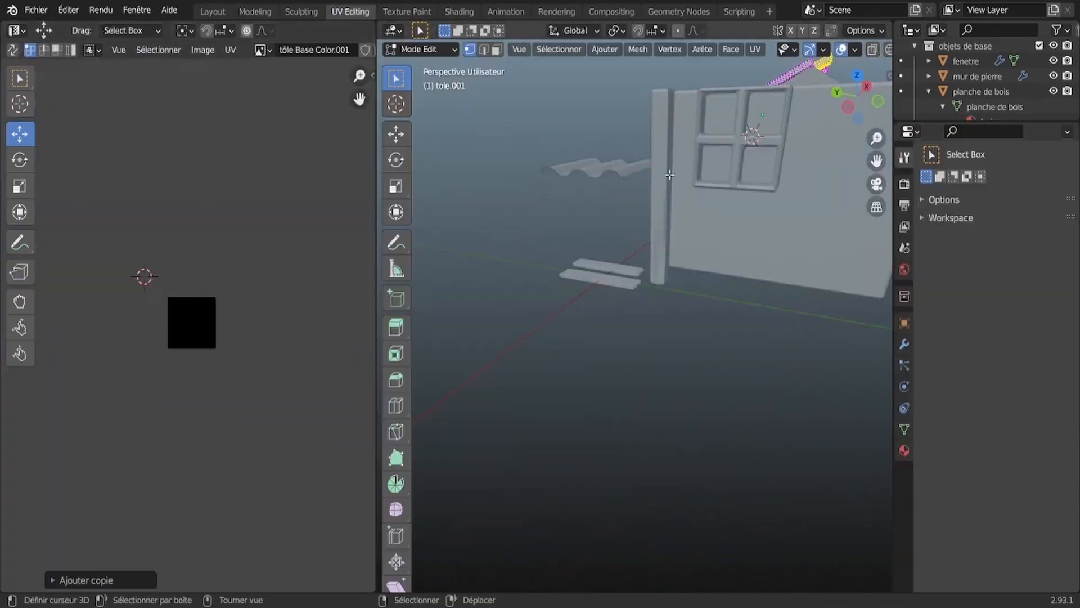
left_click(459, 12)
scroll(444, 213, "down", 2)
mouse_move(444, 214)
middle_mouse_down()
mouse_move(408, 248)
mouse_move(394, 214)
middle_mouse_up()
scroll(405, 247, "up", 4)
left_click(255, 12)
Step: Select the mesh of all the roof sheets and duplicate it along Y beside the house
scroll(457, 180, "down", 6)
middle_click_drag(457, 180, 416, 192)
left_click_drag(591, 208, 270, 304)
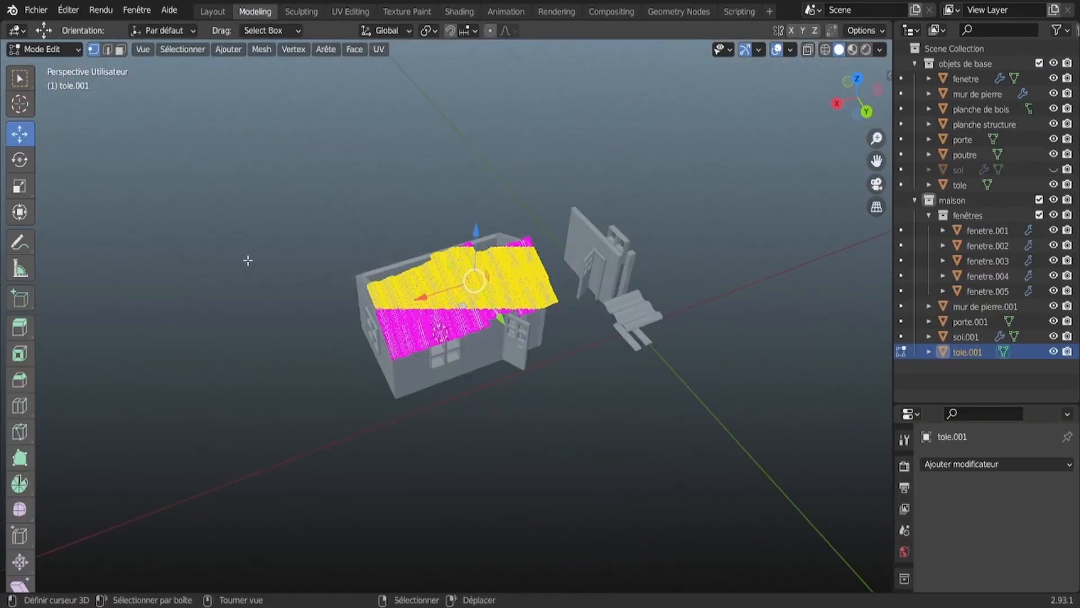
left_click_drag(208, 185, 613, 515)
key("shift+d")
key("y")
left_click(541, 400)
middle_click_drag(540, 400, 672, 457)
scroll(673, 457, "up", 4)
Step: Rotate the copied roof half to slope the opposite way and move it over the rear side of the house
left_click(19, 159)
left_click_drag(308, 225, 226, 216)
middle_click_drag(226, 216, 298, 303)
left_click(20, 134)
left_click_drag(310, 321, 401, 227)
middle_click_drag(400, 228, 360, 182)
Step: Adjust the position and height of the rear sheets so they meet the ridge and rest on the gables
left_click_drag(444, 177, 416, 181)
left_click_drag(365, 115, 366, 105)
left_click_drag(423, 167, 443, 169)
middle_click_drag(402, 187, 483, 204)
left_click_drag(466, 204, 430, 185)
middle_click_drag(430, 186, 346, 160)
Step: Reposition the middle sheet near the ridge of the rear slope so it overlaps the surrounding sheets
left_click_drag(421, 173, 434, 175)
middle_click_drag(444, 174, 746, 156)
left_click_drag(454, 168, 460, 168)
middle_click_drag(460, 168, 388, 225)
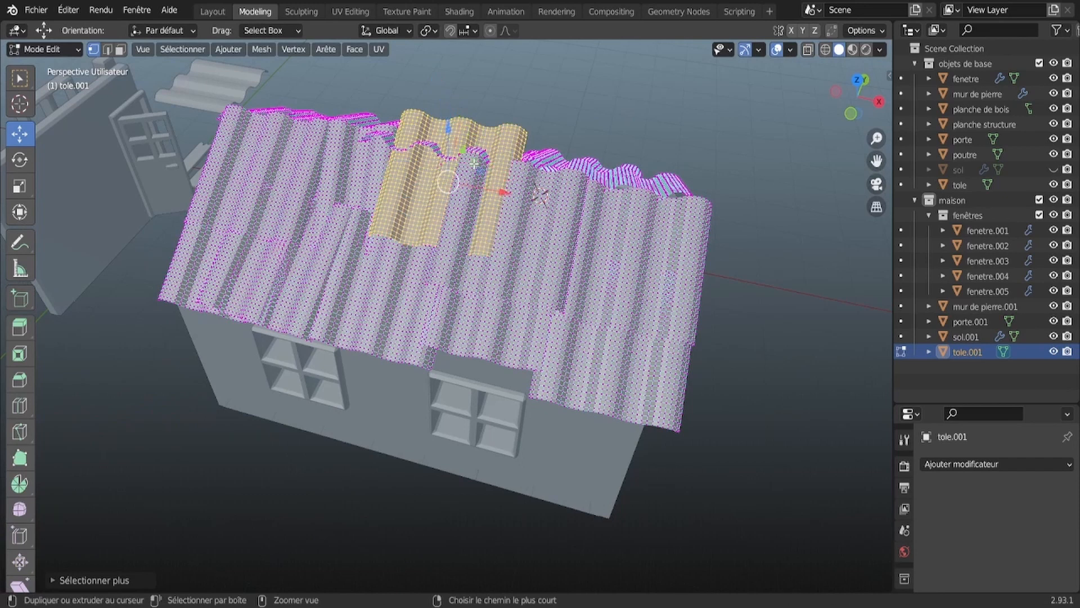
left_click_drag(463, 153, 451, 177)
middle_click_drag(451, 177, 351, 169)
left_click(224, 14)
middle_click_drag(450, 197, 281, 265)
middle_click_drag(416, 368, 529, 376)
left_click(255, 11)
middle_click_drag(450, 254, 372, 242)
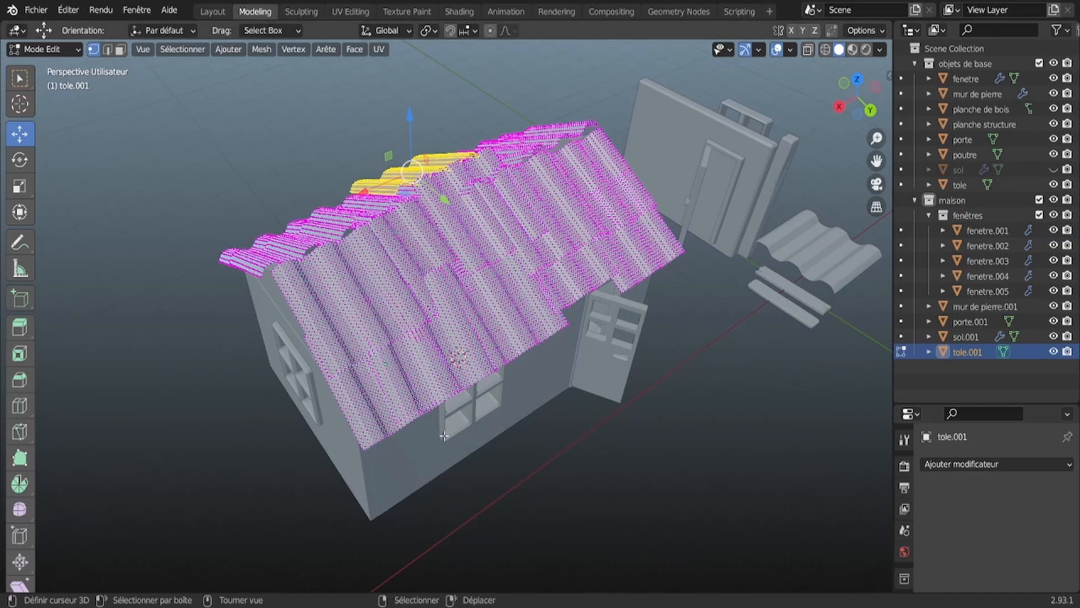
Step: Place a copy of a roof sheet in front of the door wall and rotate it to a flatter pitch
middle_click_drag(445, 431, 556, 256)
left_click(557, 256)
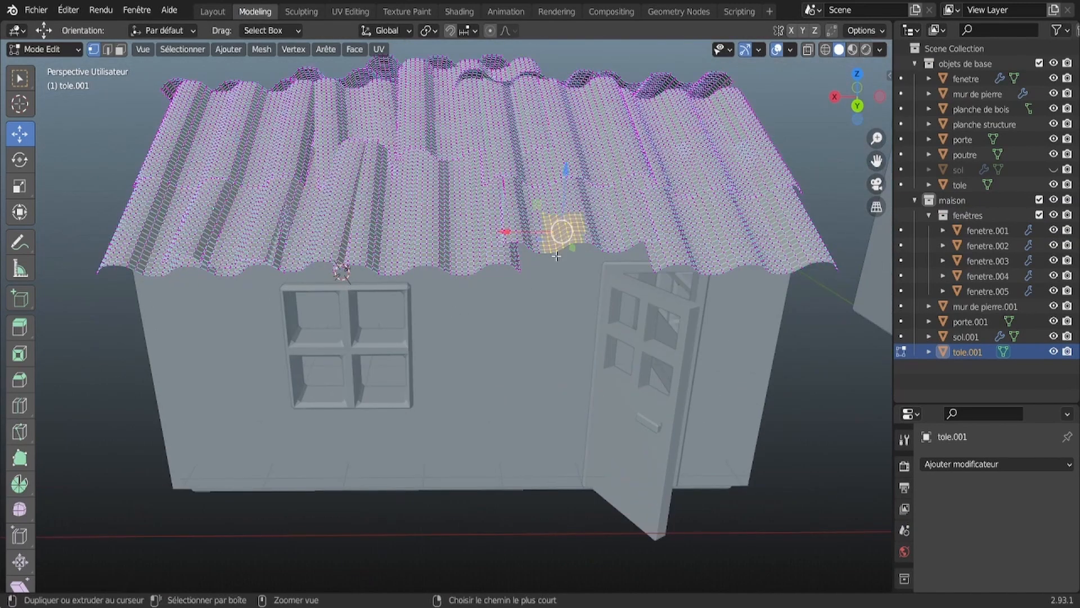
left_click(702, 403)
middle_click_drag(703, 402, 734, 400)
left_click(20, 159)
left_click_drag(733, 322, 732, 208)
left_click(20, 133)
middle_click_drag(731, 209, 597, 107)
Step: Move the flatter sheet under the eave above the door as a canopy, and correct its height and tilt
left_click_drag(419, 73, 358, 68)
scroll(358, 67, "down", 3)
left_click_drag(367, 182, 374, 184)
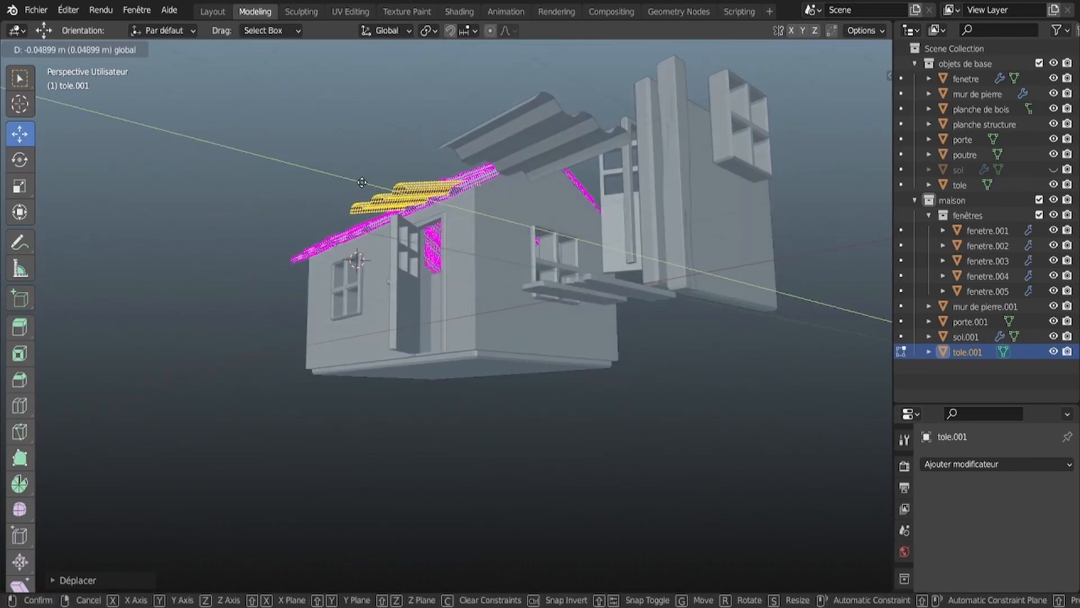
middle_click_drag(373, 185, 512, 337)
scroll(512, 338, "up", 3)
left_click_drag(716, 225, 717, 239)
middle_click_drag(717, 275, 721, 216)
left_click(20, 160)
left_click_drag(735, 180, 738, 185)
middle_click_drag(716, 230, 654, 269)
Step: Place a copy of the canopy sheet about 1.56 m along X to widen the canopy
key("g")
key("x")
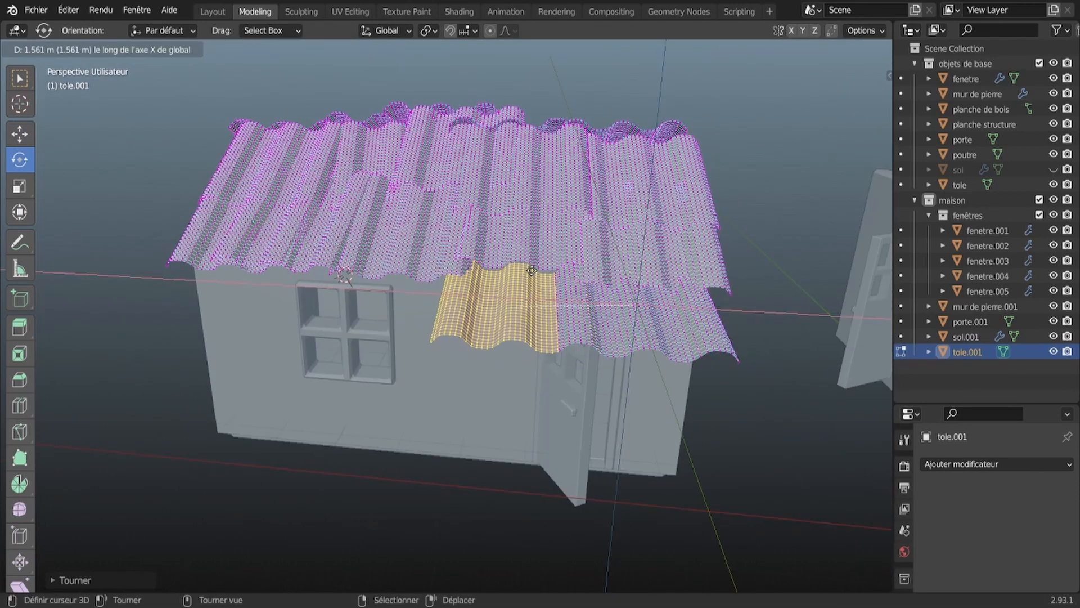
left_click(532, 271)
middle_click_drag(366, 361, 440, 351)
Step: Duplicate the canopy sheet along X beyond the gable end wall and turn the copy to face that wall
key("shift+d")
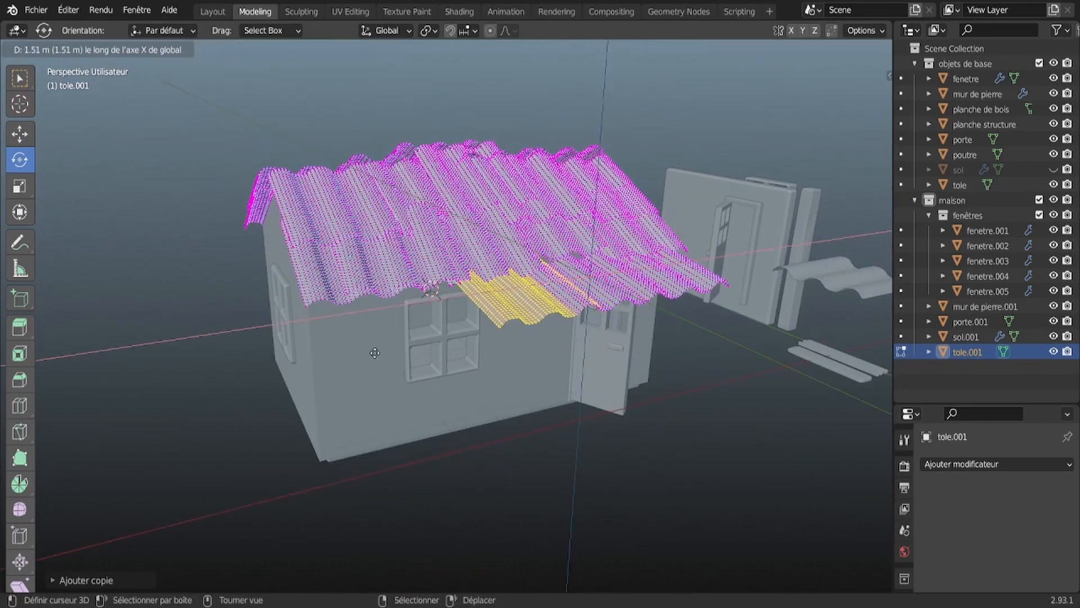
left_click(111, 352)
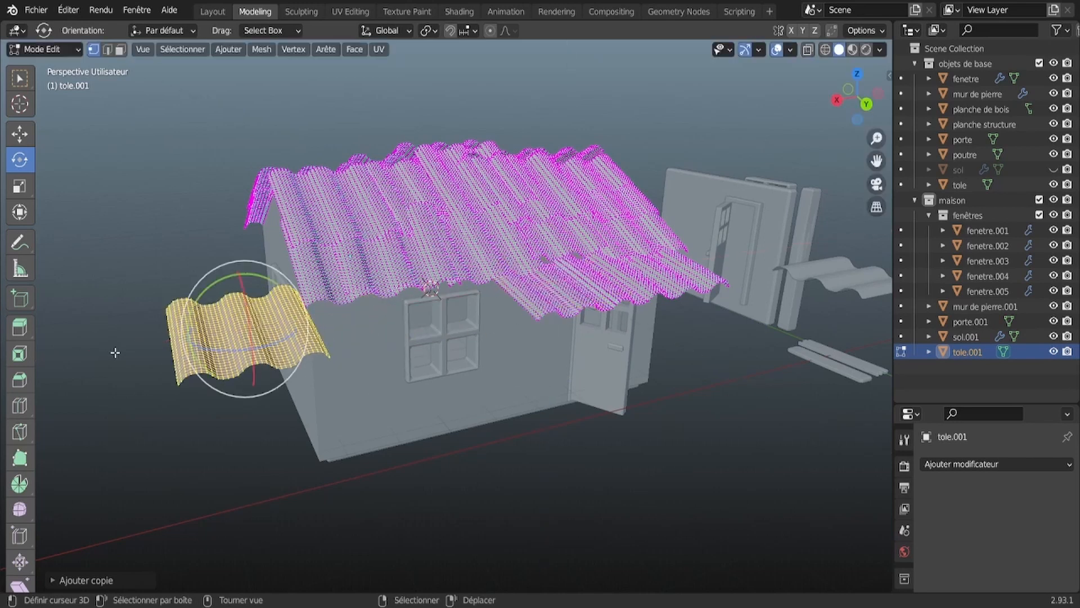
middle_click_drag(113, 353, 231, 399)
left_click_drag(461, 465, 455, 465)
left_click_drag(388, 446, 389, 451, "ctrl")
middle_click_drag(391, 450, 444, 410)
Step: Move the turned sheet above the gable-end window and adjust its height and tilt as an awning
left_click(20, 134)
left_click_drag(638, 383, 485, 368)
middle_click_drag(485, 369, 366, 360)
middle_click_drag(169, 264, 253, 250)
left_click_drag(414, 216, 415, 180)
middle_click_drag(191, 194, 171, 258)
left_click_drag(352, 400, 349, 398)
middle_click_drag(270, 388, 285, 321)
middle_click_drag(394, 332, 335, 412)
Step: Scale down the window awning sheet along X
left_click(20, 134)
key("s")
key("x")
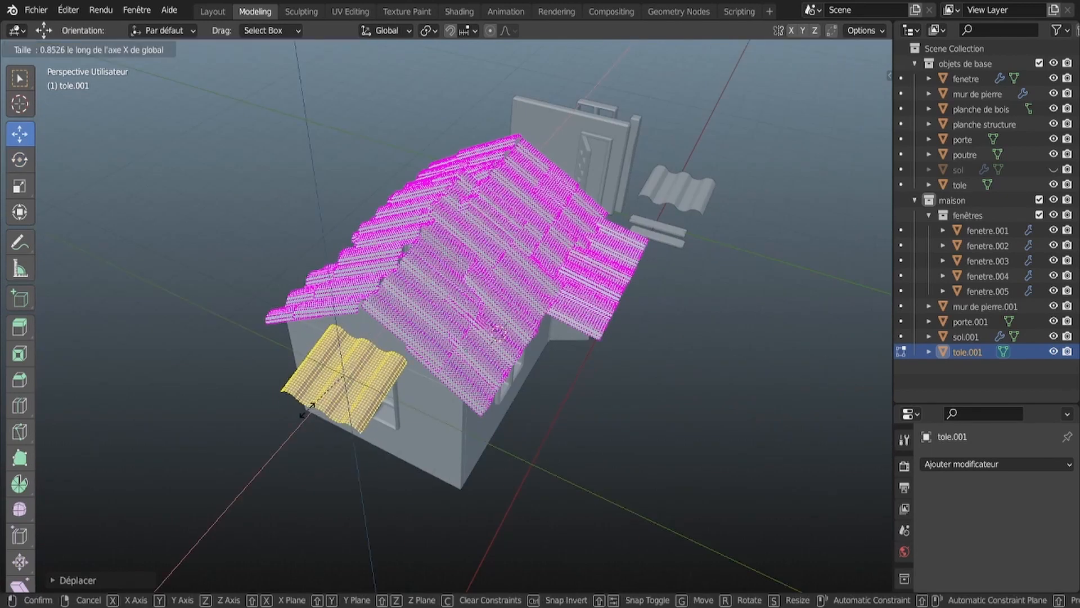
left_click(319, 411)
middle_click_drag(320, 411, 292, 415)
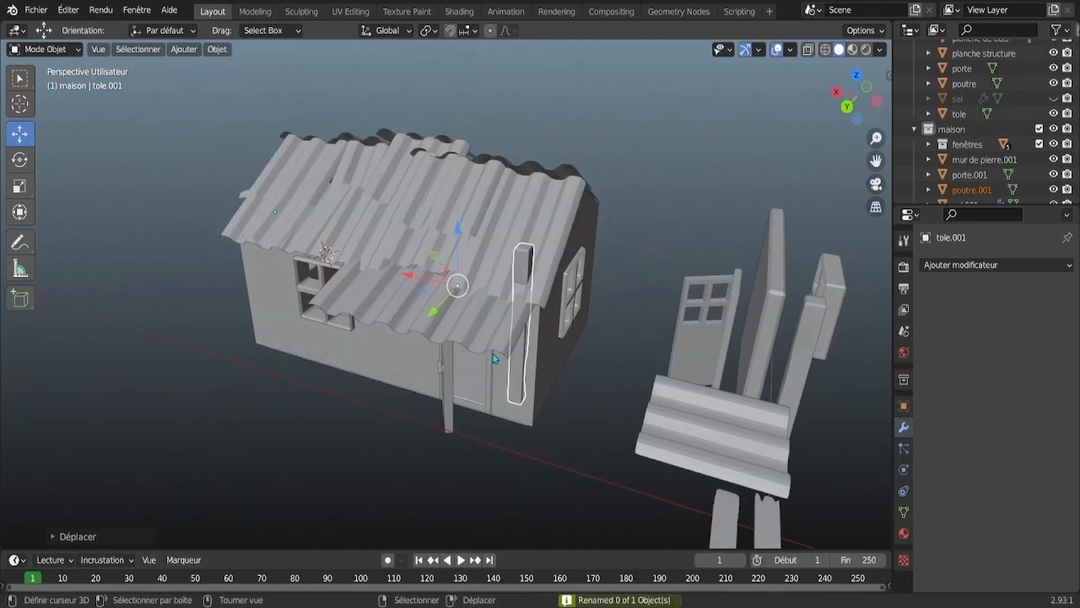
Step: Position the poutre.001 beam under the door canopy's outer corner and scale it along Z and Y to fit
middle_click_drag(494, 358, 481, 233)
left_click_drag(428, 240, 421, 243)
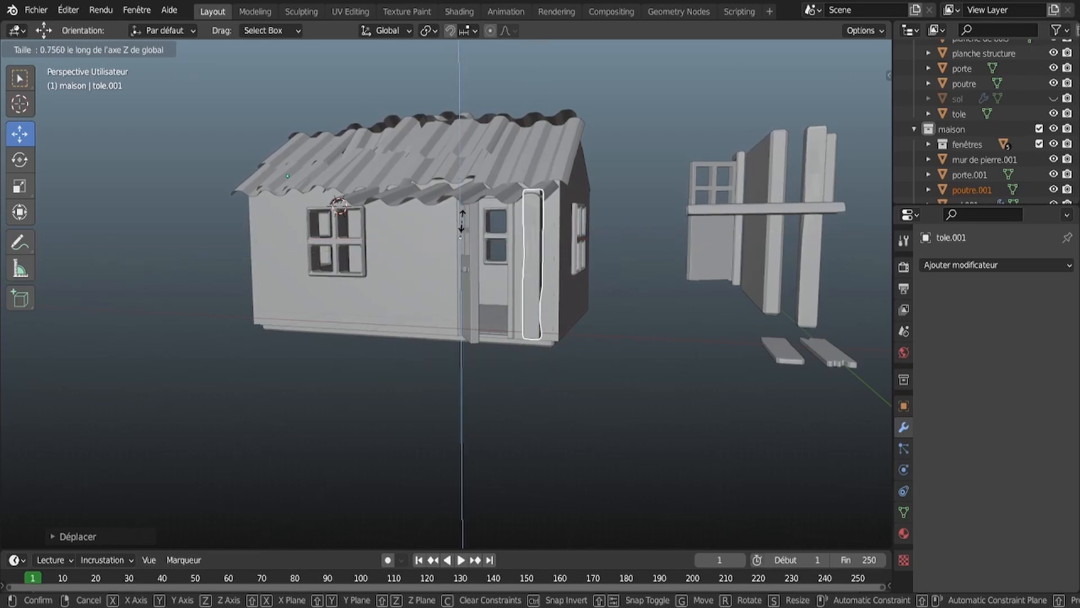
middle_click_drag(457, 218, 350, 225)
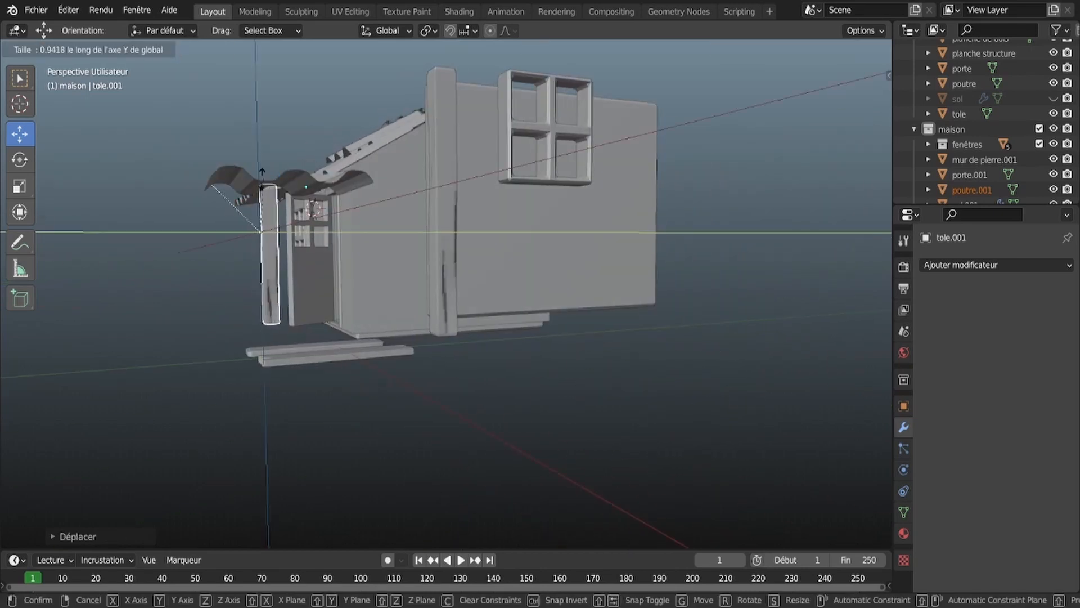
middle_click_drag(291, 192, 494, 301)
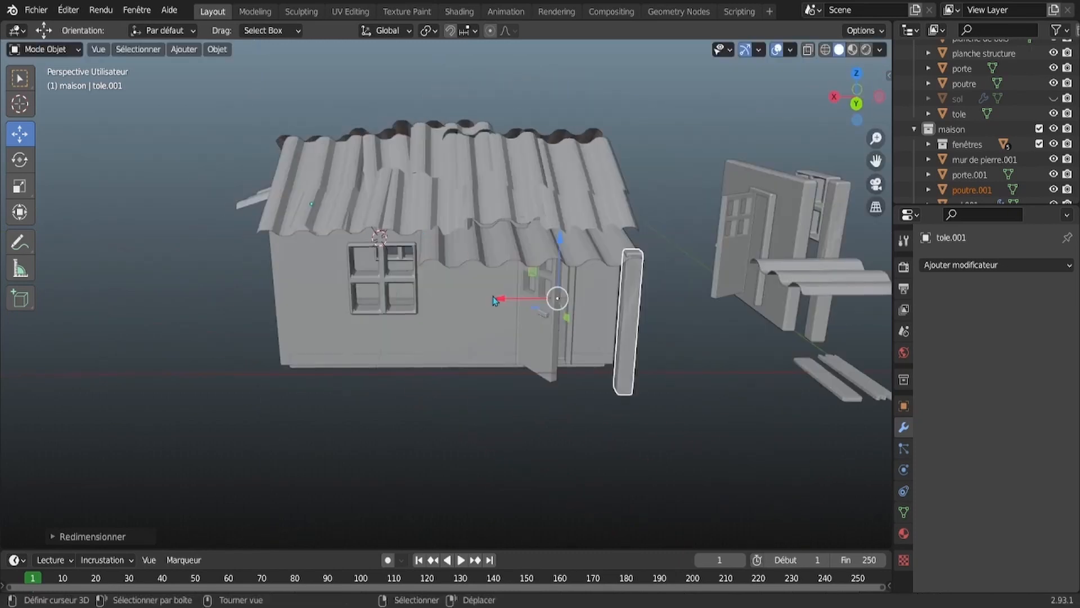
Step: Edit the poutre.001 mesh and duplicate the post about 3.5 m along X to the canopy's other end
left_click(254, 11)
left_click(956, 245)
left_click(45, 49)
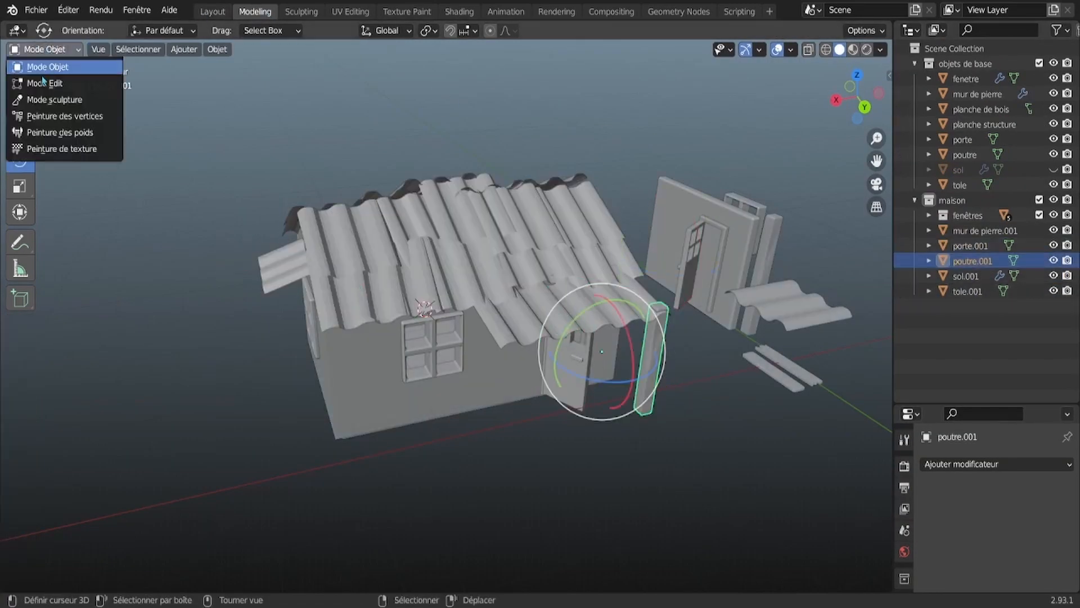
left_click(39, 82)
left_click_drag(629, 358, 629, 358)
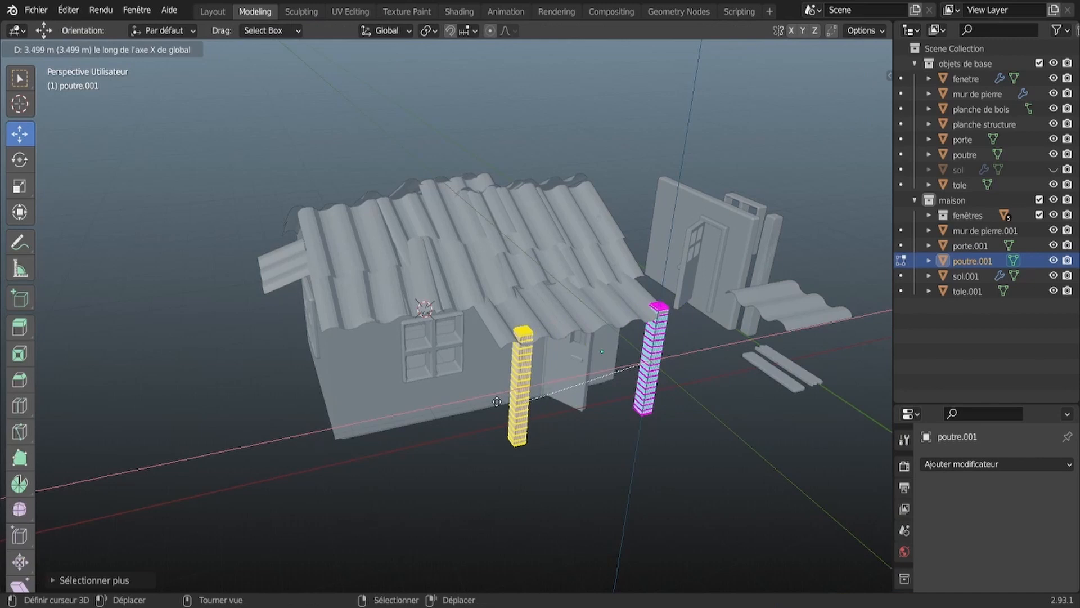
left_click(497, 401)
middle_click_drag(441, 434, 497, 406)
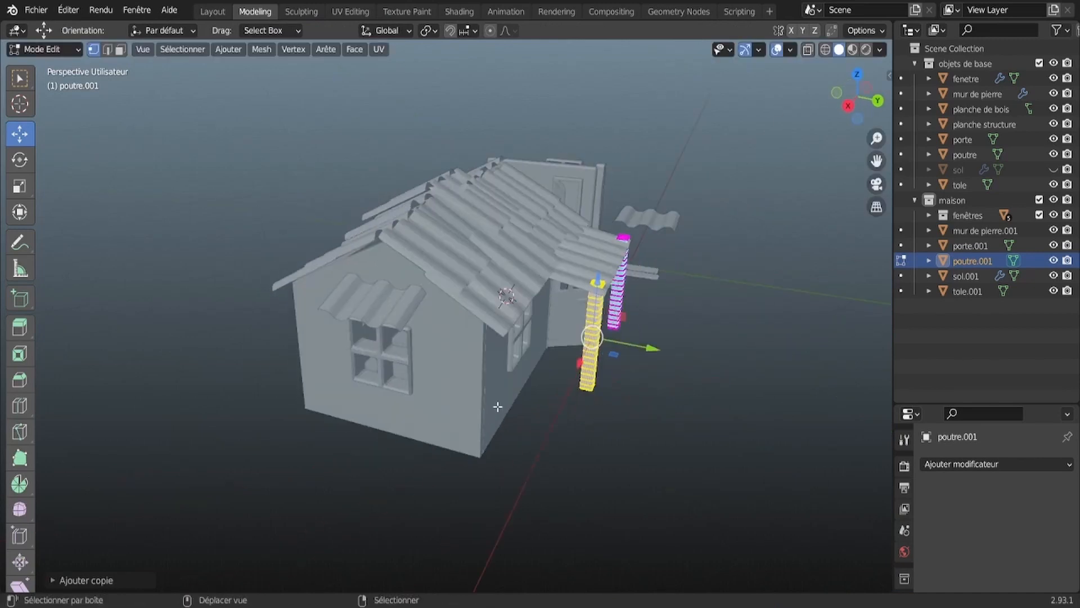
Step: Duplicate the post again and move the copy to the house corner between the gable and door walls
left_click(411, 461)
middle_click_drag(478, 450, 402, 450)
left_click_drag(473, 459, 419, 430)
middle_click_drag(442, 478, 398, 411)
scroll(398, 410, "up", 3)
left_click_drag(327, 207, 330, 228)
middle_click_drag(366, 371, 518, 401)
Step: Scale the corner post along Y and Z so it fits the wall corner beneath the roof sheets
key("s")
key("y")
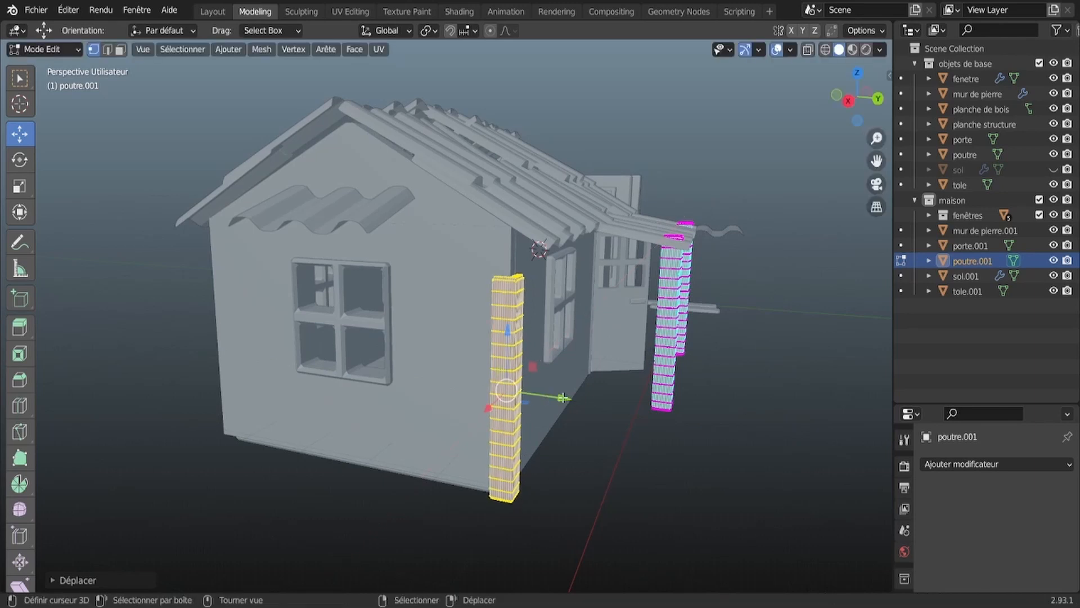
left_click(531, 320)
middle_click_drag(499, 314, 502, 301)
key("s")
key("z")
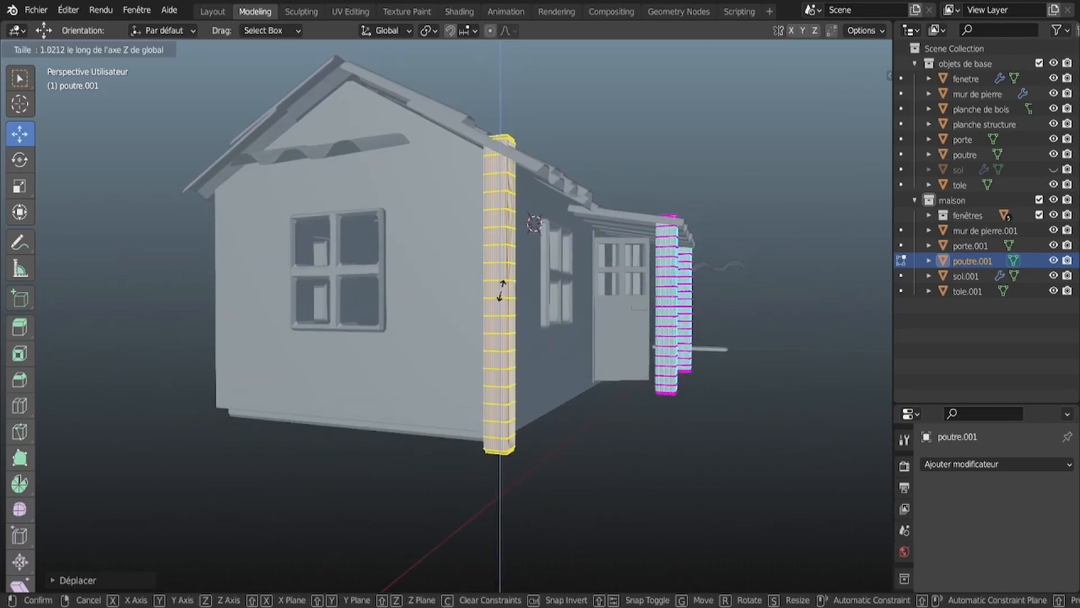
left_click(500, 286)
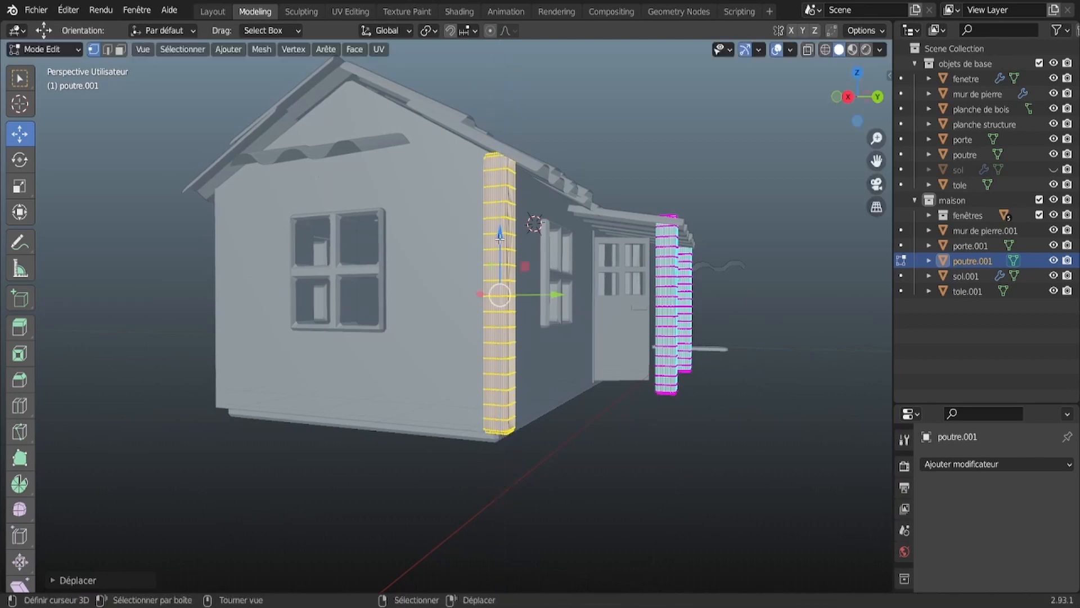
Step: Place copies of the corner post at the rear corners of the house beneath the roof edges
left_click(499, 238)
middle_click_drag(500, 238, 505, 339)
left_click(193, 281)
middle_click_drag(193, 282, 299, 251)
left_click_drag(576, 349, 574, 347)
middle_click_drag(575, 347, 639, 348)
left_click_drag(685, 370, 693, 371)
left_click_drag(636, 307, 637, 317)
middle_click_drag(624, 328, 655, 346)
key("g")
left_click(192, 321)
middle_click_drag(192, 321, 521, 373)
middle_click_drag(522, 319, 539, 449)
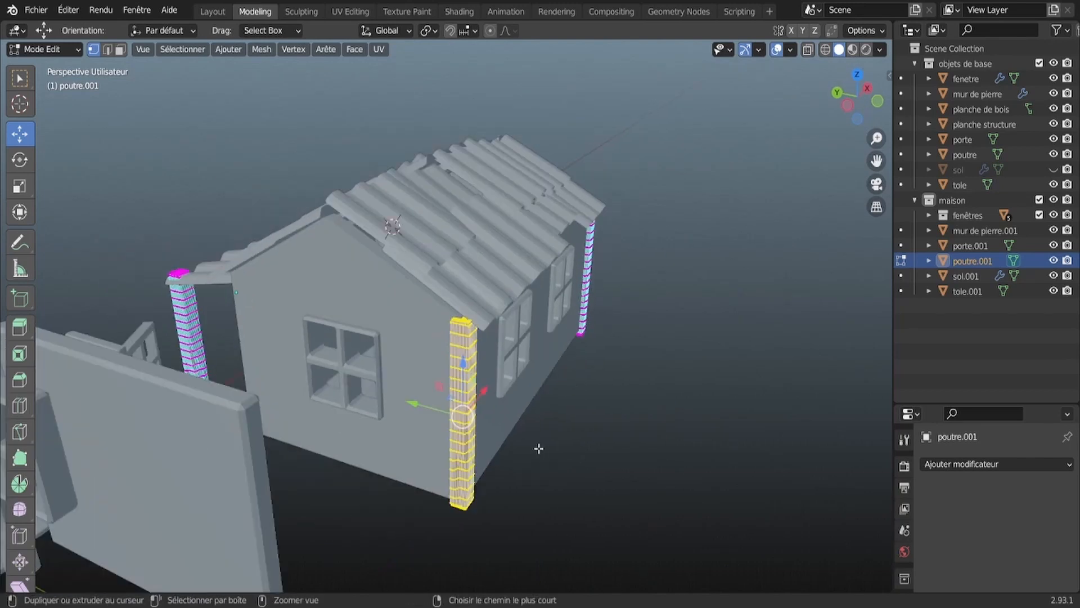
Step: Duplicate the rear gable corner post along Y to the same gable's door-side corner
key("shift+d")
key("y")
left_click(316, 369)
middle_click_drag(313, 361, 529, 365)
key("w")
scroll(653, 281, "down", 1)
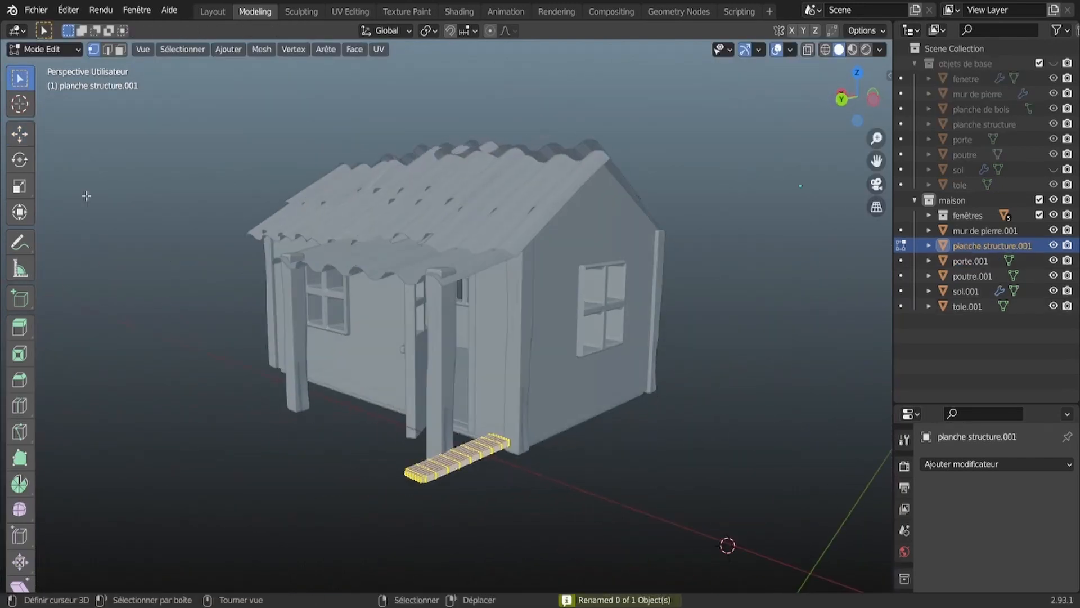
Step: Rotate the planche structure.001 board and raise it from the ground to the gable's roof edge
left_click(20, 159)
left_click_drag(482, 415, 538, 487)
middle_click_drag(550, 490, 523, 475)
left_click(20, 134)
left_click_drag(405, 392, 405, 193)
left_click_drag(359, 245, 450, 230)
middle_click_drag(483, 228, 394, 270)
Step: Tilt the board to match the roof slope and shift it against the gable edge
left_click(19, 160)
left_click_drag(315, 230, 330, 192)
left_click(20, 134)
left_click_drag(288, 247, 288, 248)
middle_click_drag(289, 249, 363, 286)
left_click_drag(503, 283, 499, 281)
Step: Duplicate the gable board and move the copy up along the roof edge
key("shift+d")
middle_click_drag(498, 281, 461, 201)
left_click(533, 240)
left_click_drag(466, 175, 469, 123)
left_click_drag(526, 181, 510, 181)
left_click_drag(443, 120, 422, 123)
Step: Rotate and position board copies along the gable's opposite roof slope
left_click(513, 113)
key("r")
left_click_drag(521, 139, 586, 145)
middle_click_drag(587, 145, 510, 175)
left_click(583, 234)
left_click(9, 126)
left_click_drag(490, 173, 472, 218)
middle_click_drag(473, 218, 619, 253)
key("a")
left_click_drag(601, 265, 598, 264)
middle_click_drag(597, 265, 386, 438)
Step: Select individual gable boards by growing the selection and adjust their positions to follow the roof edges
key("b")
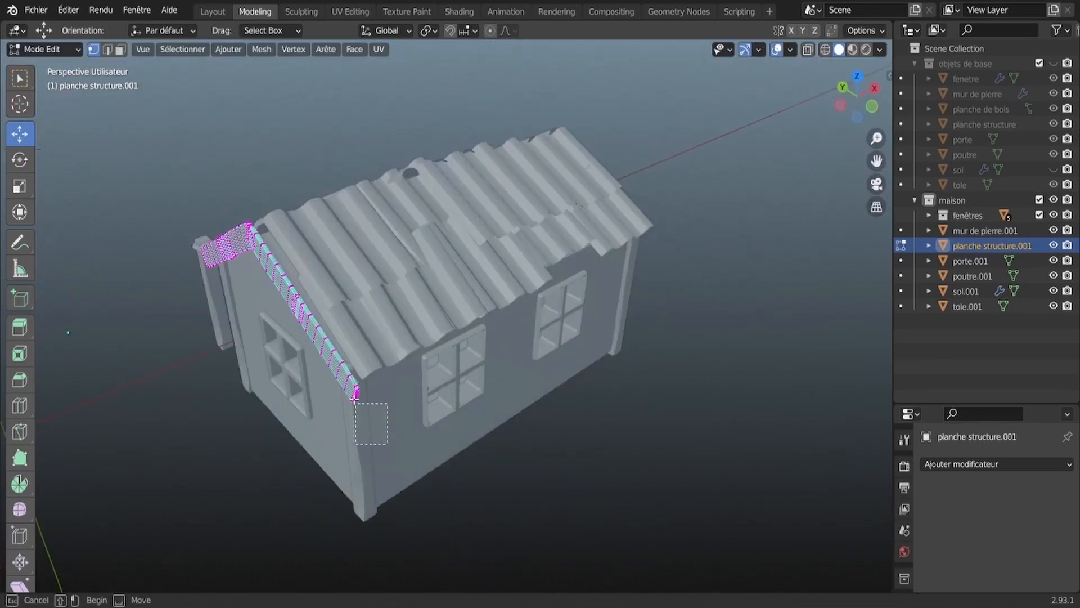
key("ctrl+KP_Add")
scroll(274, 379, "up", 2)
mouse_move(187, 233)
left_mouse_down()
mouse_move(201, 233)
mouse_move(190, 231)
left_mouse_up()
left_click_drag(292, 519, 180, 273)
left_click_drag(239, 290, 242, 290)
middle_click_drag(242, 290, 218, 244)
key("ctrl+KP_Add")
left_click_drag(180, 332, 170, 295)
scroll(170, 295, "down", 2)
middle_click_drag(170, 295, 217, 281)
Step: Select all the gable boards and duplicate them about 7.9 m along X to the opposite gable
left_click_drag(774, 237, 186, 468)
key("ctrl+KP_Add")
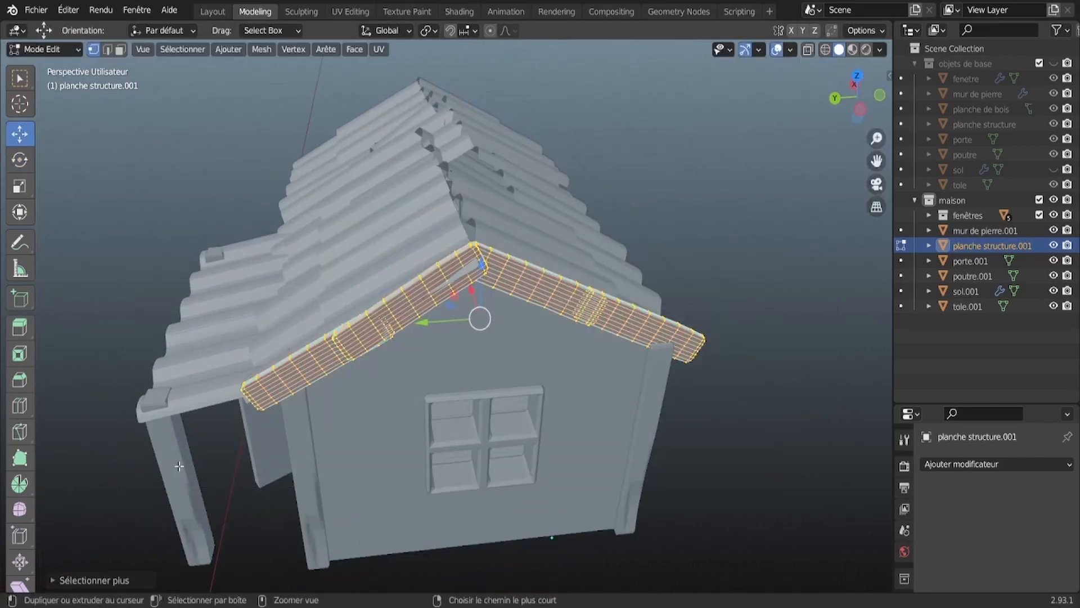
key("shift+d")
key("x")
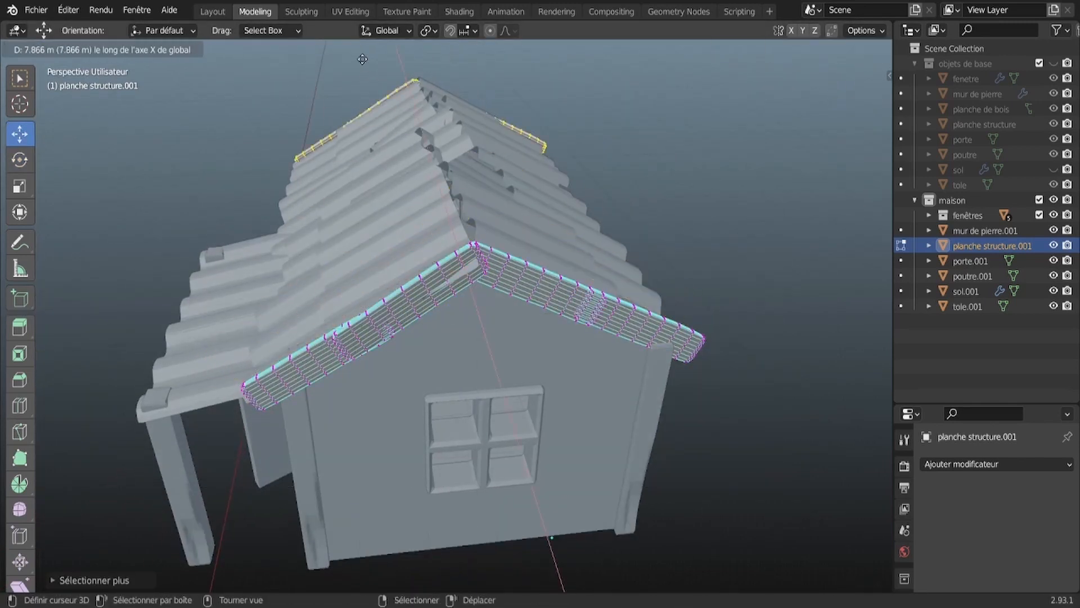
left_click(364, 77)
Step: Rotate the duplicated boards to face outward and move them against the opposite gable's roof edges
middle_click_drag(309, 208, 441, 224)
left_click(20, 160)
left_click_drag(186, 261, 190, 263)
left_click_drag(236, 225, 222, 227)
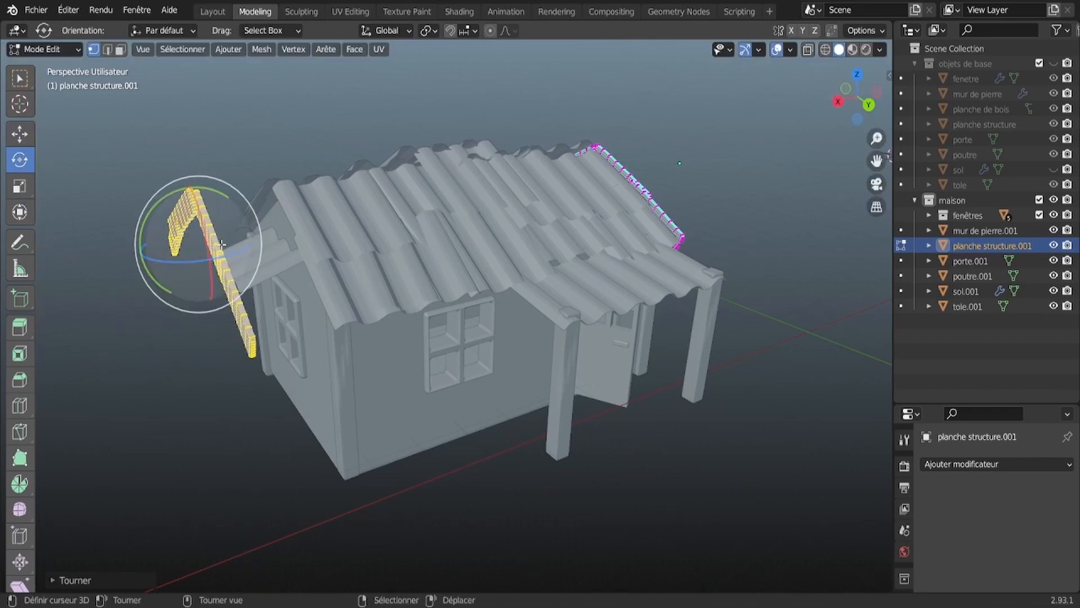
middle_click_drag(221, 227, 179, 253)
left_click(19, 134)
left_click_drag(134, 302, 205, 293)
middle_click_drag(205, 335, 338, 413)
Step: Deselect the boards and examine the whole house in the Layout workspace
scroll(242, 390, "down", 3)
key("alt+a")
left_click(212, 11)
middle_click_drag(473, 191, 394, 194)
scroll(511, 226, "down", 4)
scroll(462, 170, "up", 4)
left_click(255, 12)
scroll(563, 197, "up", 1)
Step: Switch mesh editing to the tole.001 roof sheets, grow the selection and move the selected part
left_click(968, 306)
middle_click_drag(664, 163, 523, 197)
scroll(523, 197, "up", 2)
left_click(422, 175)
left_click(45, 50)
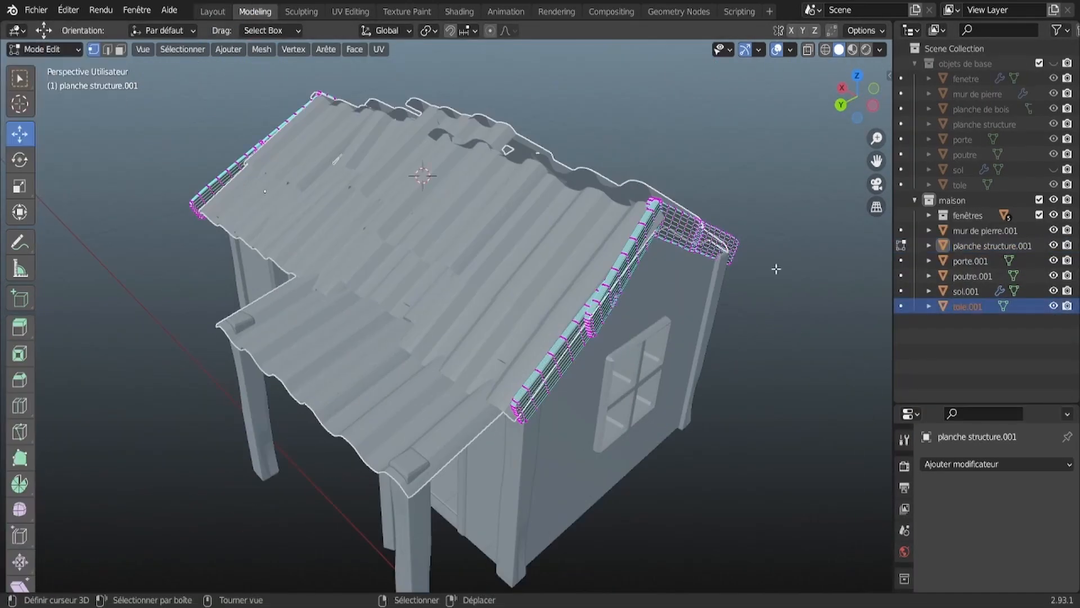
left_click(900, 306)
middle_click_drag(371, 293, 483, 133)
key("ctrl+KP_Add")
key("ctrl+KP_Add")
key("ctrl+KP_Add")
key("g")
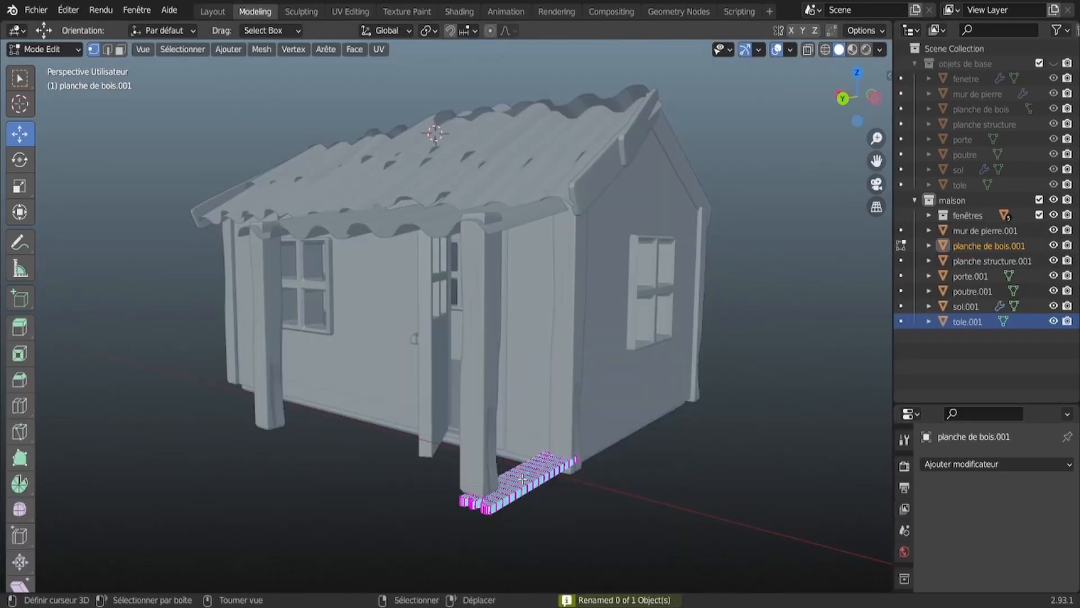
Step: Duplicate the planche de bois.001 planks side by side beneath the canopy, rotating copies slightly for irregular gaps
left_click(506, 480)
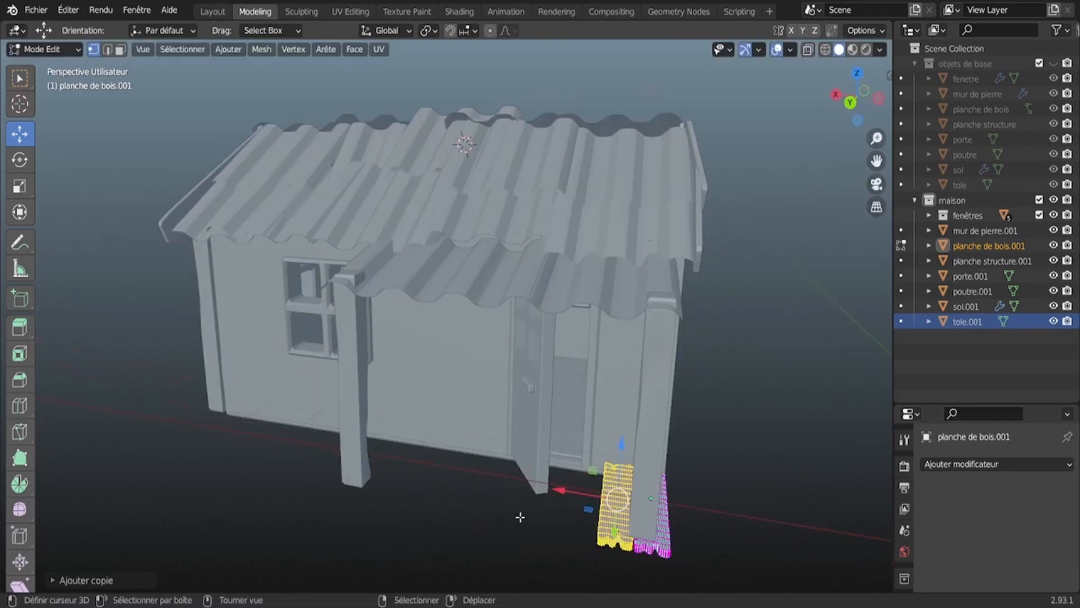
left_click(20, 134)
left_click_drag(524, 484, 580, 481)
left_click_drag(584, 483, 585, 482)
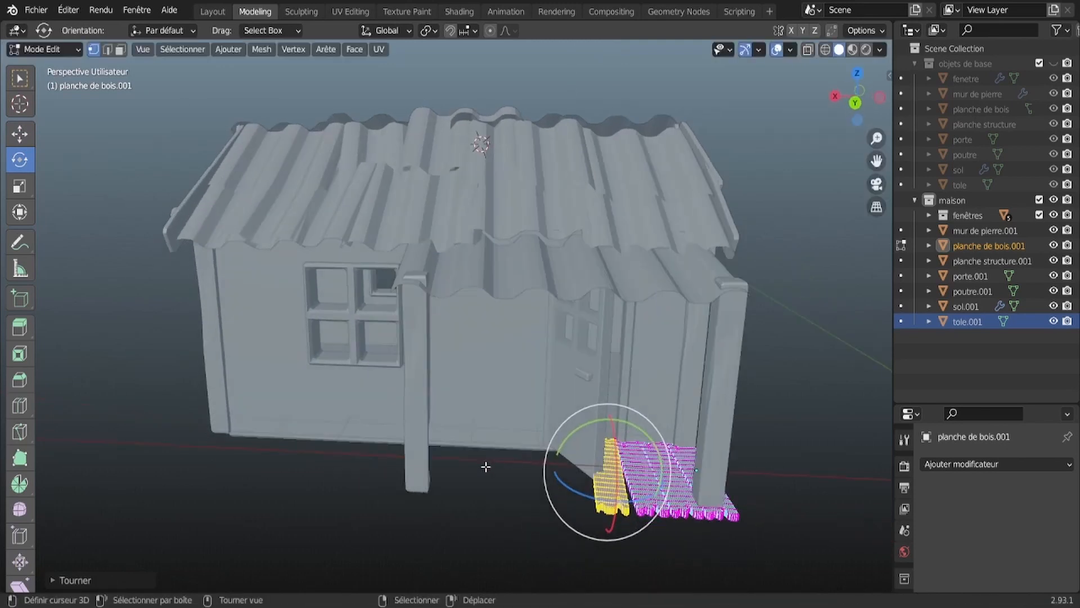
left_click(430, 463)
left_click_drag(497, 484, 487, 487)
Step: Continue duplicating floor planks along X until they extend just past the second canopy post
key("g")
middle_click_drag(483, 488, 475, 489)
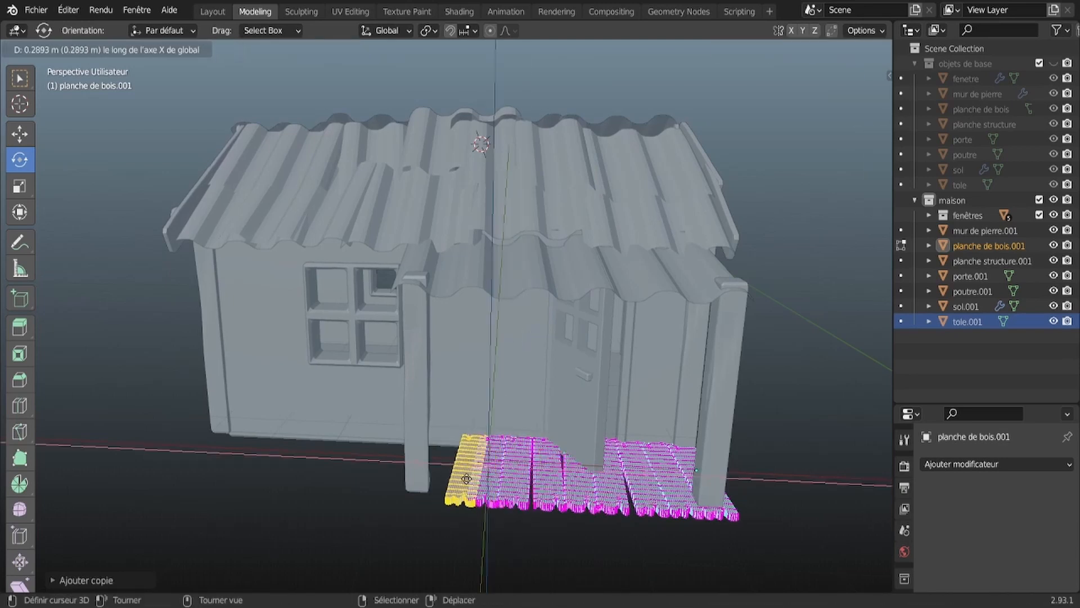
key("g")
left_click_drag(429, 489, 443, 450)
middle_click_drag(444, 450, 447, 470)
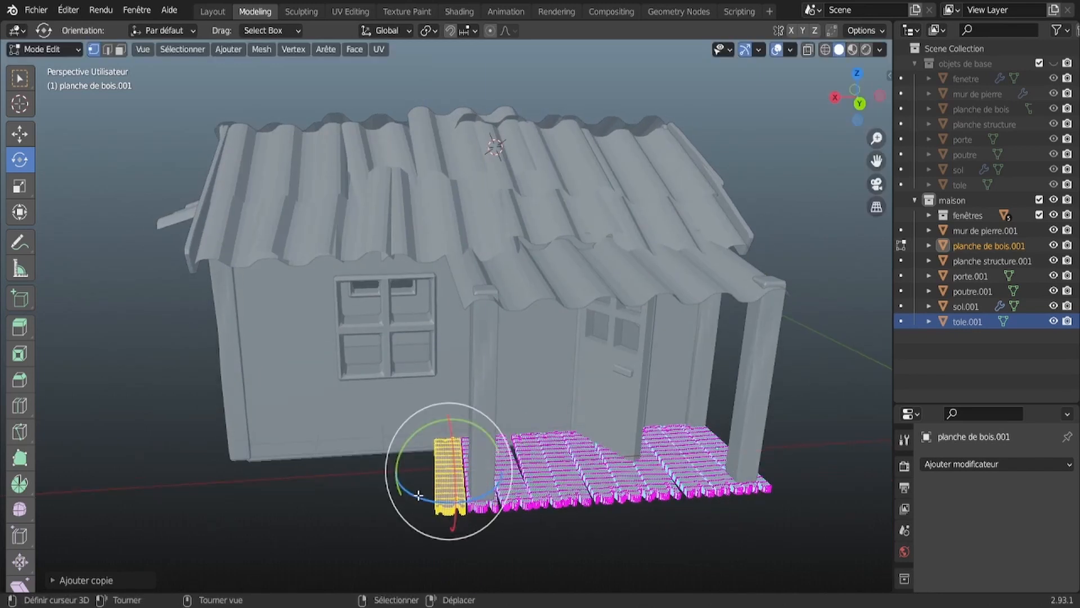
scroll(418, 492, "down", 3)
middle_click_drag(398, 504, 433, 510)
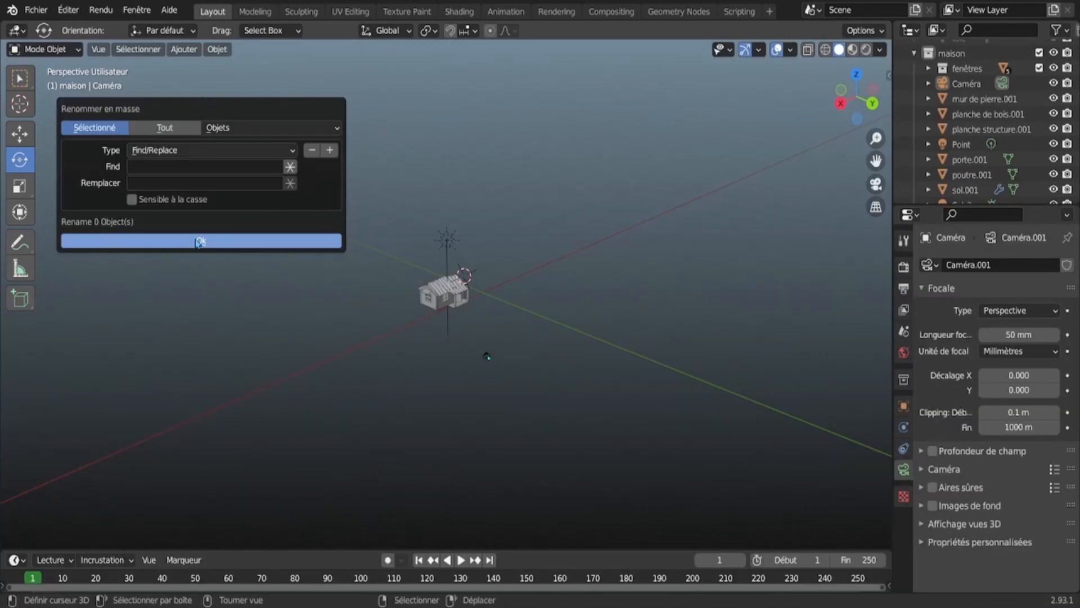
Step: Add a plane mesh as the ground and scale it up around the house
left_click(184, 49)
mouse_move(251, 69)
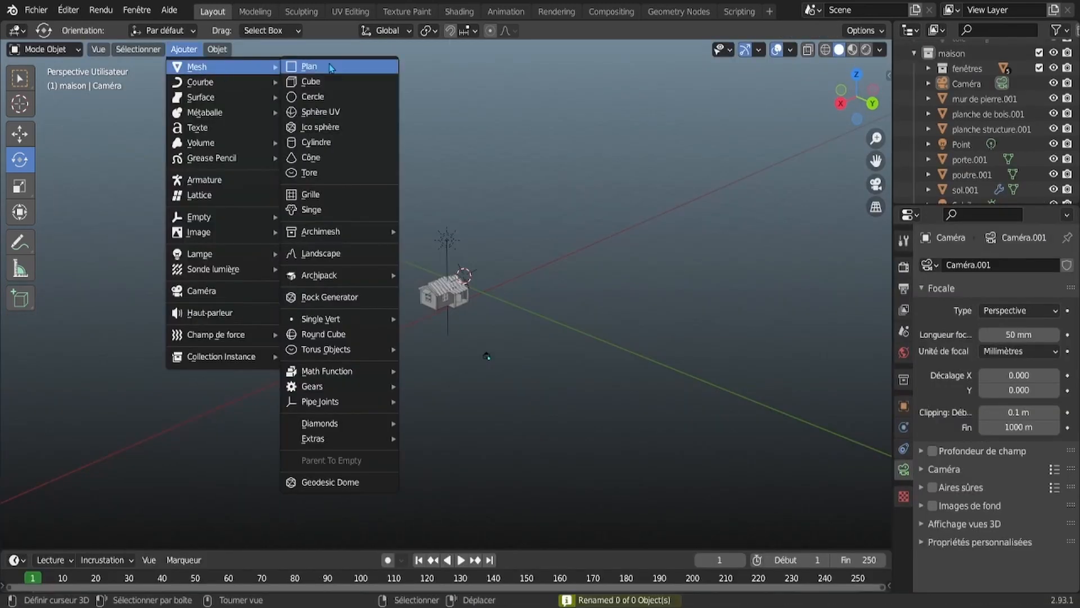
left_click(309, 66)
scroll(535, 284, "up", 7)
middle_click_drag(669, 288, 602, 290)
key("s")
left_click(986, 429)
Step: Move the ground plane into position beneath the house
scroll(529, 337, "down", 4)
middle_click_drag(507, 338, 539, 310)
left_click(20, 134)
left_click_drag(564, 268, 547, 229)
scroll(506, 270, "down", 5)
left_click_drag(443, 298, 339, 300)
middle_click_drag(440, 380, 444, 428)
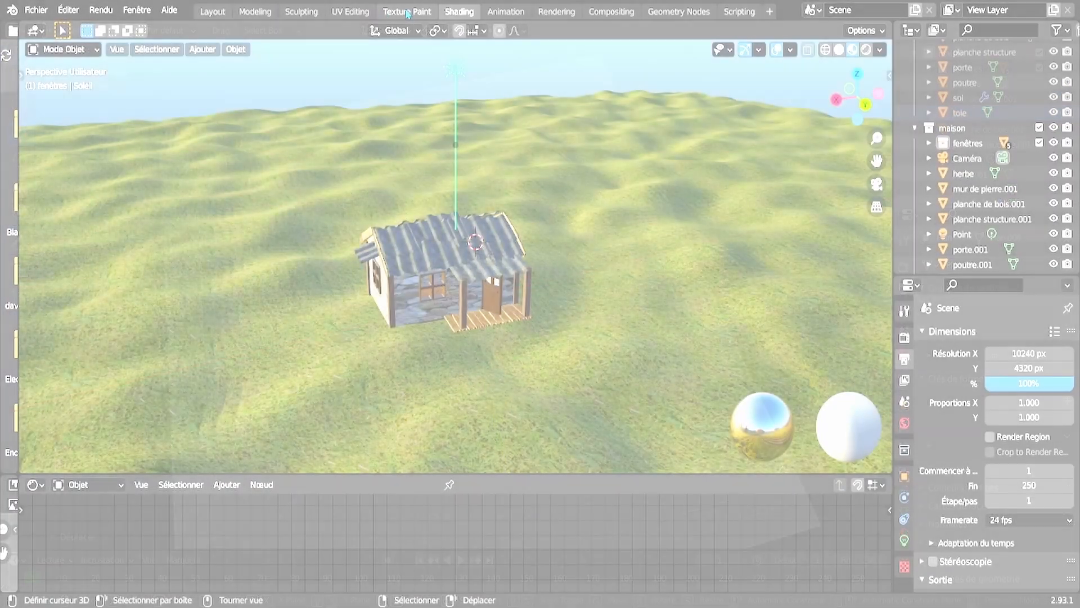
Step: Display the Render Result in the Rendering workspace and widen the image viewer
left_click(407, 12)
scroll(657, 262, "down", 7)
mouse_move(616, 295)
middle_mouse_down()
mouse_move(701, 300)
mouse_move(613, 303)
middle_mouse_up()
left_click(557, 12)
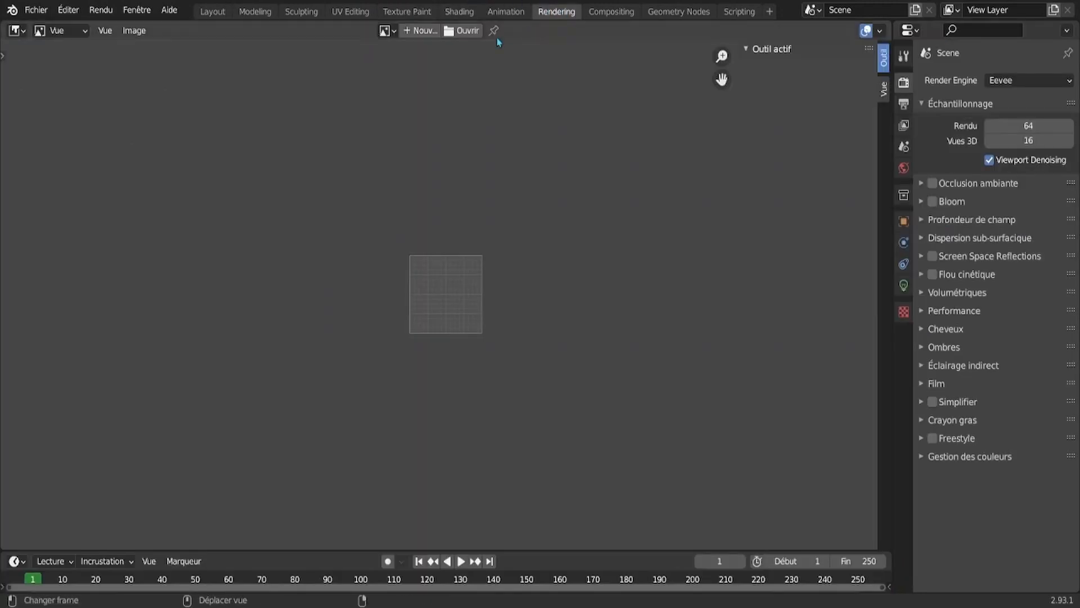
left_click(388, 30)
scroll(428, 172, "down", 5)
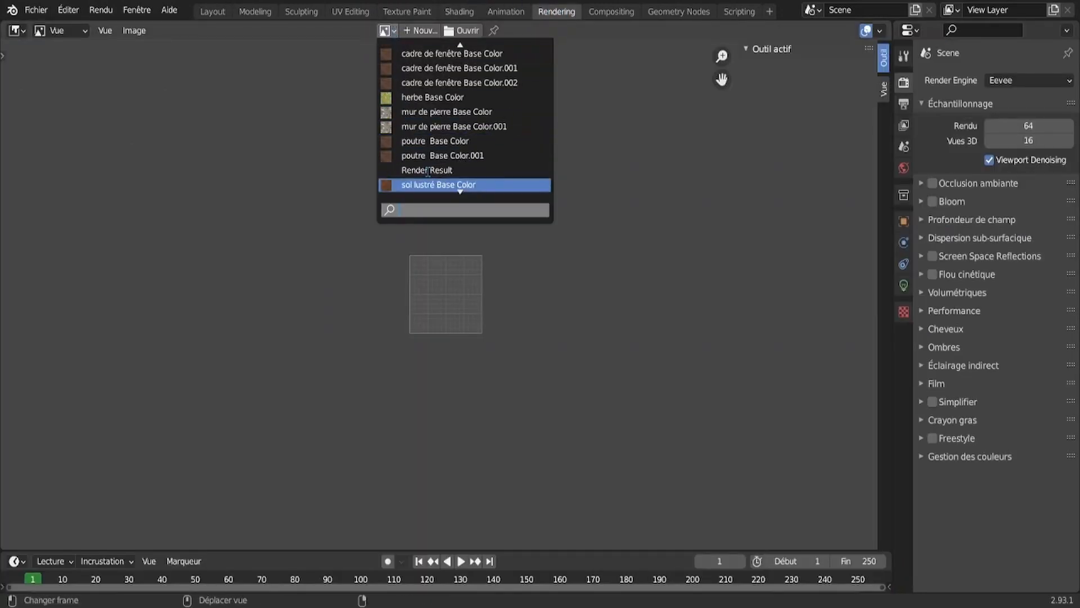
left_click(417, 127)
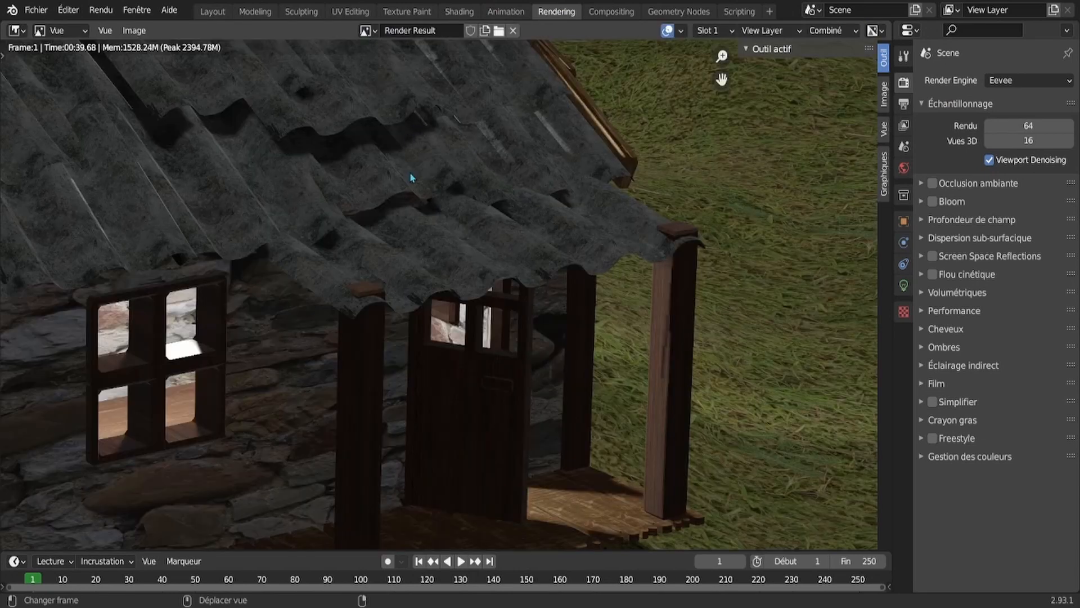
left_click_drag(892, 196, 1064, 196)
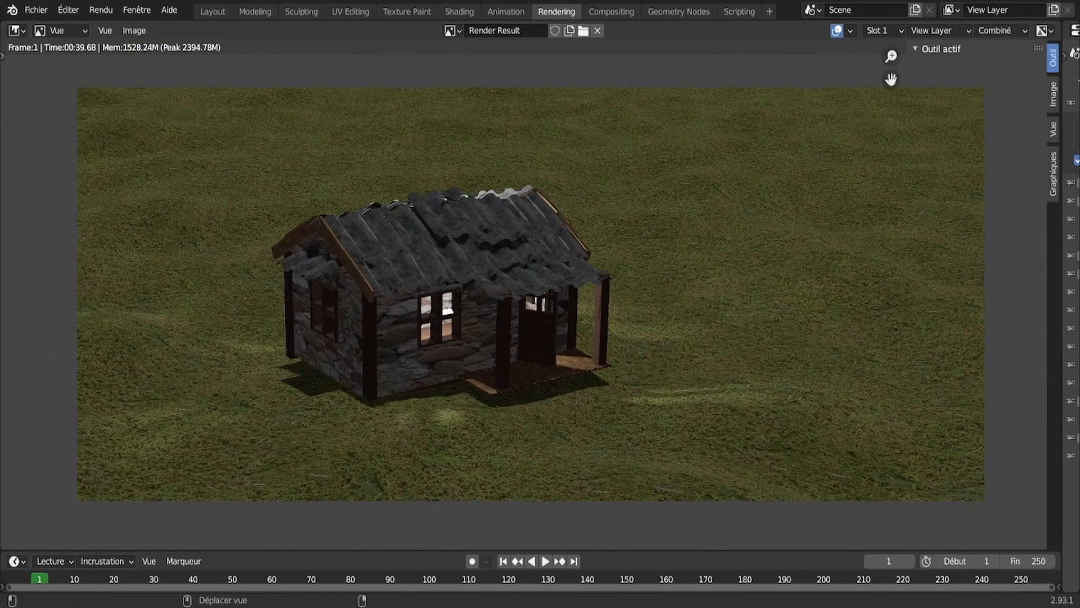
Step: Examine the rendered house up close, including the roof, stone walls, windows and porch
scroll(532, 307, "down", 2)
scroll(496, 306, "up", 5)
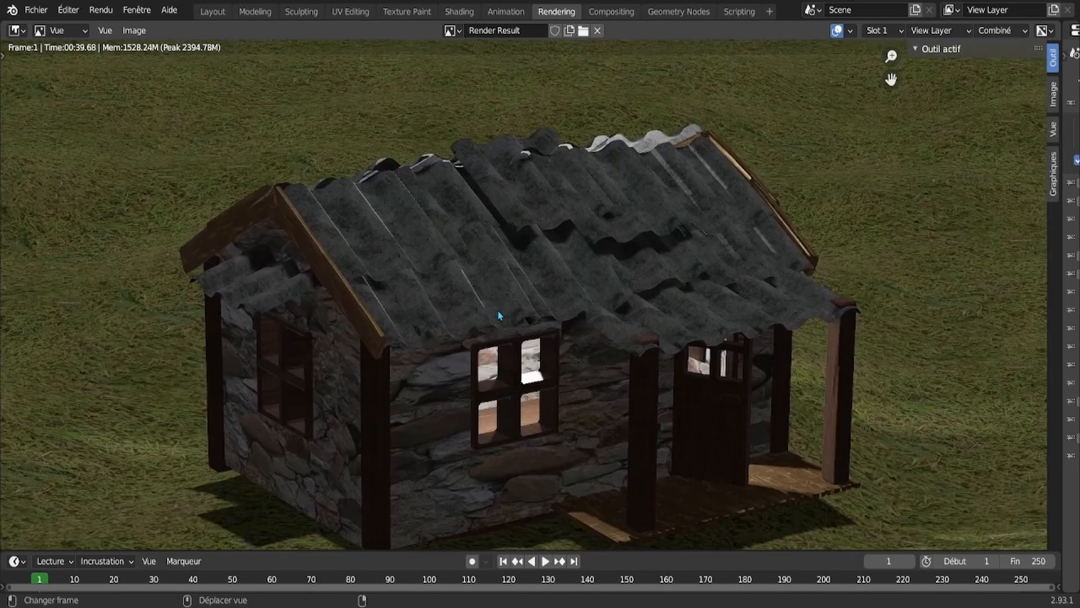
scroll(498, 312, "up", 1)
middle_click_drag(498, 313, 474, 334)
scroll(459, 260, "down", 3)
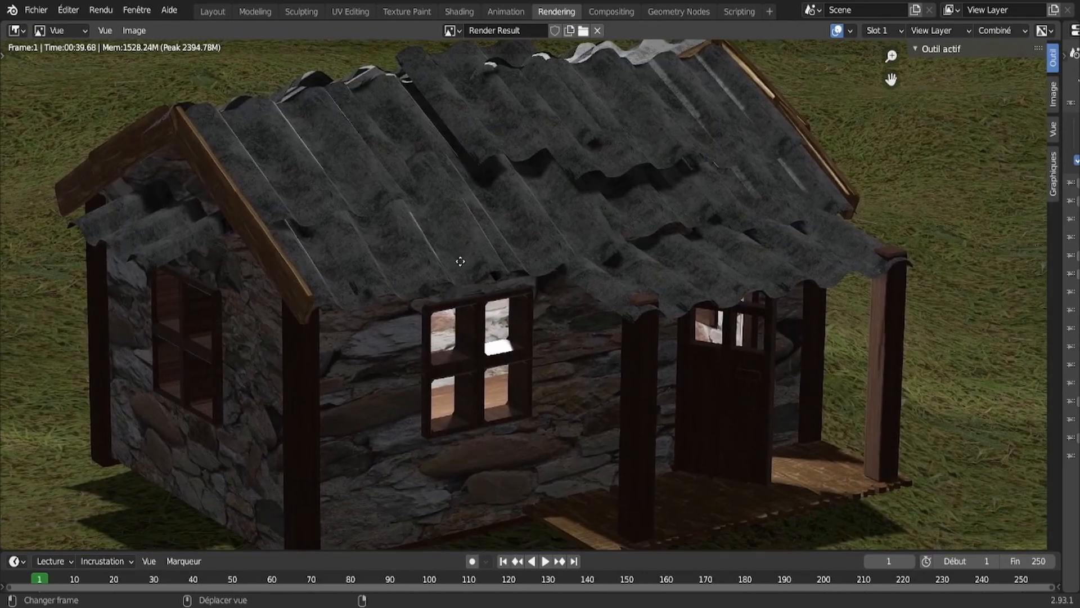
Step: Inspect the untextured house model around the door and porch in the Layout workspace
left_click(213, 13)
middle_click_drag(384, 222, 387, 278)
middle_click_drag(537, 277, 11, 286)
scroll(598, 253, "up", 10)
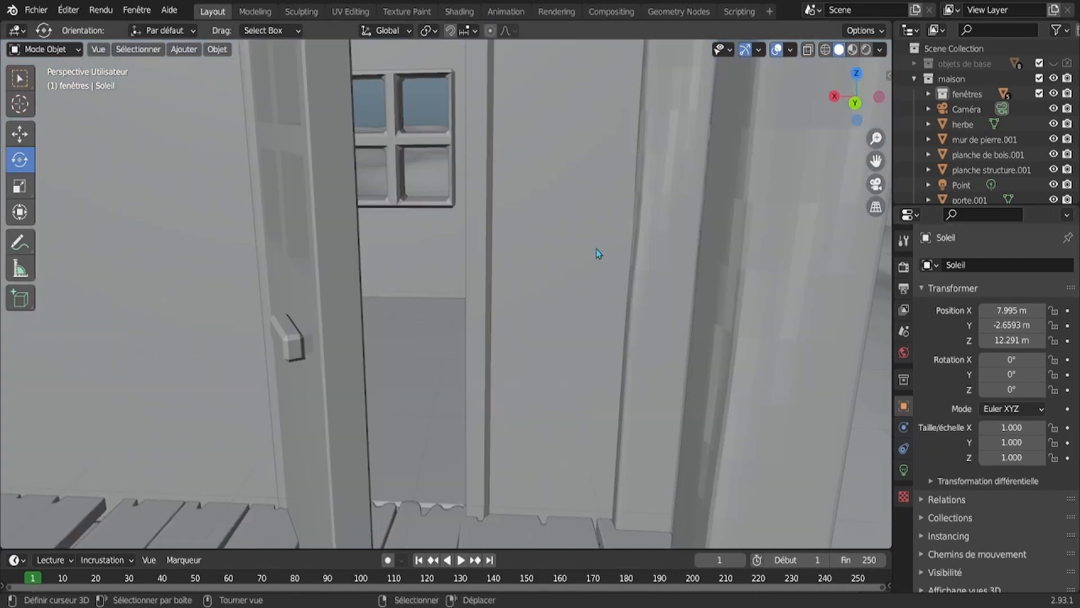
middle_click_drag(587, 263, 505, 276)
scroll(505, 277, "down", 8)
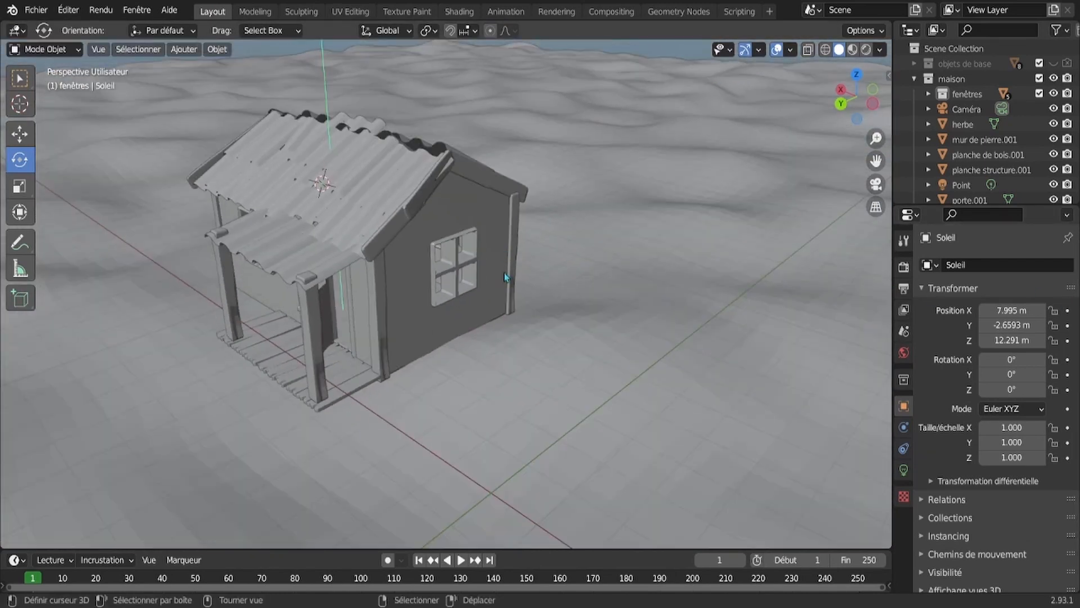
Step: Show the textured house in the Texture Paint workspace, enlarge the 3D view and examine the gable wall
left_click(405, 12)
scroll(635, 277, "up", 5)
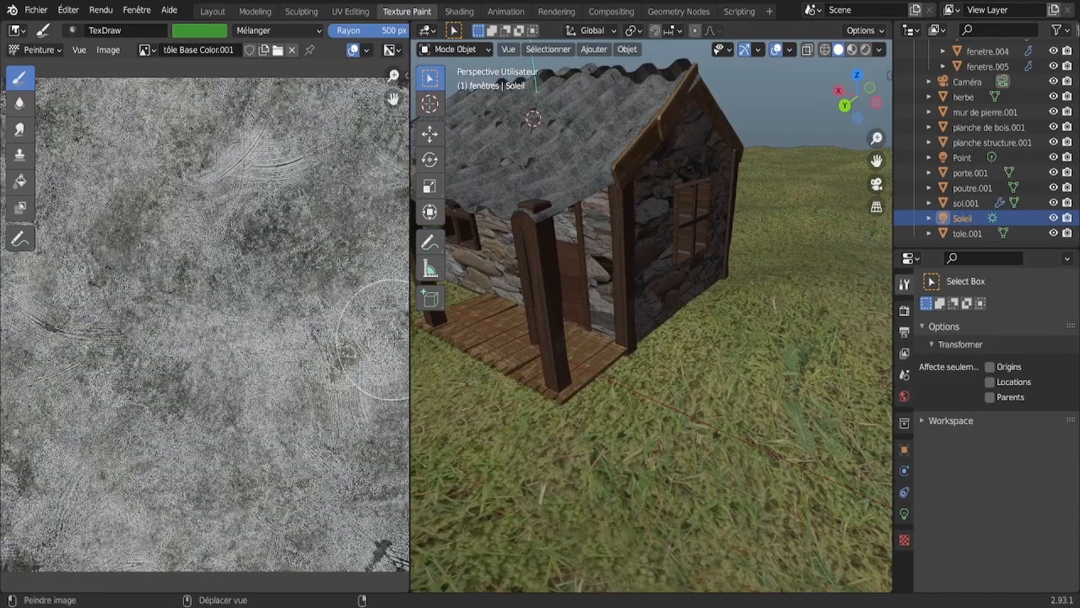
left_click_drag(408, 332, 3, 386)
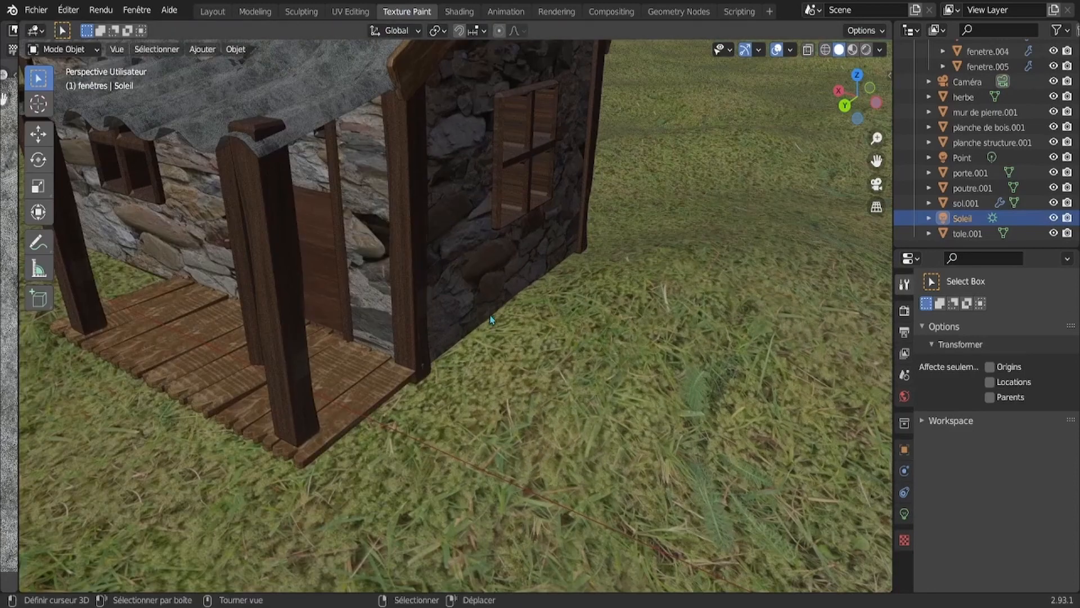
scroll(490, 319, "down", 8)
middle_click_drag(491, 319, 245, 292)
scroll(307, 304, "up", 6)
scroll(409, 319, "up", 4)
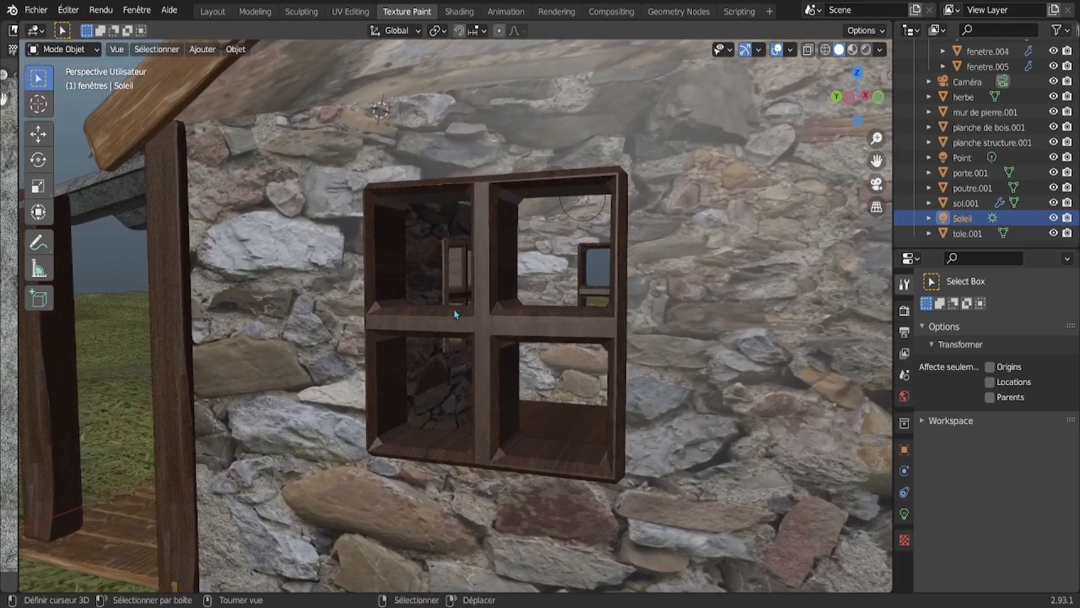
Step: Examine the textured window, stone wall, corner posts and surrounding grass from close up and far away
middle_click_drag(451, 316, 459, 386)
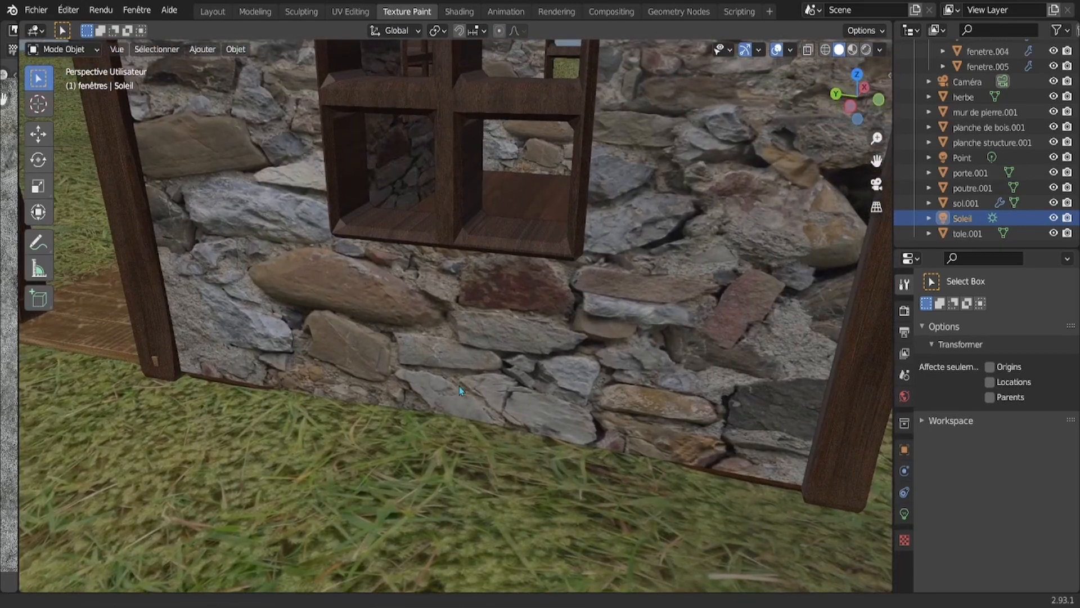
scroll(459, 386, "down", 3)
scroll(508, 220, "down", 4)
middle_click_drag(448, 156, 450, 316, "shift")
scroll(468, 253, "up", 4)
scroll(470, 251, "up", 1)
middle_click_drag(454, 263, 377, 261)
scroll(377, 264, "down", 10)
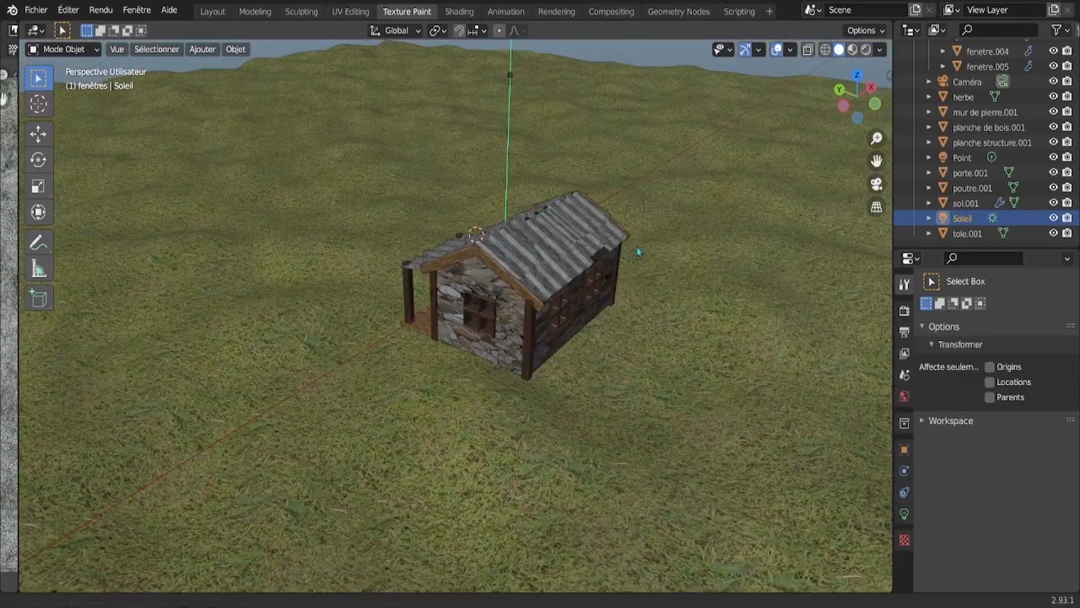
Step: Examine the textured house from all around, including the roof, gable walls and the porch side
middle_click_drag(545, 287, 359, 270, "shift")
scroll(360, 270, "down", 2)
middle_click_drag(434, 273, 299, 253)
scroll(338, 250, "up", 4)
middle_click_drag(583, 262, 132, 280)
mouse_move(369, 279)
middle_mouse_down()
mouse_move(300, 299)
mouse_move(275, 281)
middle_mouse_up()
mouse_move(508, 267)
middle_mouse_down()
mouse_move(428, 293)
mouse_move(223, 271)
mouse_move(224, 253)
middle_mouse_up()
middle_click_drag(554, 265, 458, 254)
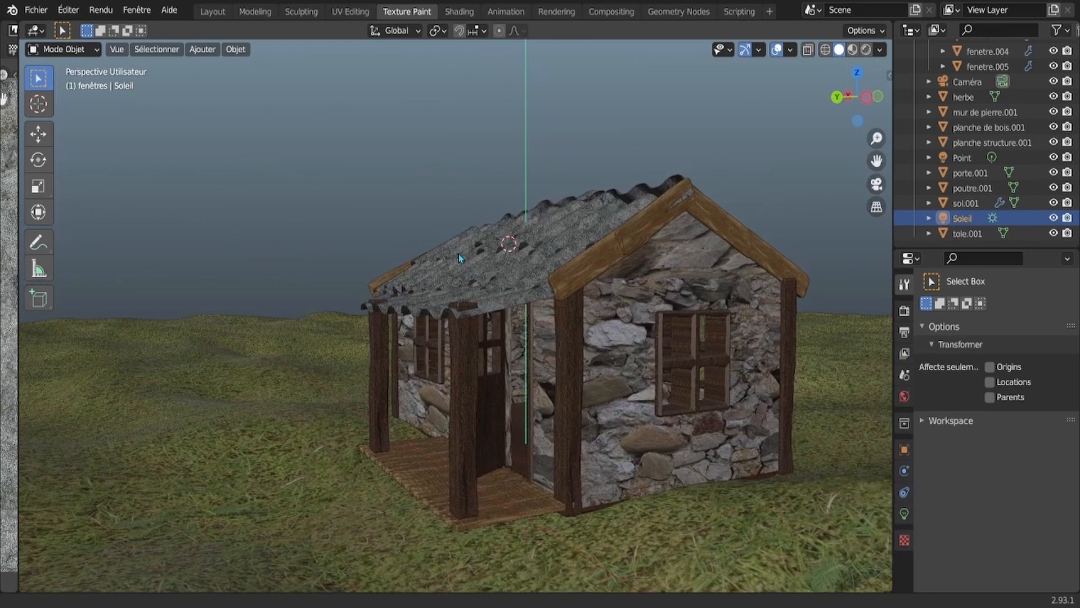
Step: Show the render result in the Rendering workspace and examine the whole rendered house
left_click(563, 12)
scroll(543, 162, "up", 4)
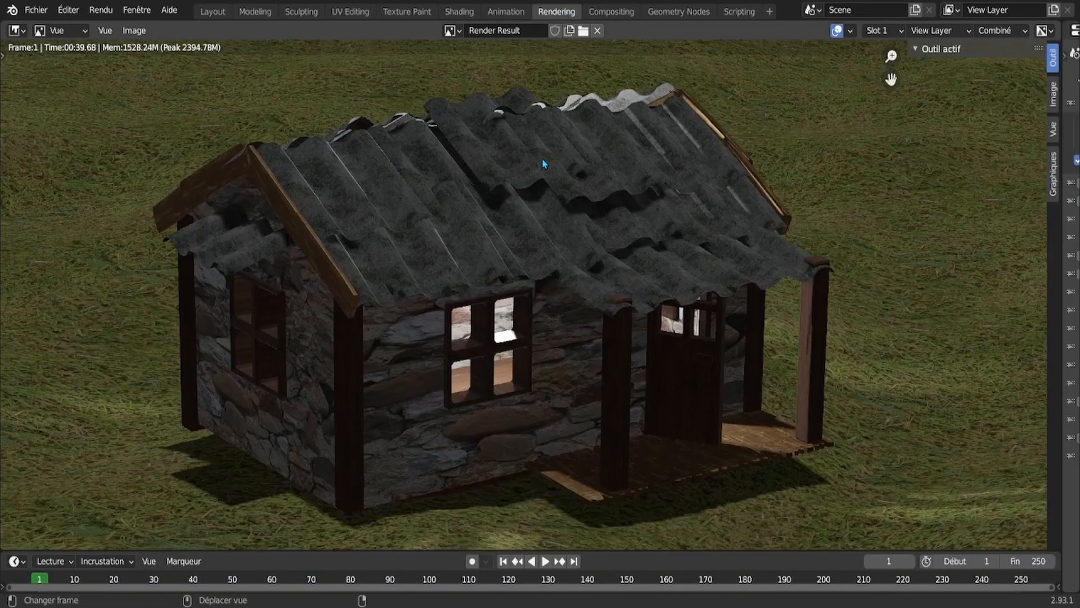
scroll(59, 66, "down", 1)
scroll(61, 69, "down", 1)
scroll(61, 69, "up", 1)
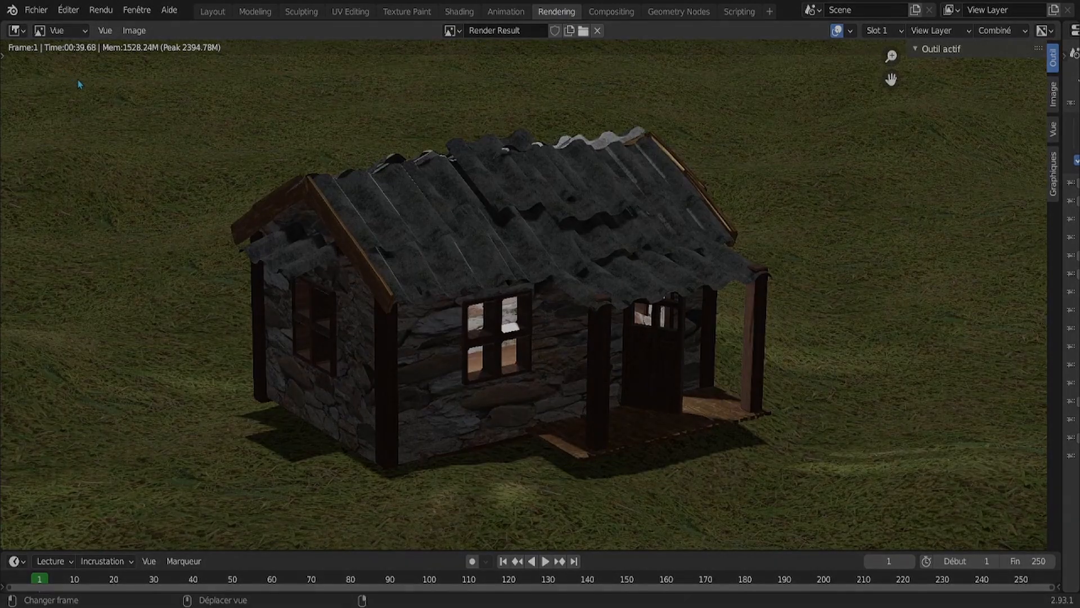